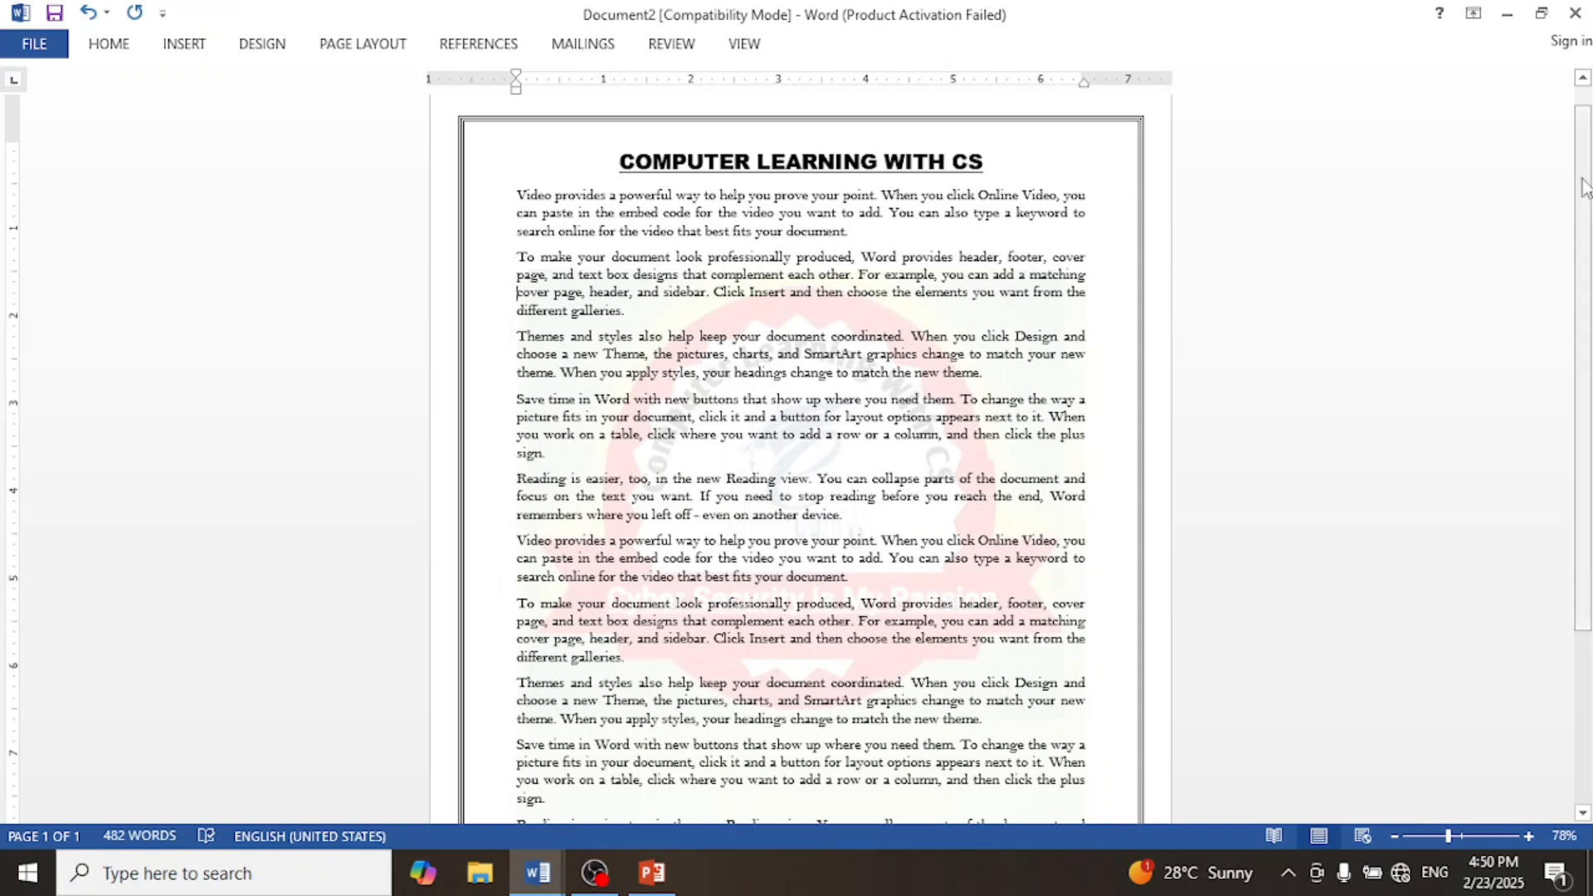
# Step: Create a new blank document
pyautogui.click(34, 48)
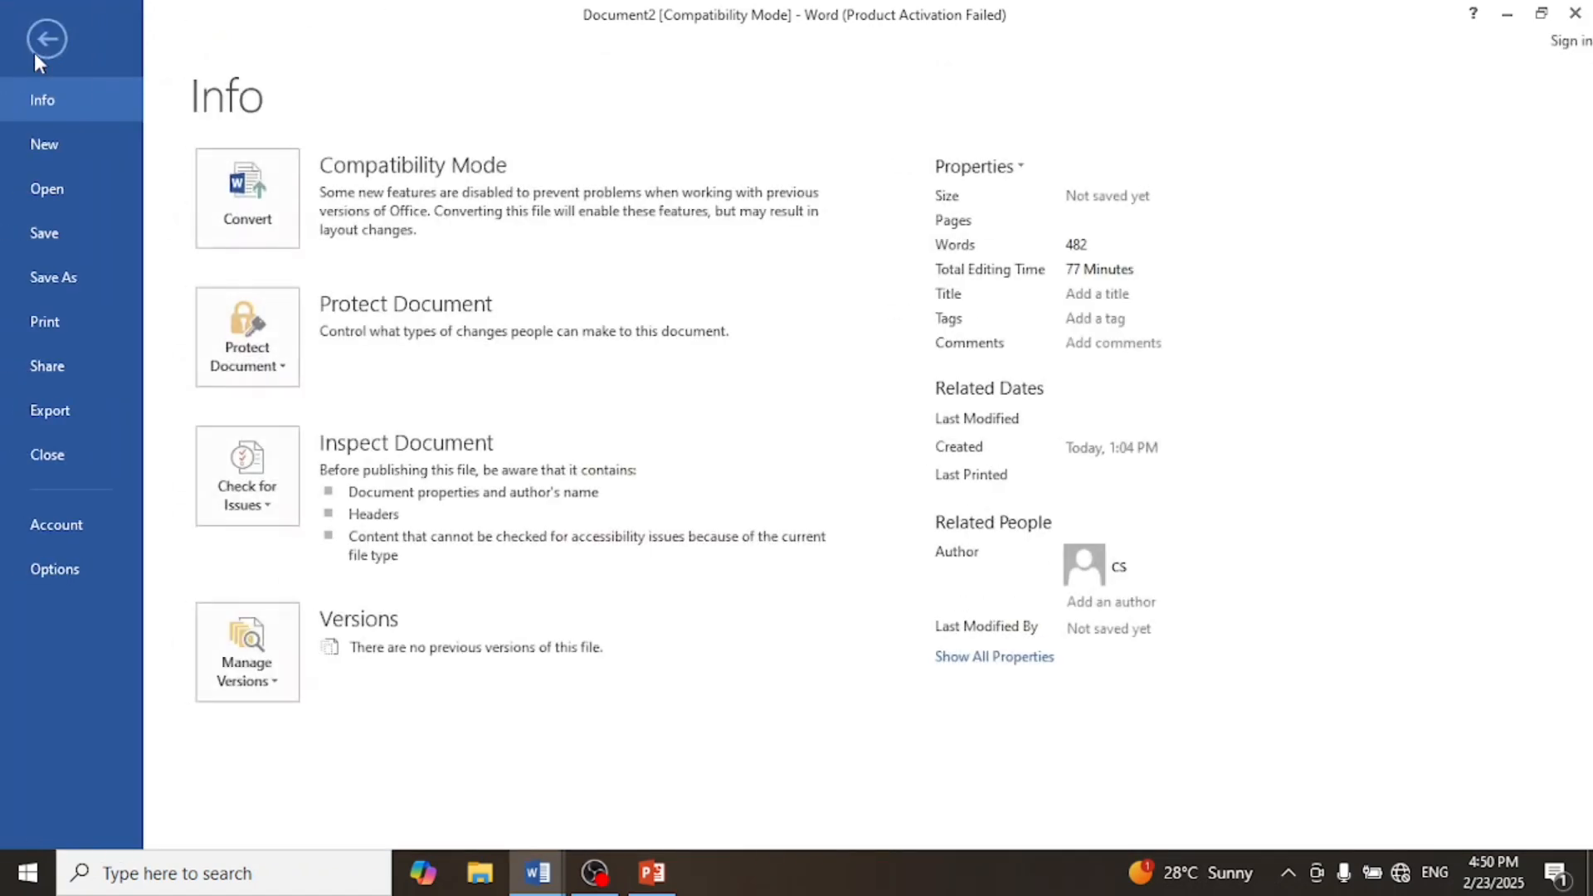
pyautogui.click(61, 139)
pyautogui.click(320, 385)
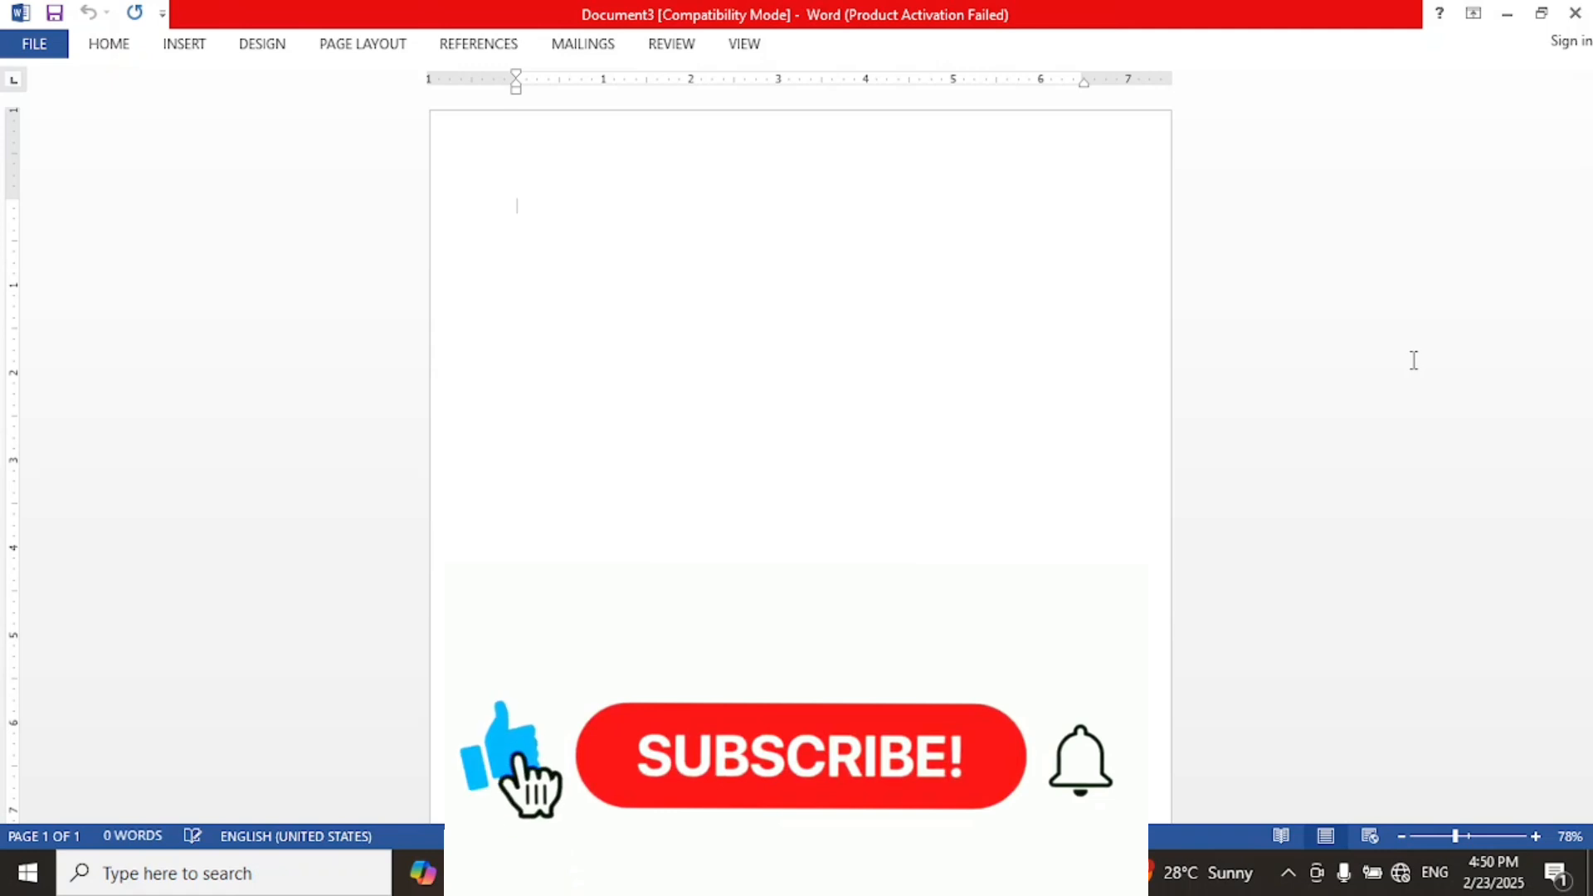
# Step: Generate sample paragraphs by entering the =RAND() formula twice
pyautogui.write('=RAND(')
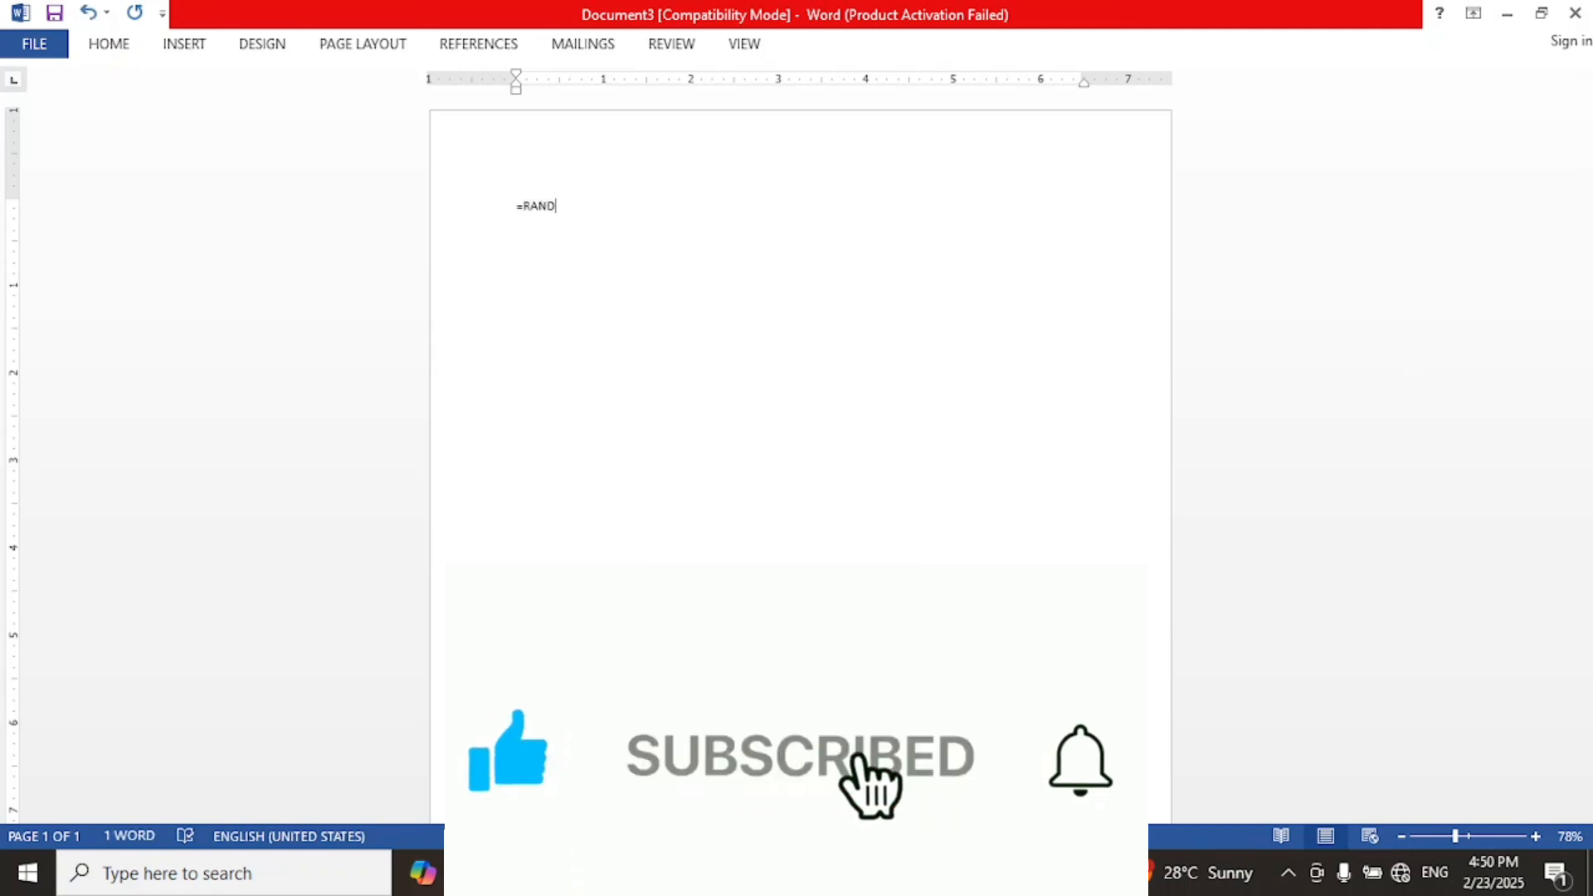
pyautogui.write(')')
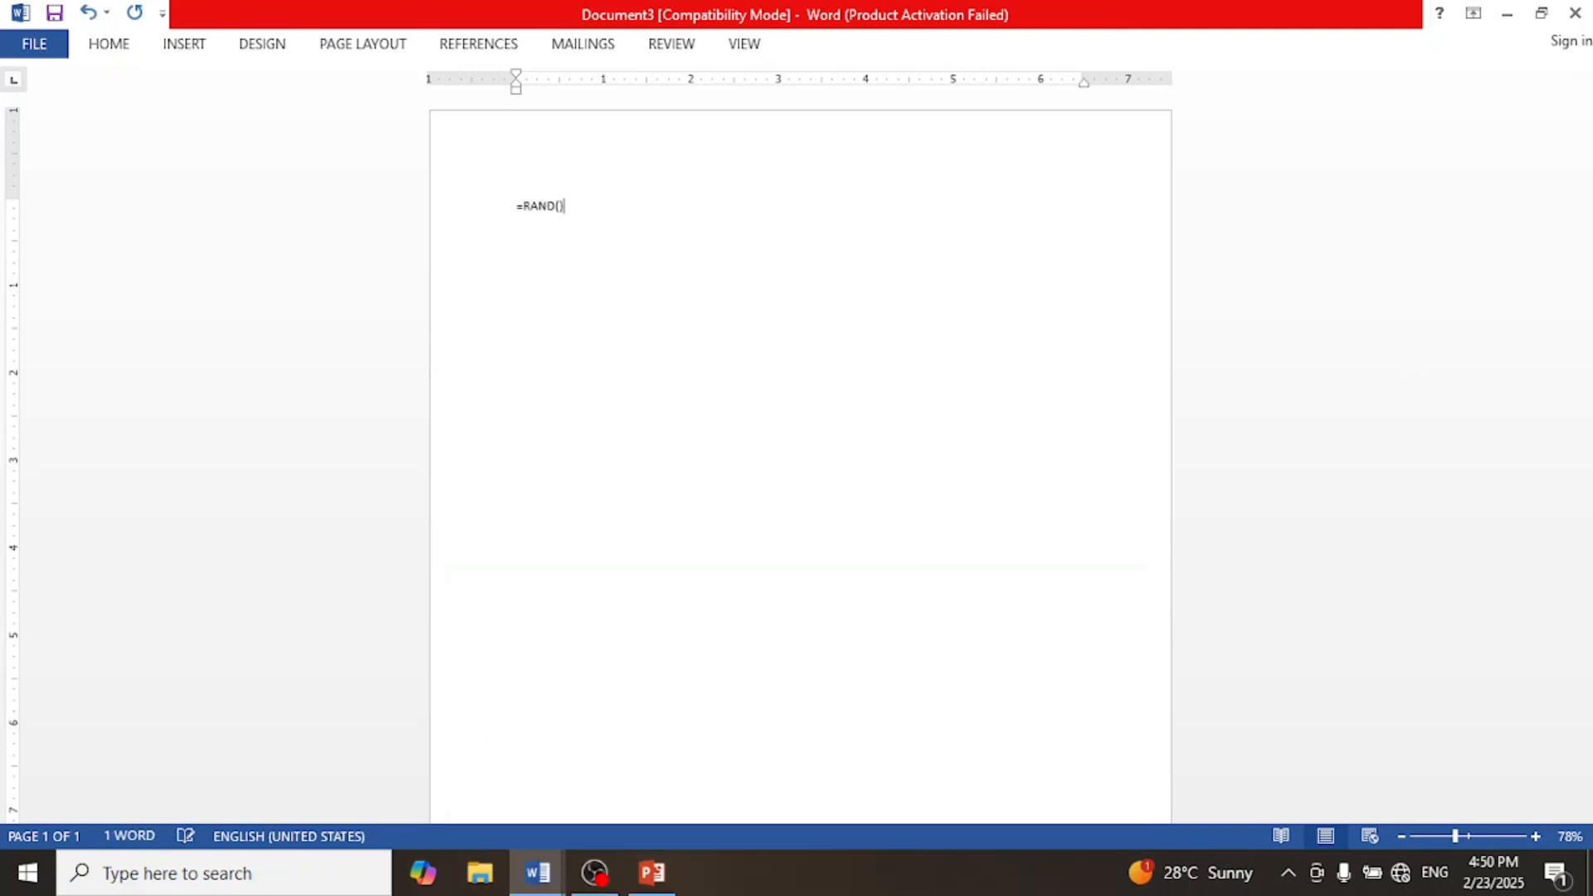
pyautogui.press('Return')
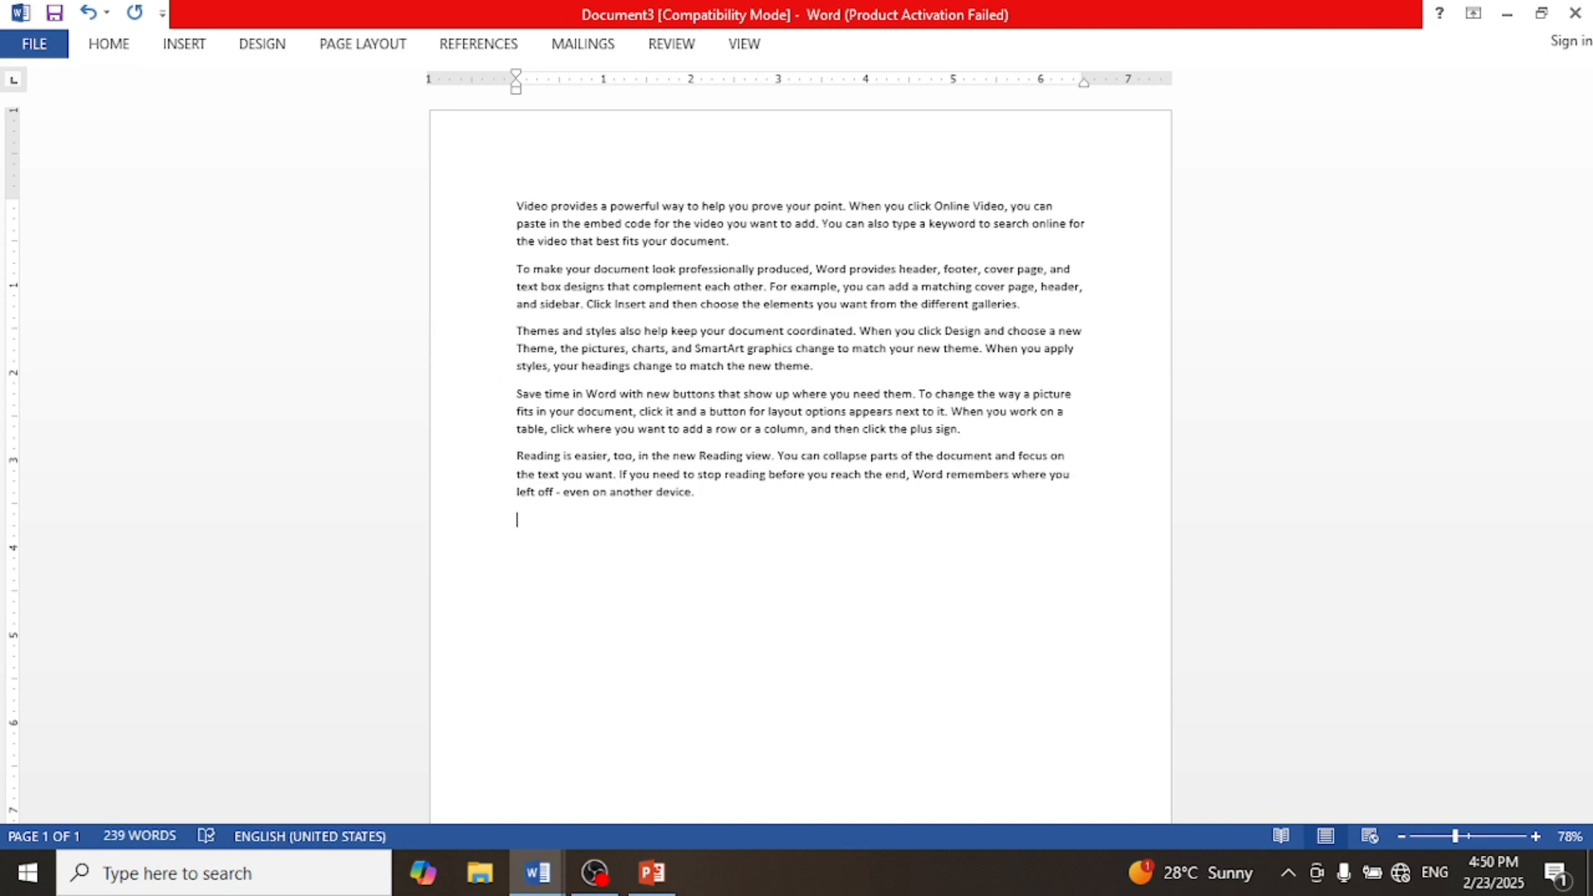
pyautogui.write('=RAND()')
pyautogui.press('Return')
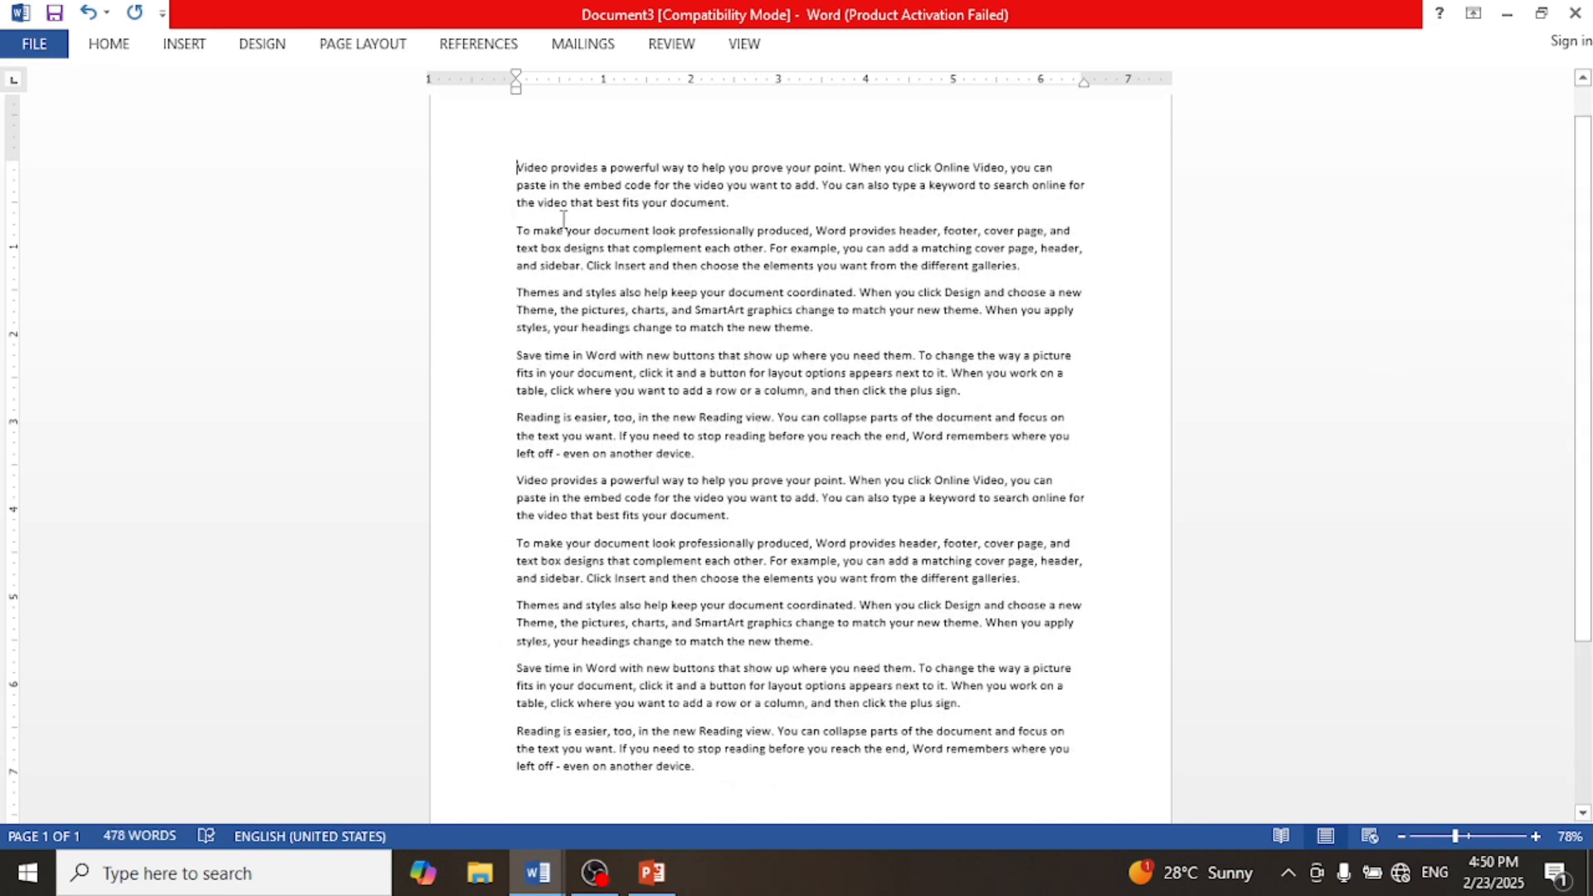
# Step: Select all the text, increase its font size to 12 and justify it
pyautogui.moveTo(516, 166); pyautogui.dragTo(1001, 782)
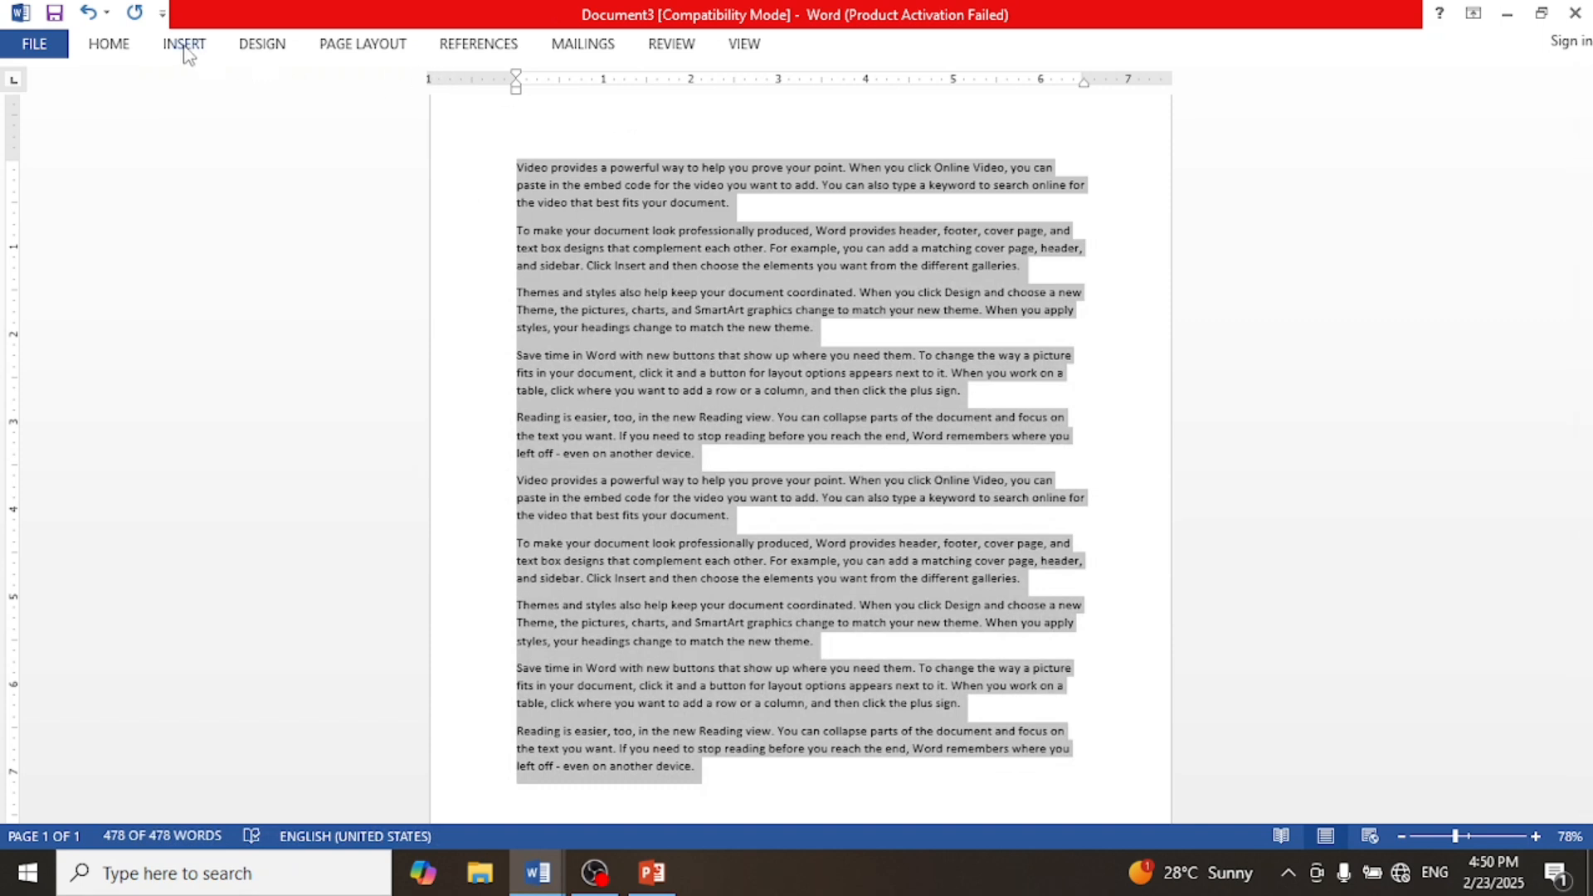
pyautogui.doubleClick(118, 48)
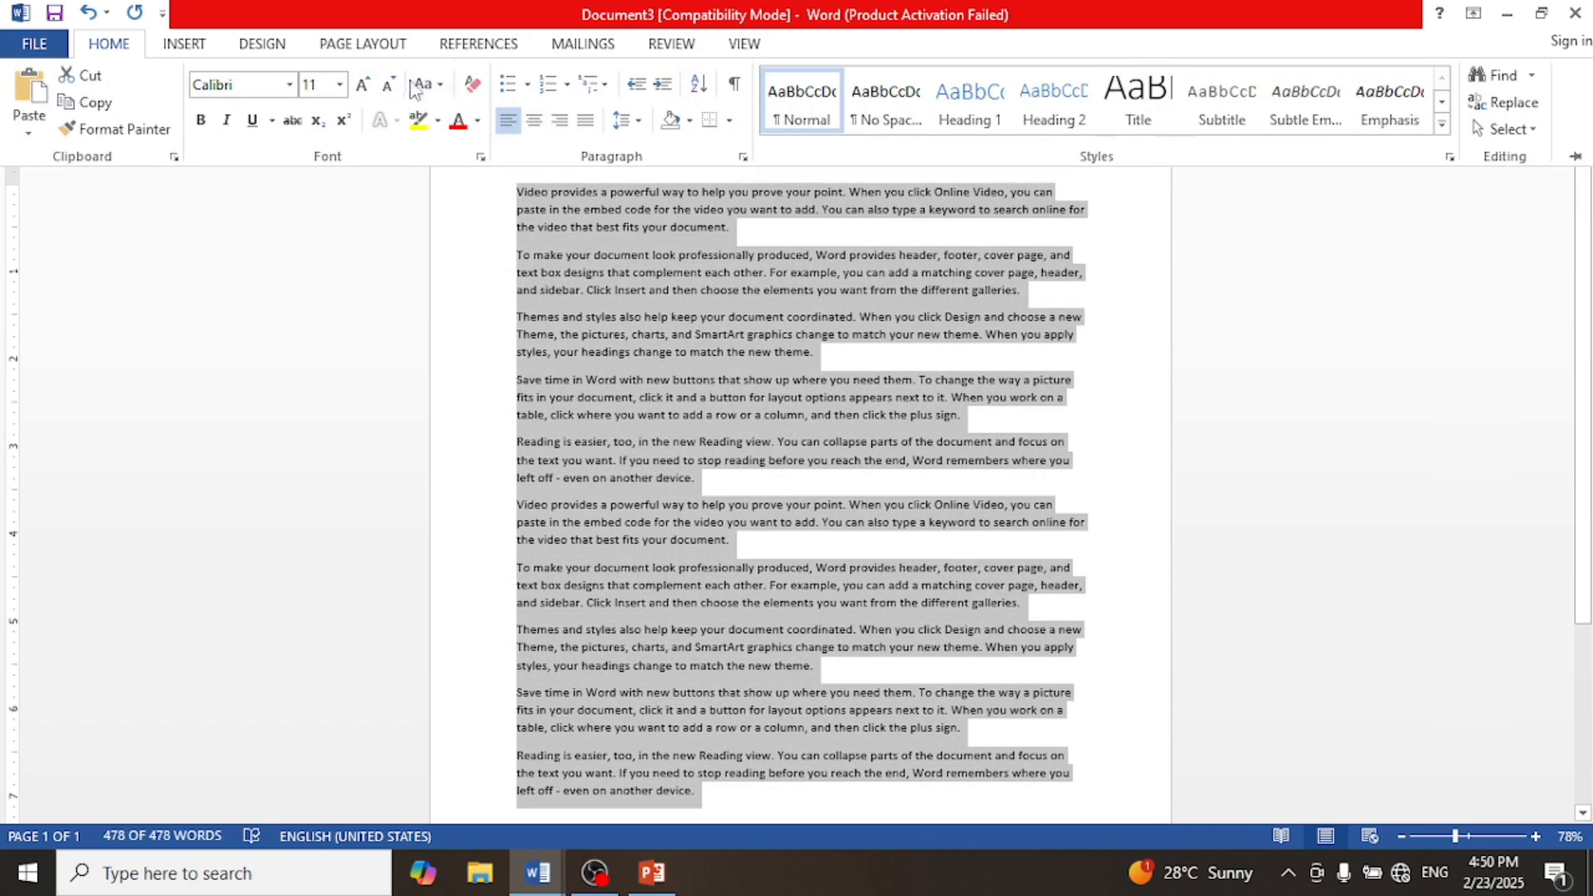
pyautogui.click(362, 84)
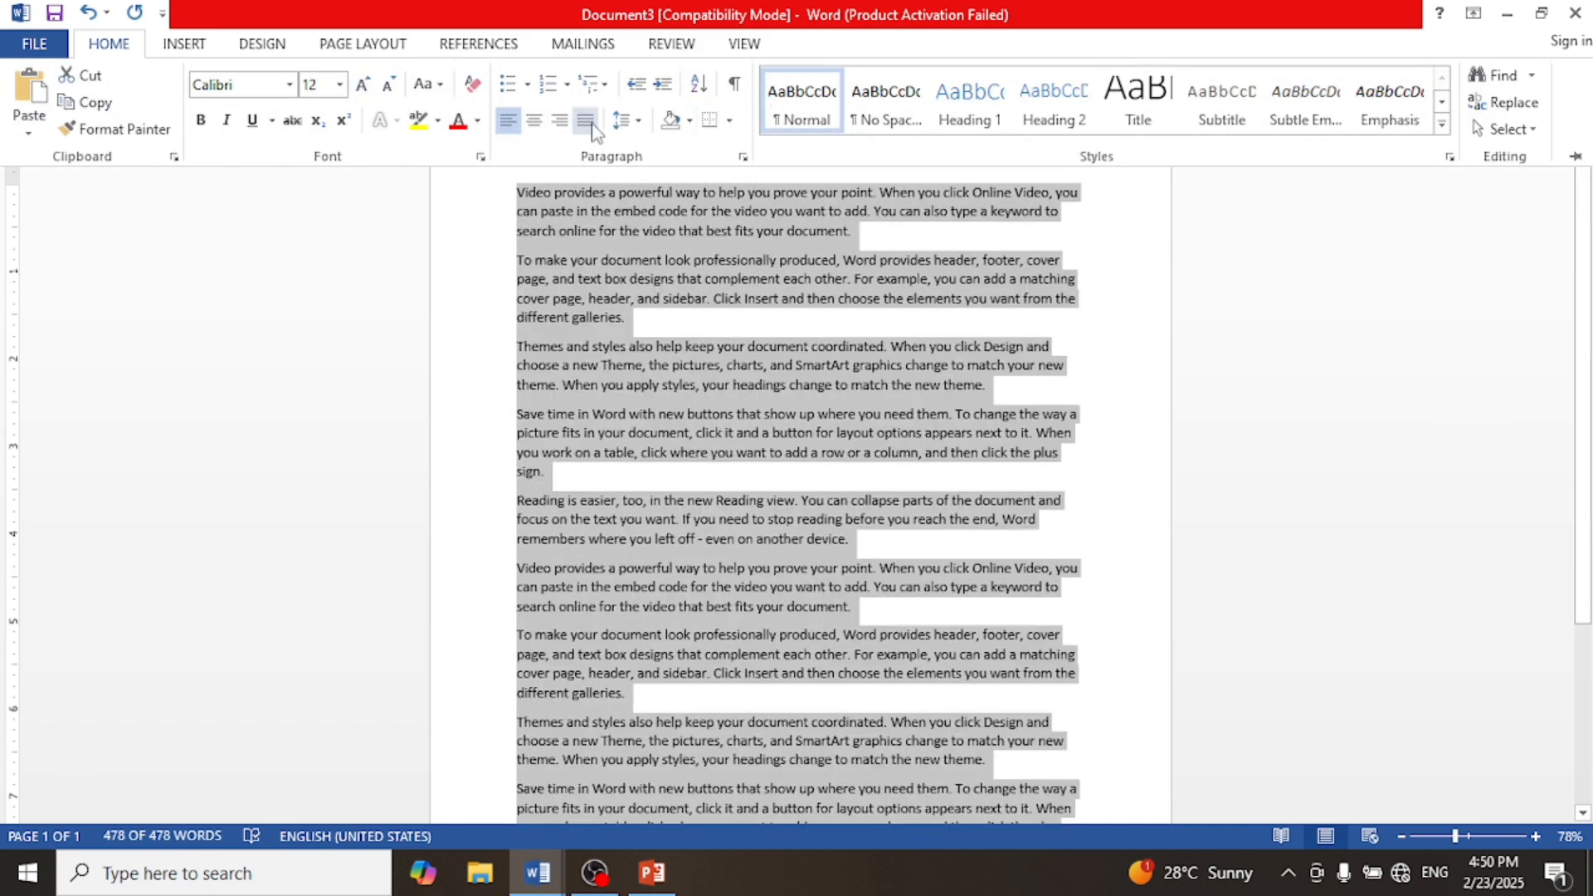
pyautogui.click(592, 124)
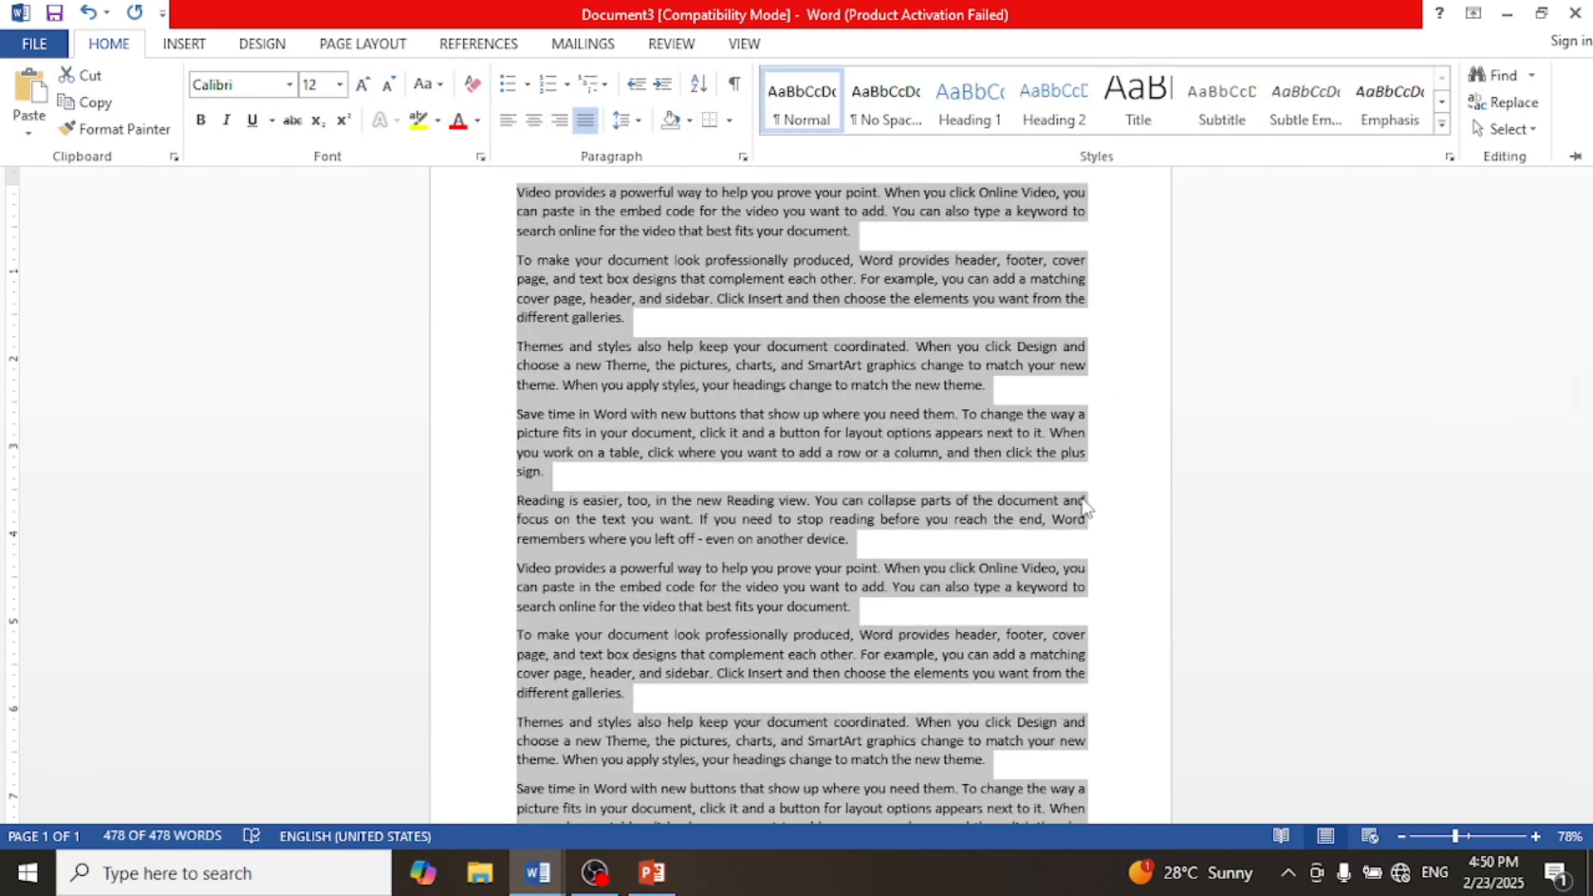
pyautogui.hotkey('ctrl', 'F1')
pyautogui.click(566, 154)
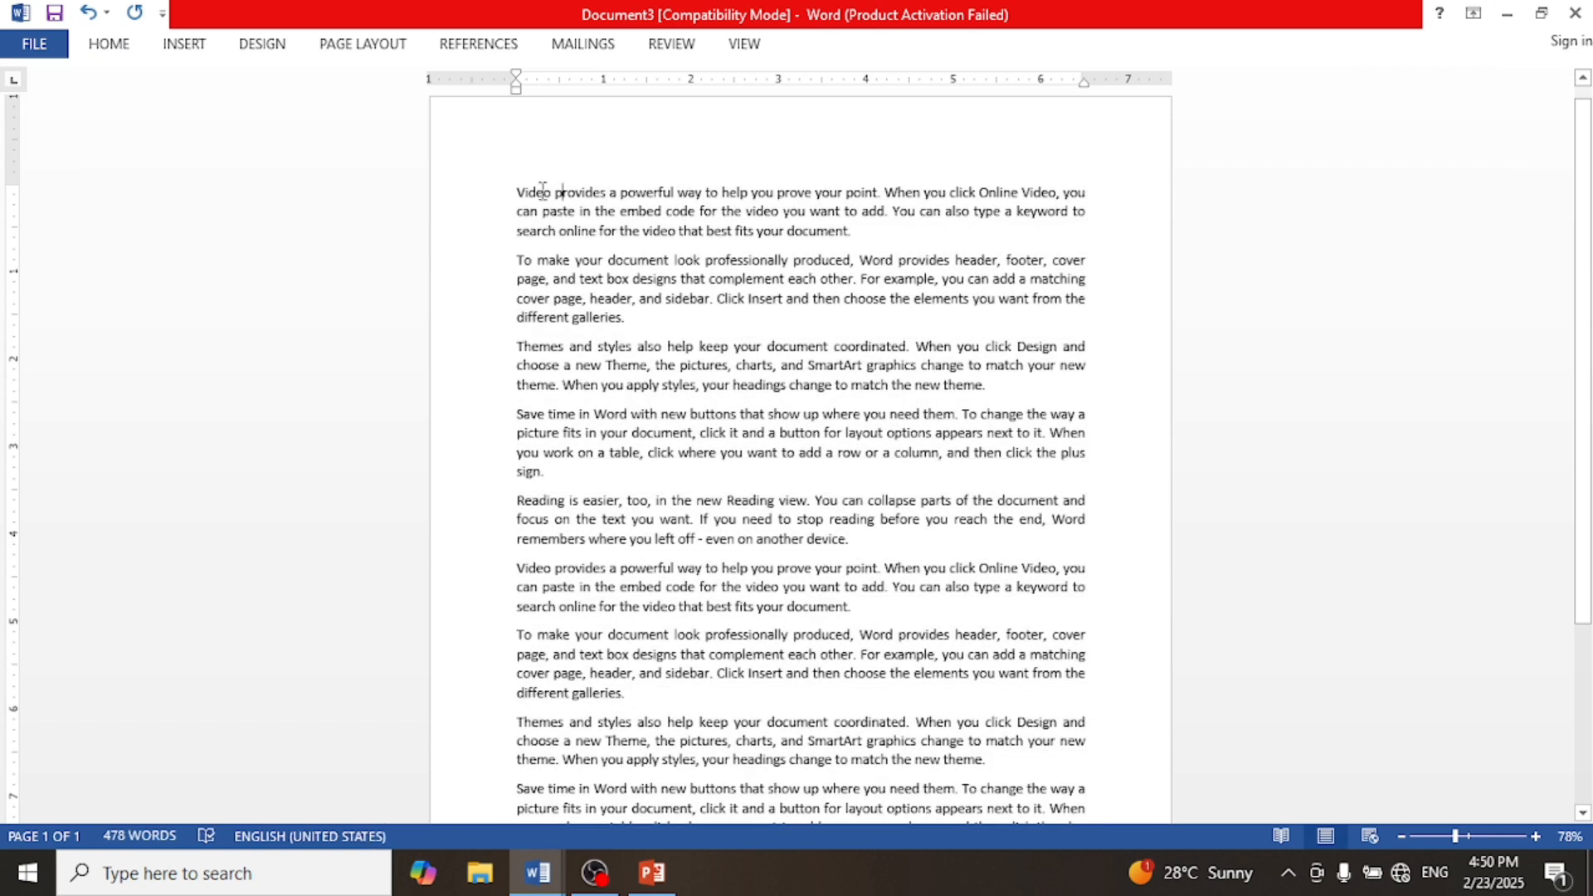
# Step: Add a box page border with a thick double-line style 3 pt wide to the whole document
pyautogui.click(204, 47)
pyautogui.click(252, 51)
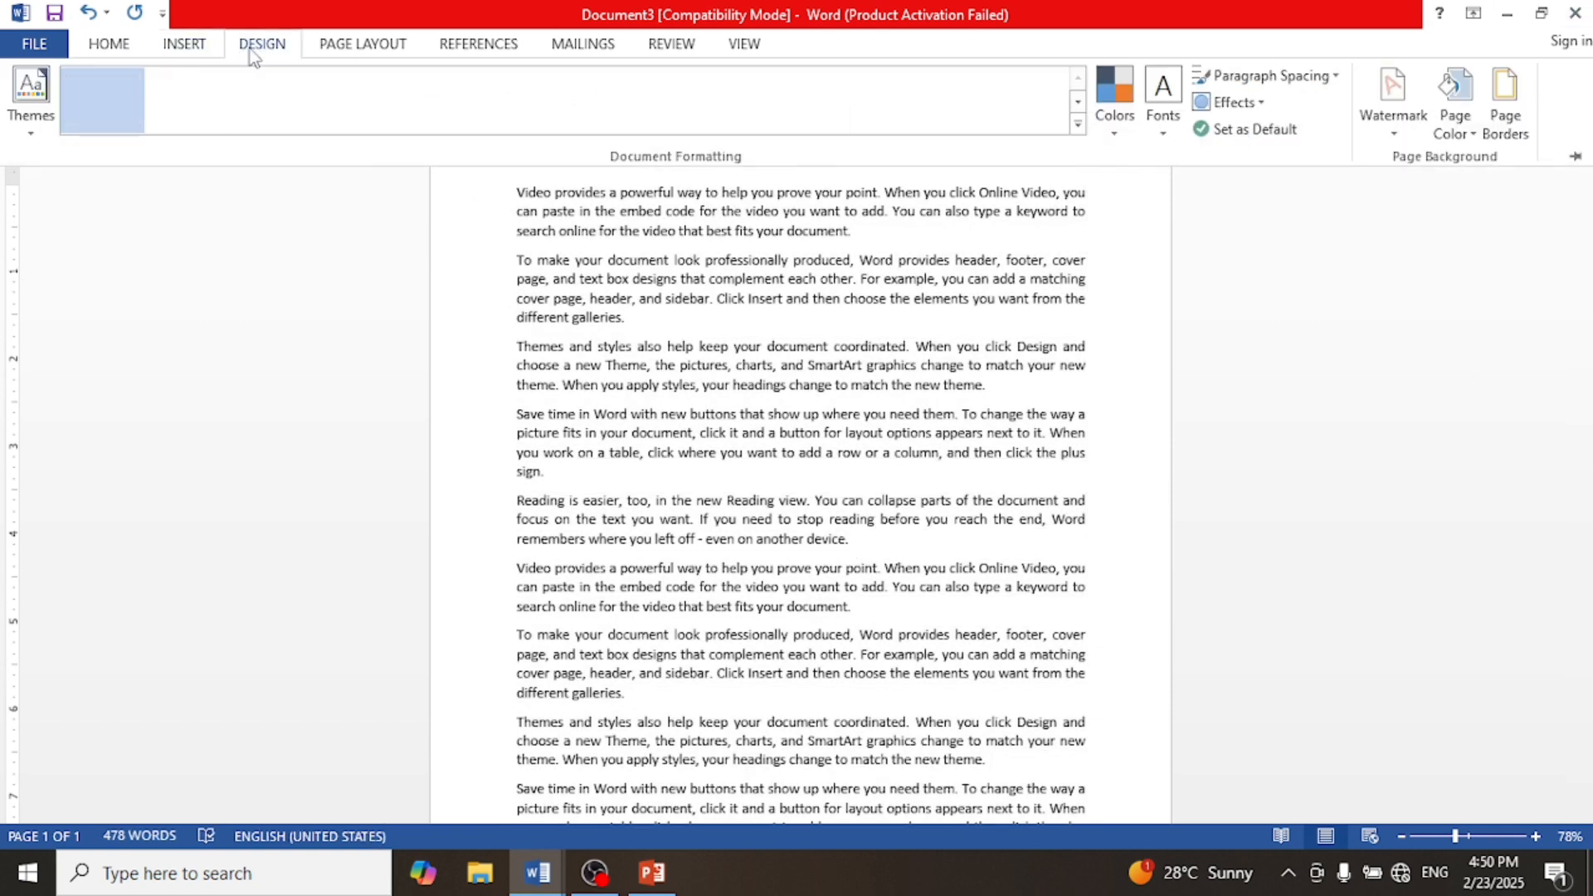
pyautogui.click(1506, 120)
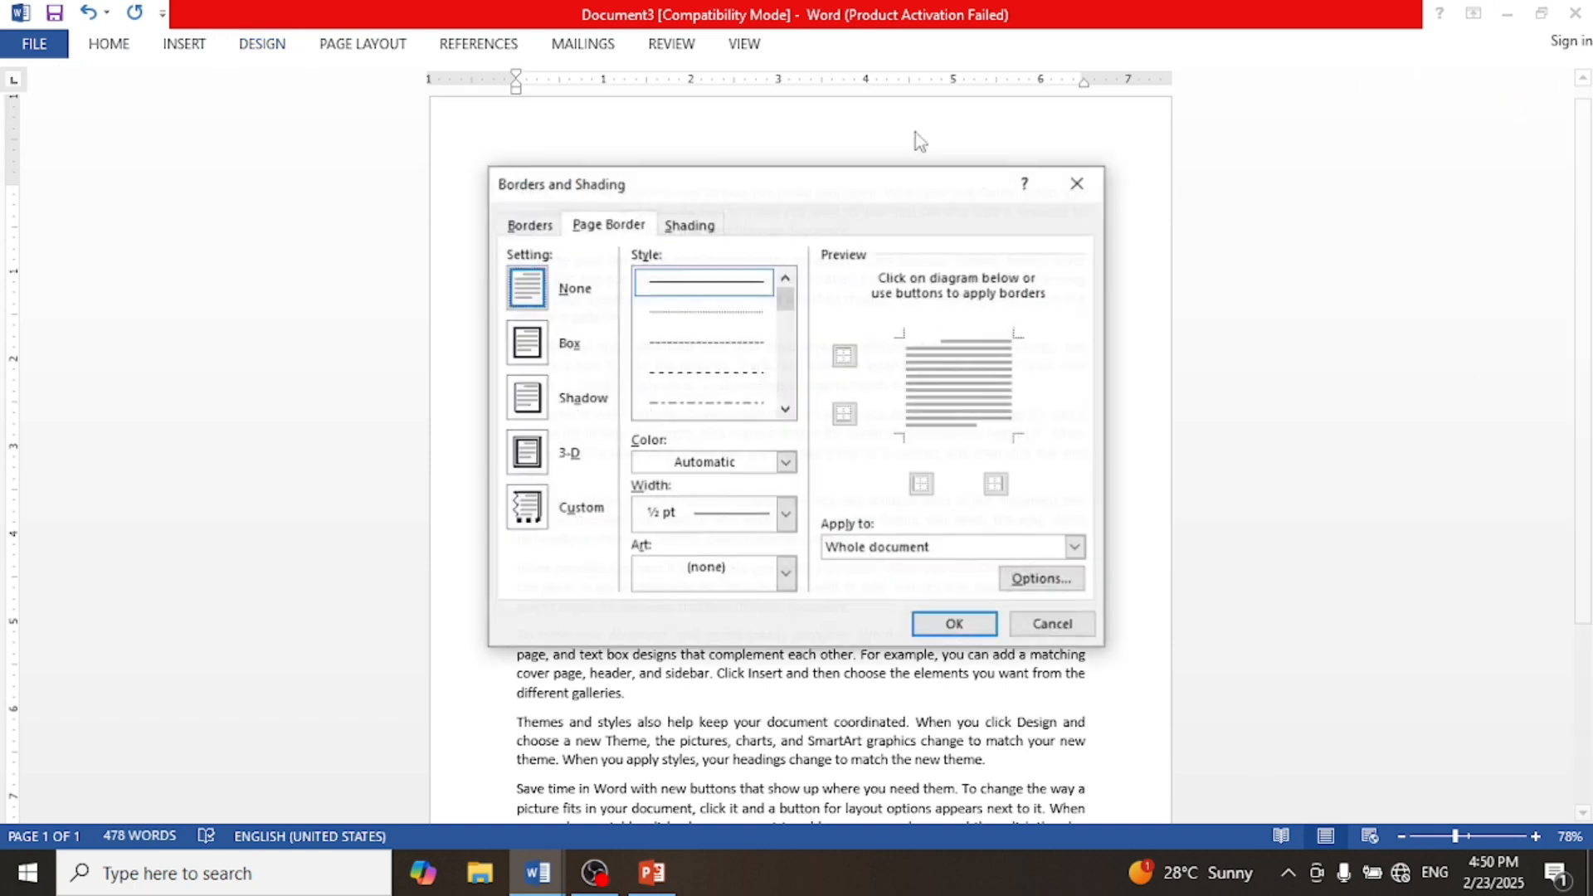
pyautogui.click(531, 357)
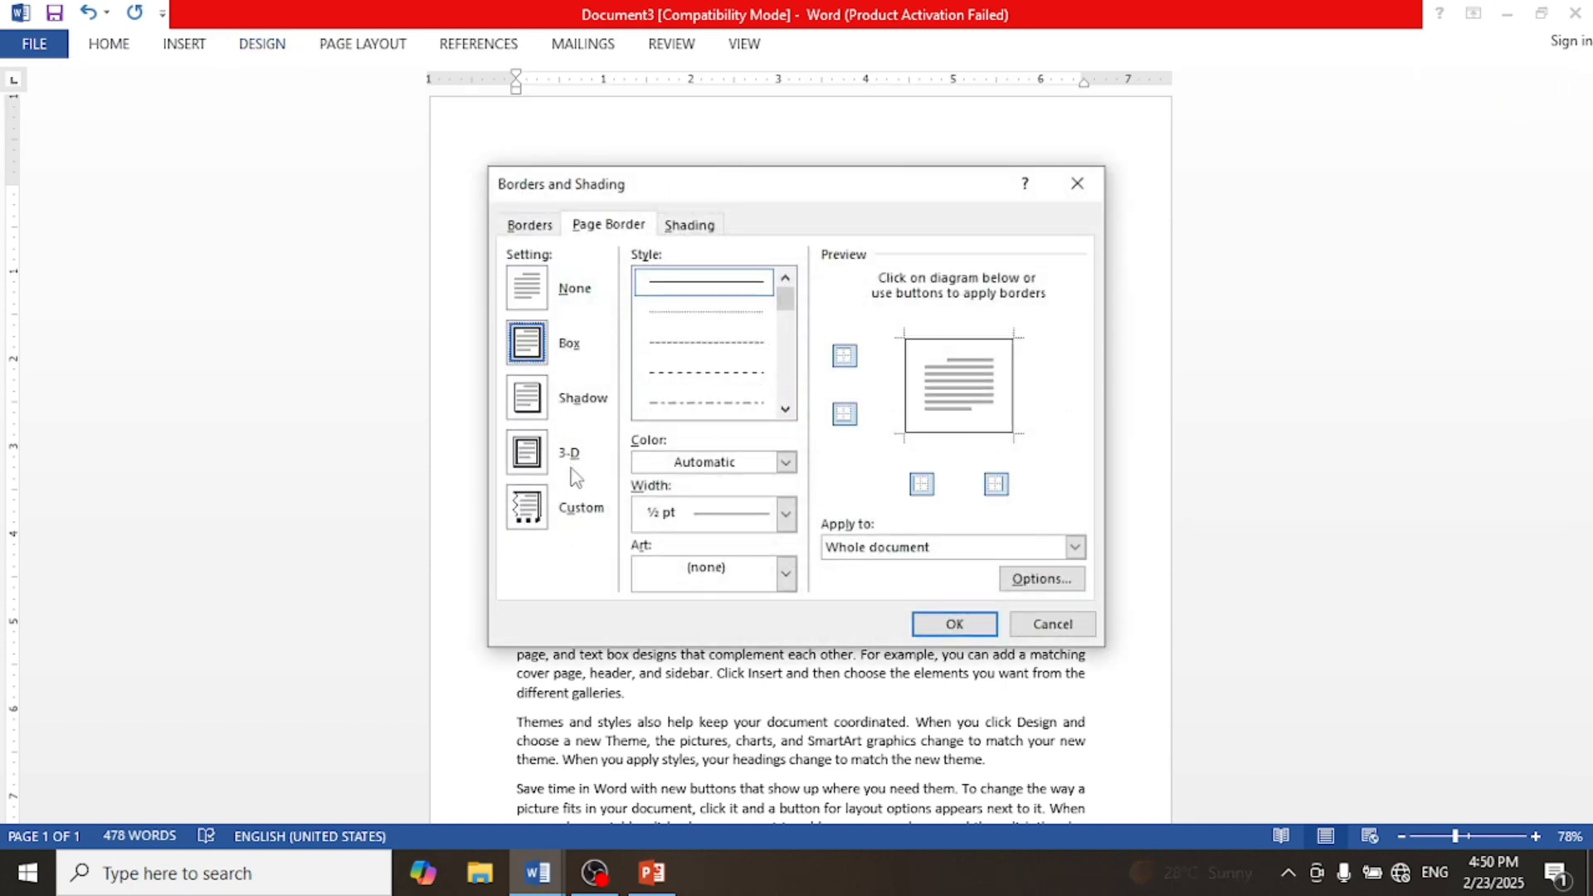
pyautogui.click(785, 408)
pyautogui.click(785, 409)
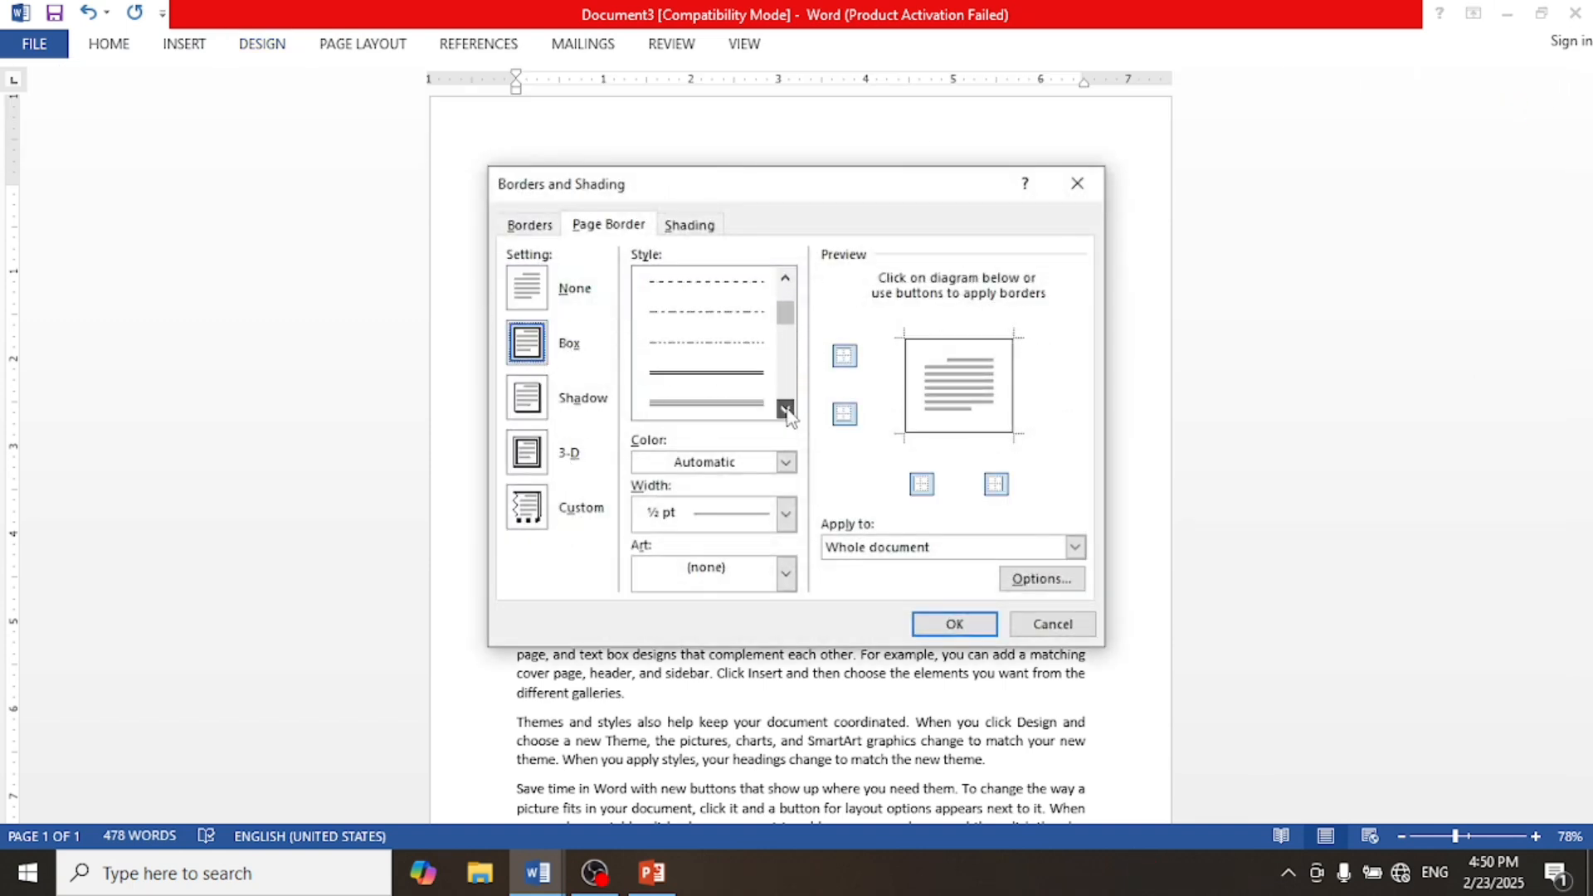
pyautogui.click(785, 408)
pyautogui.click(785, 409)
pyautogui.click(784, 408)
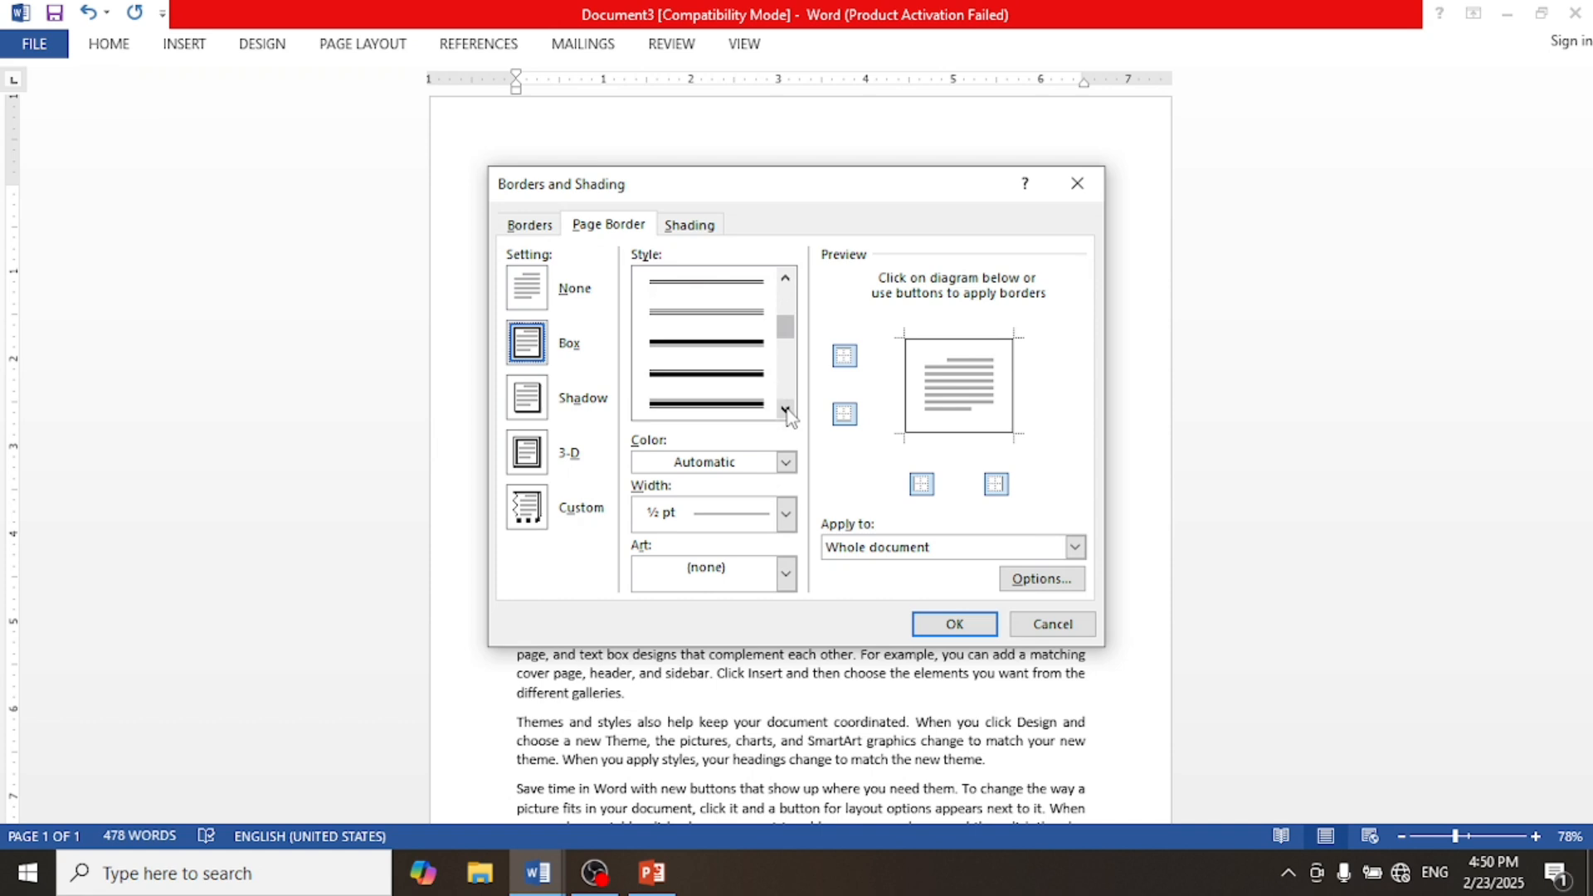
pyautogui.click(741, 404)
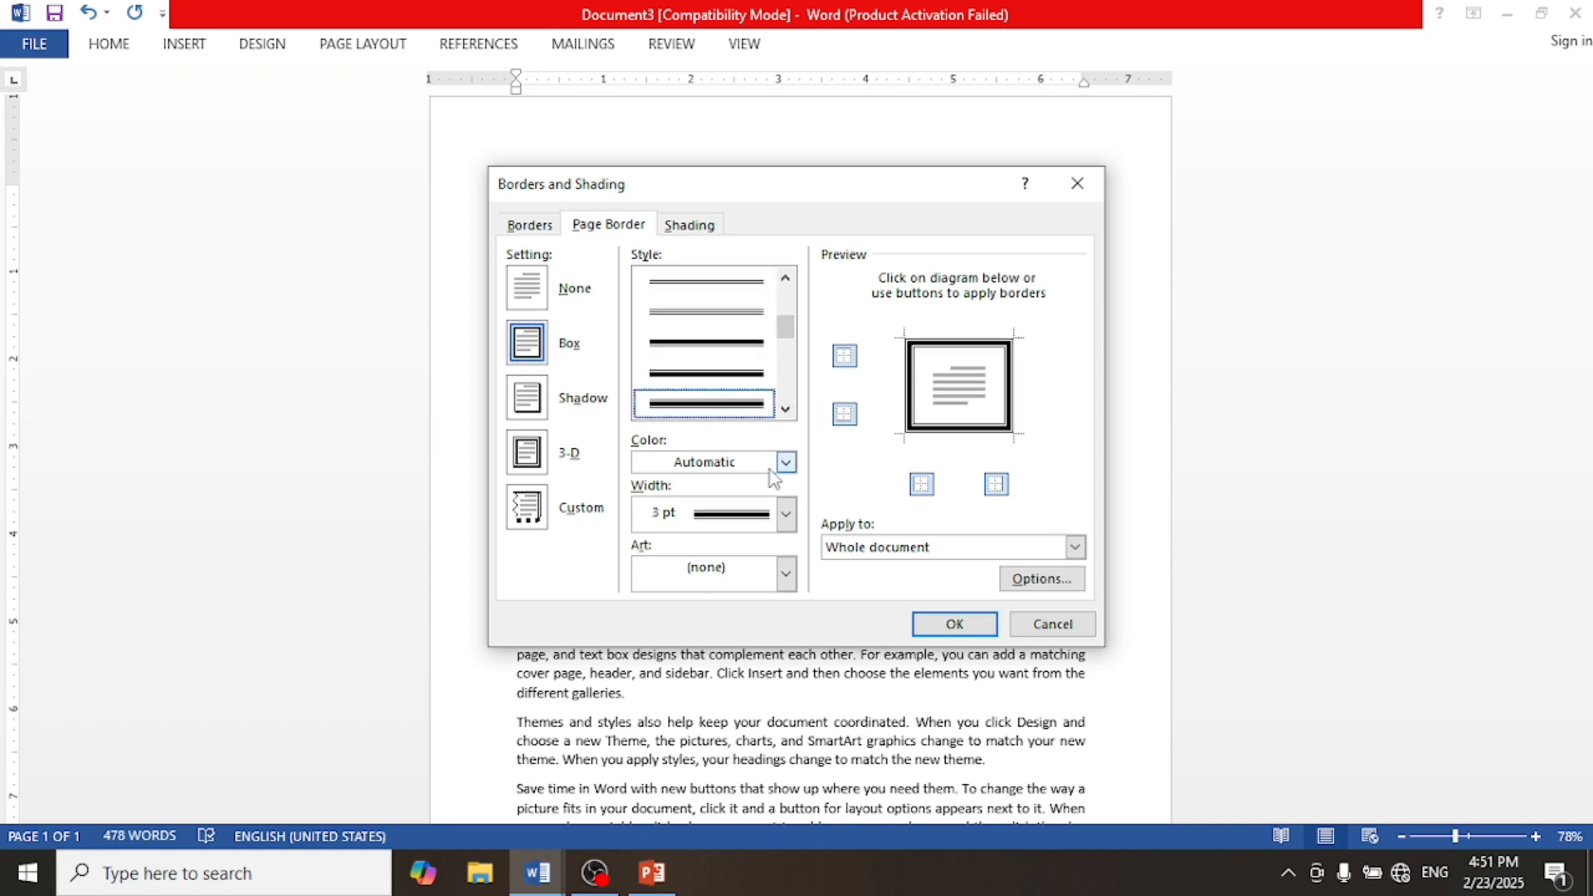
pyautogui.click(785, 516)
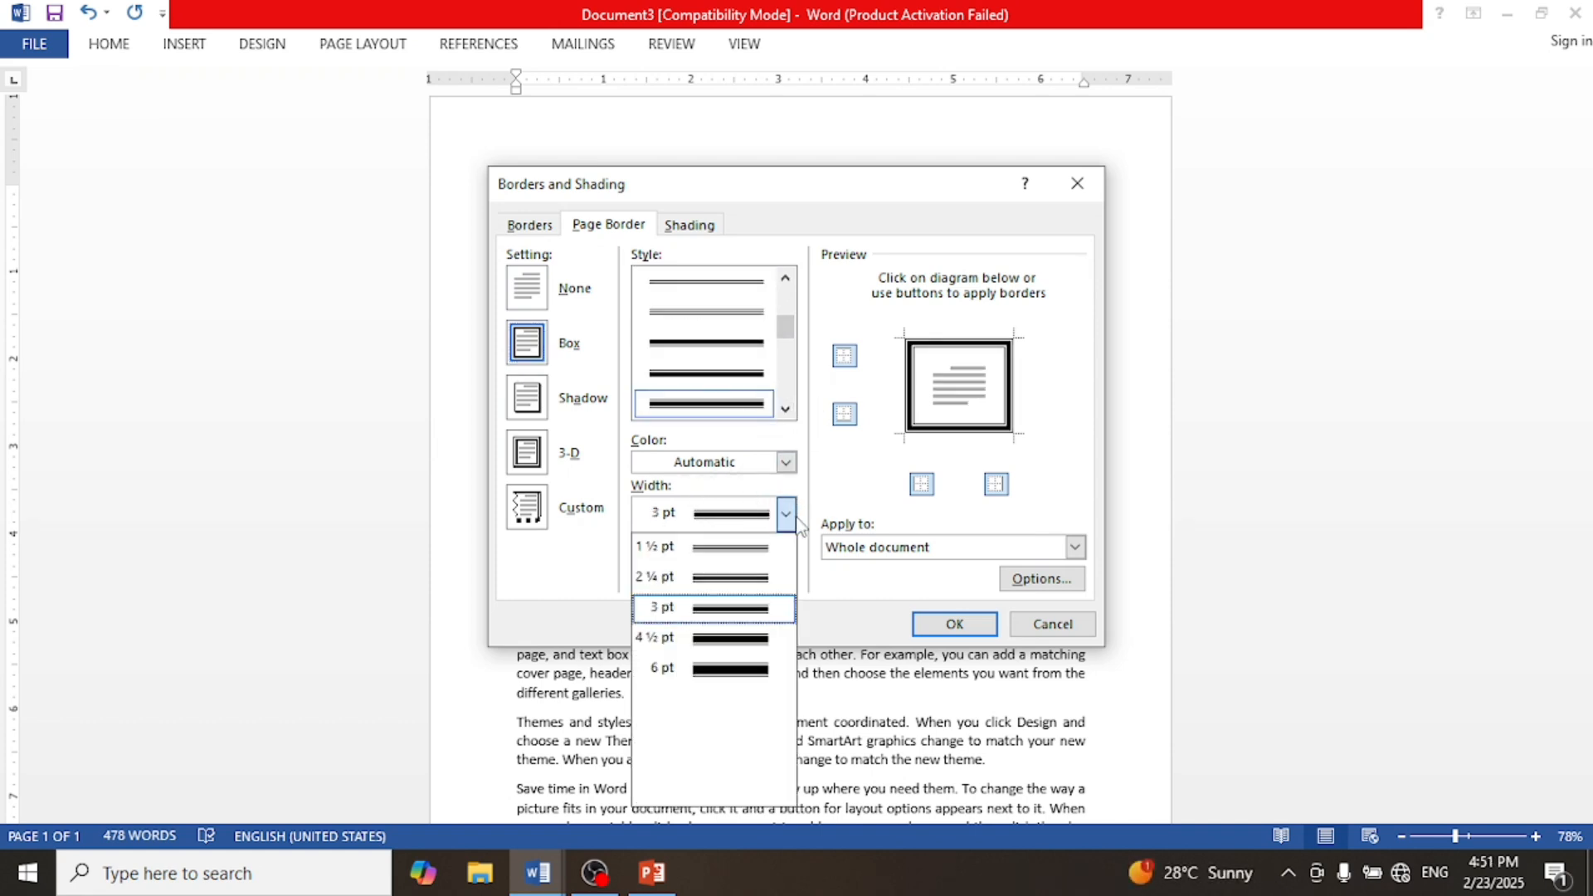
pyautogui.click(716, 611)
pyautogui.click(946, 624)
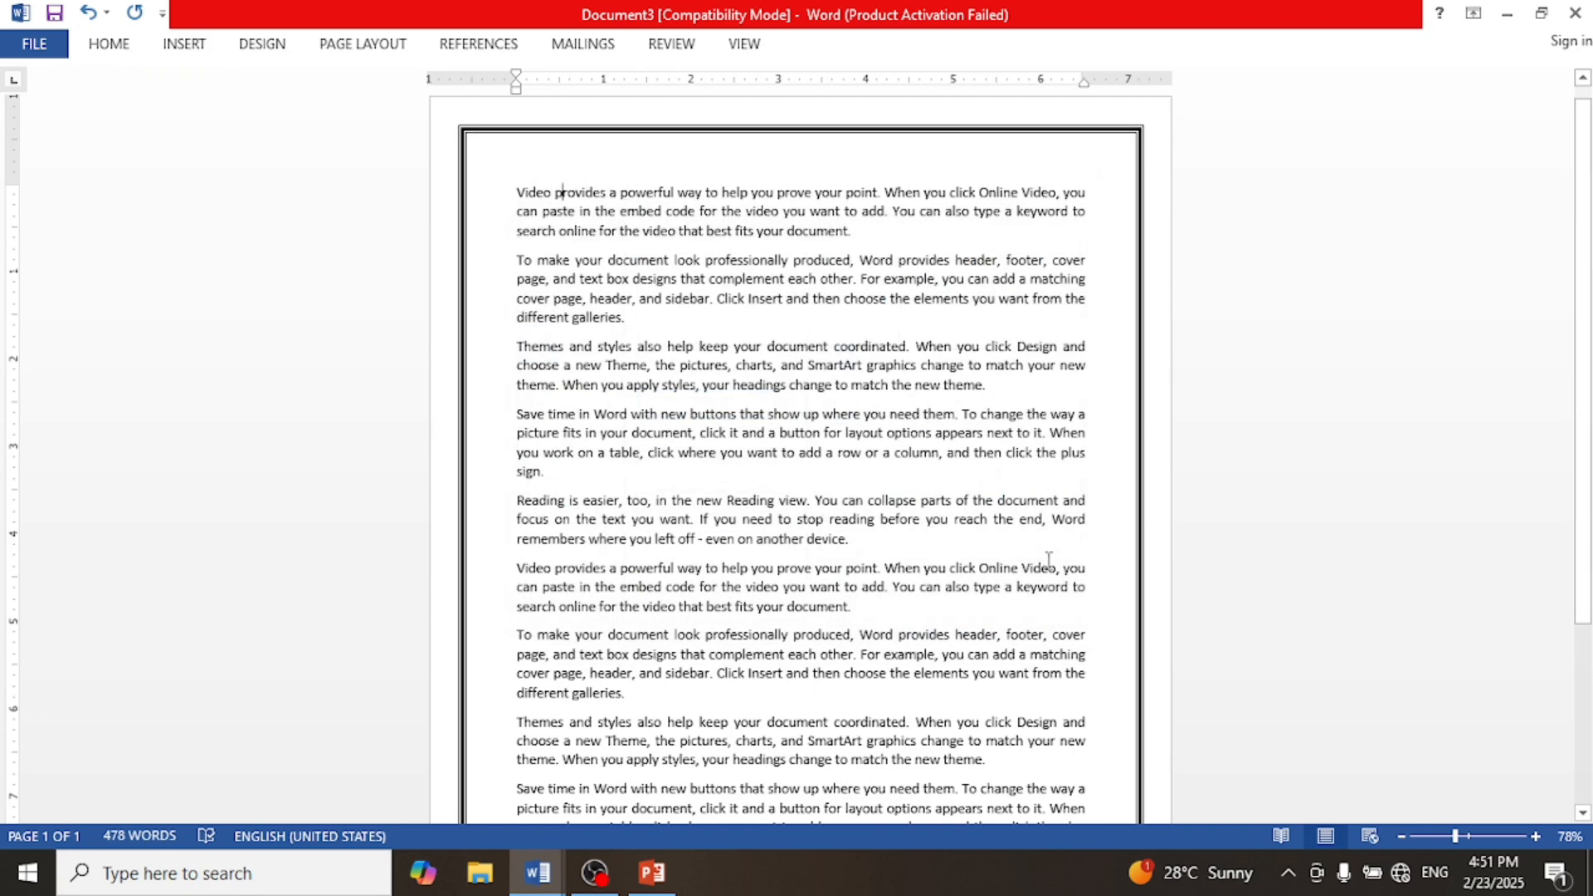
# Step: Apply the CONFIDENTIAL 1 watermark to the page
pyautogui.scroll(-5, 917, 479)
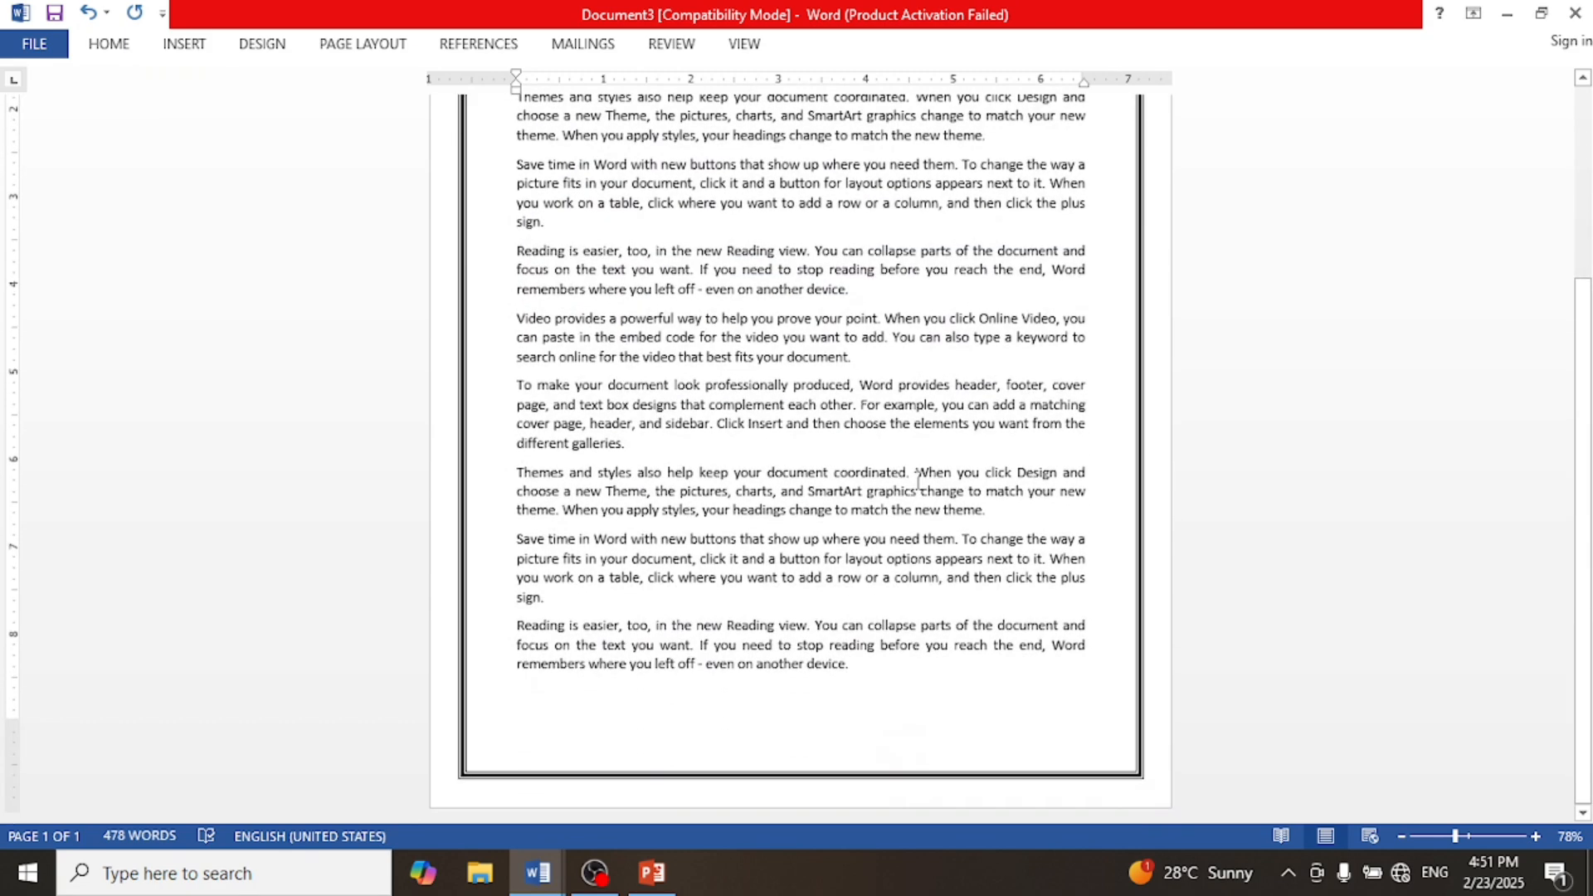
pyautogui.scroll(5, 917, 480)
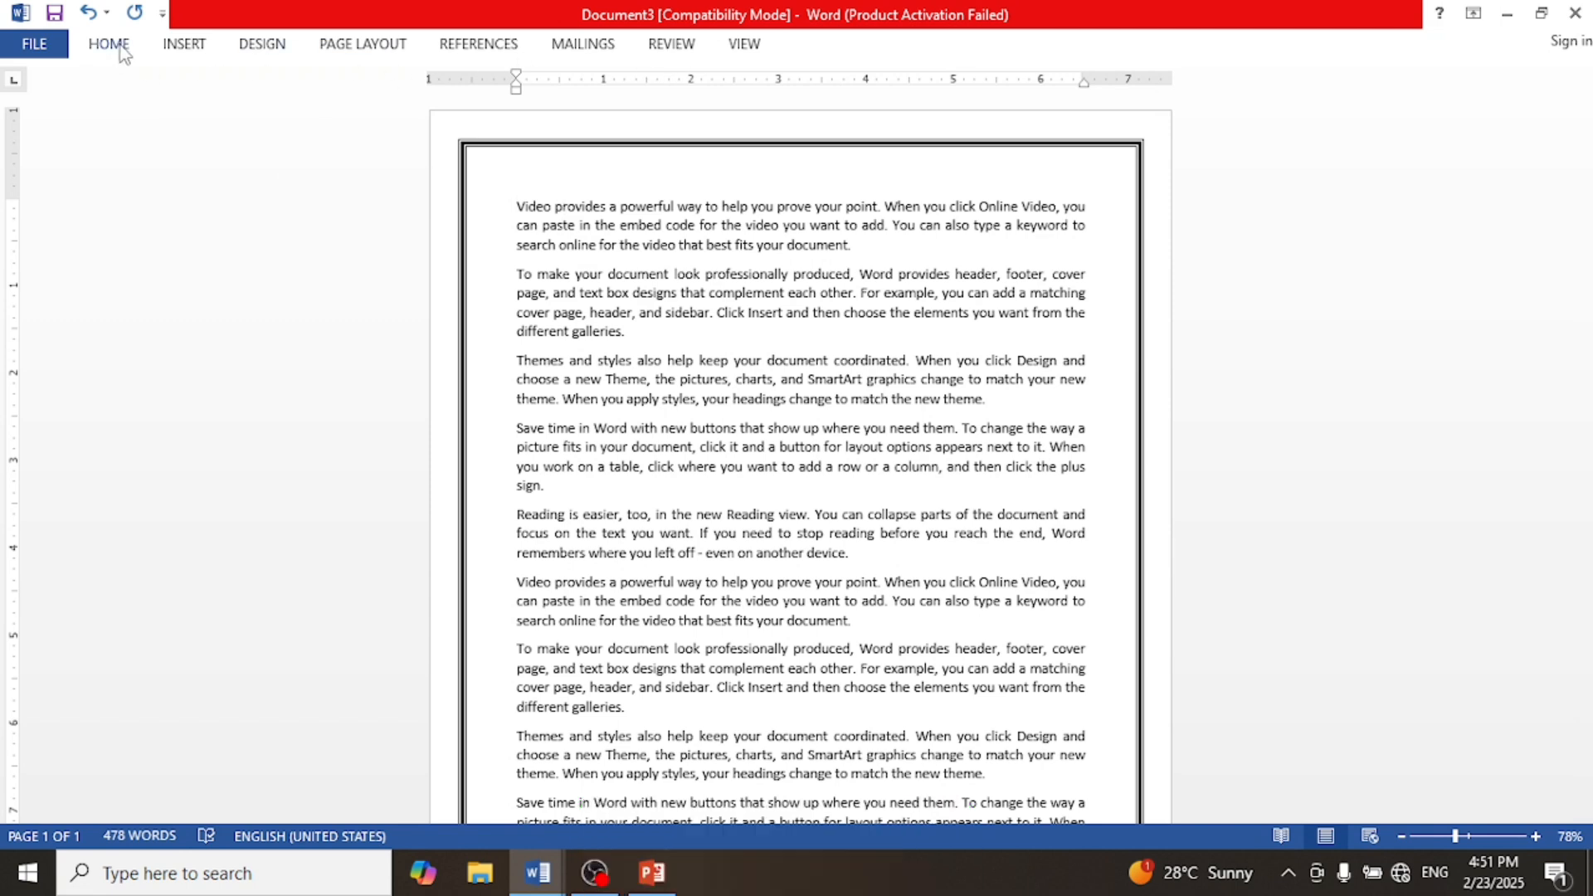
pyautogui.click(258, 51)
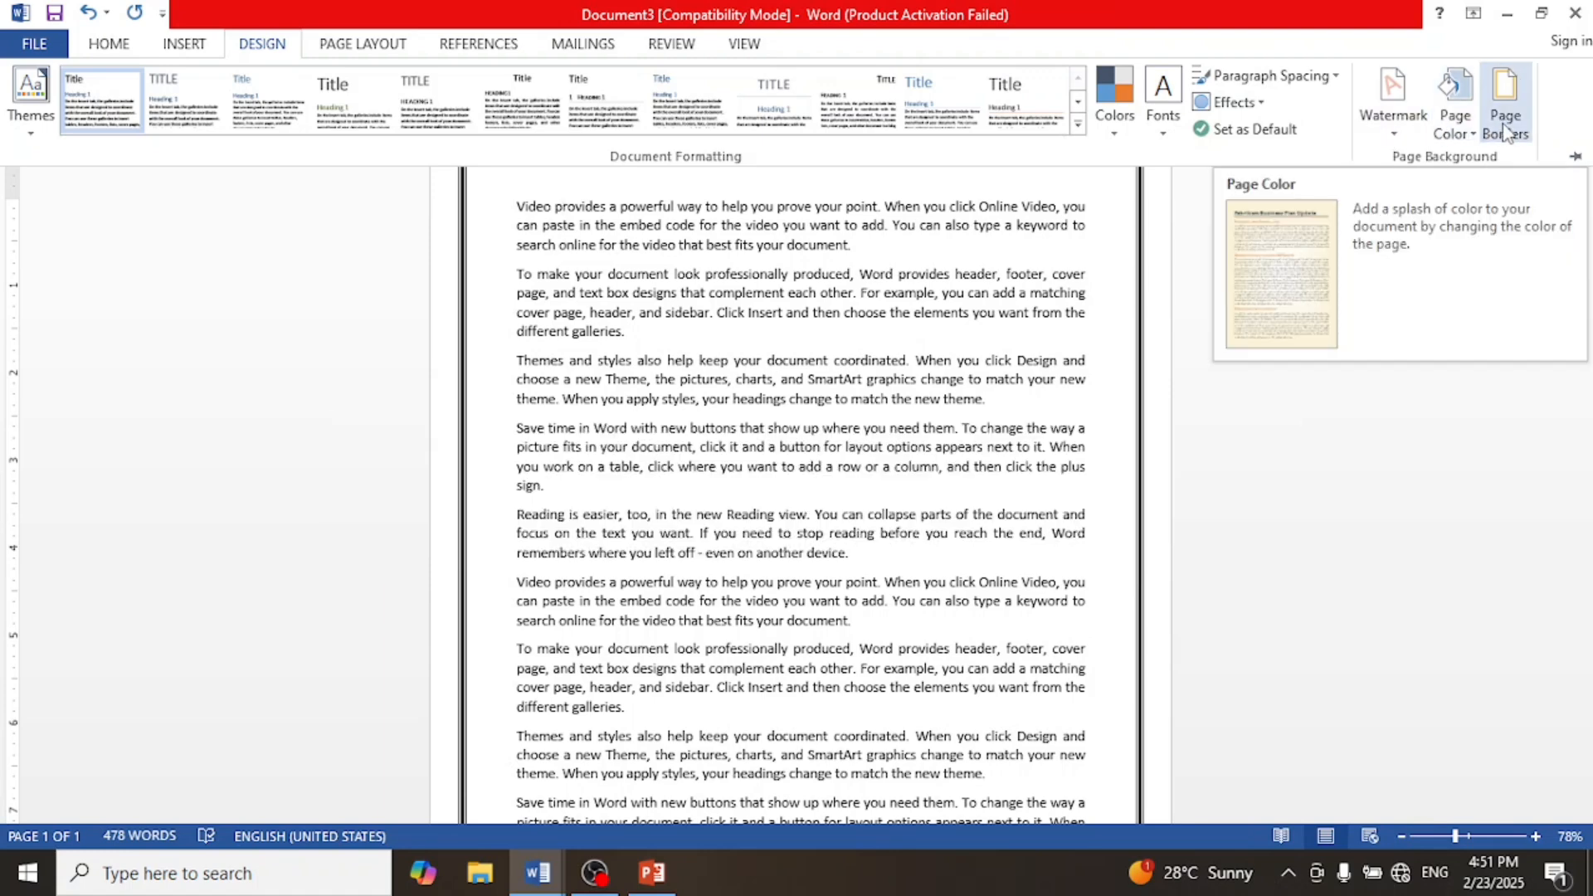
pyautogui.click(1400, 148)
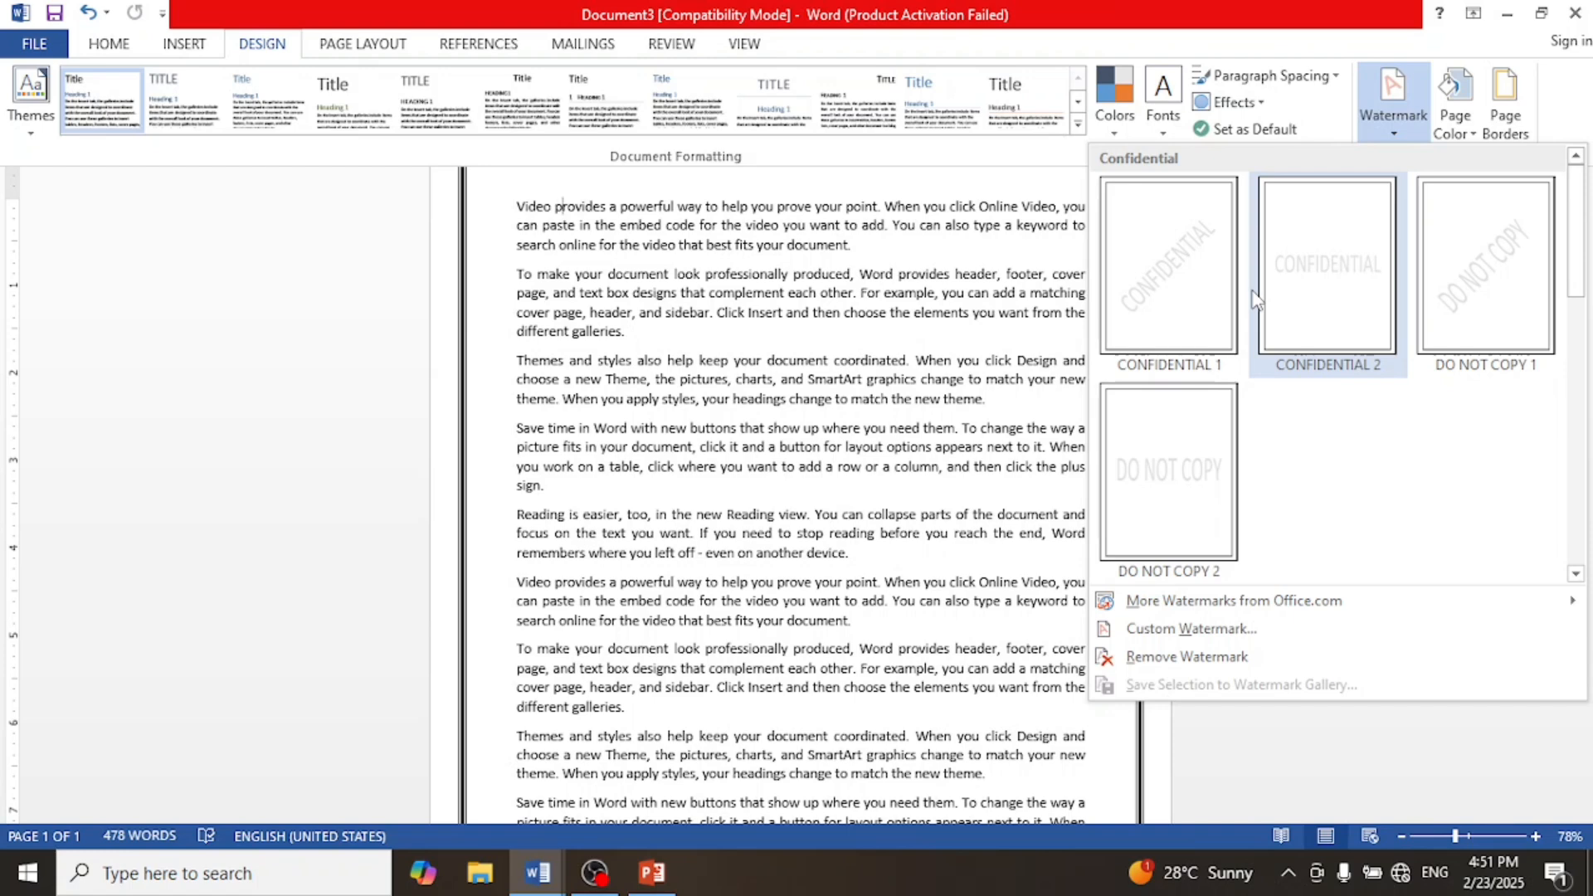
pyautogui.click(1191, 301)
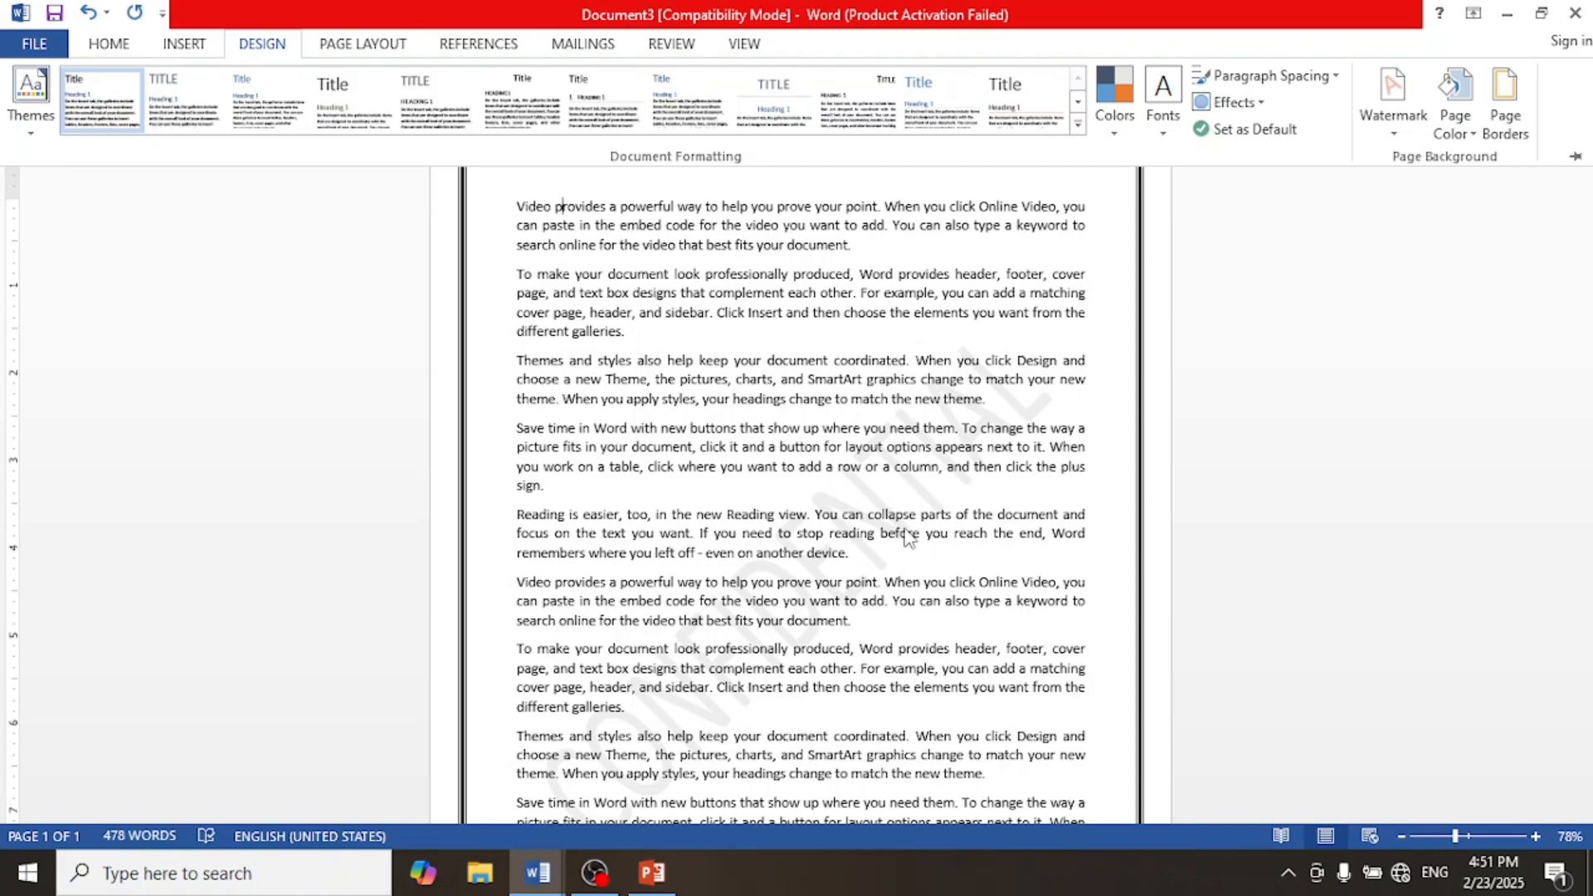
# Step: Apply the DO NOT COPY 1 watermark instead
pyautogui.scroll(-2, 907, 538)
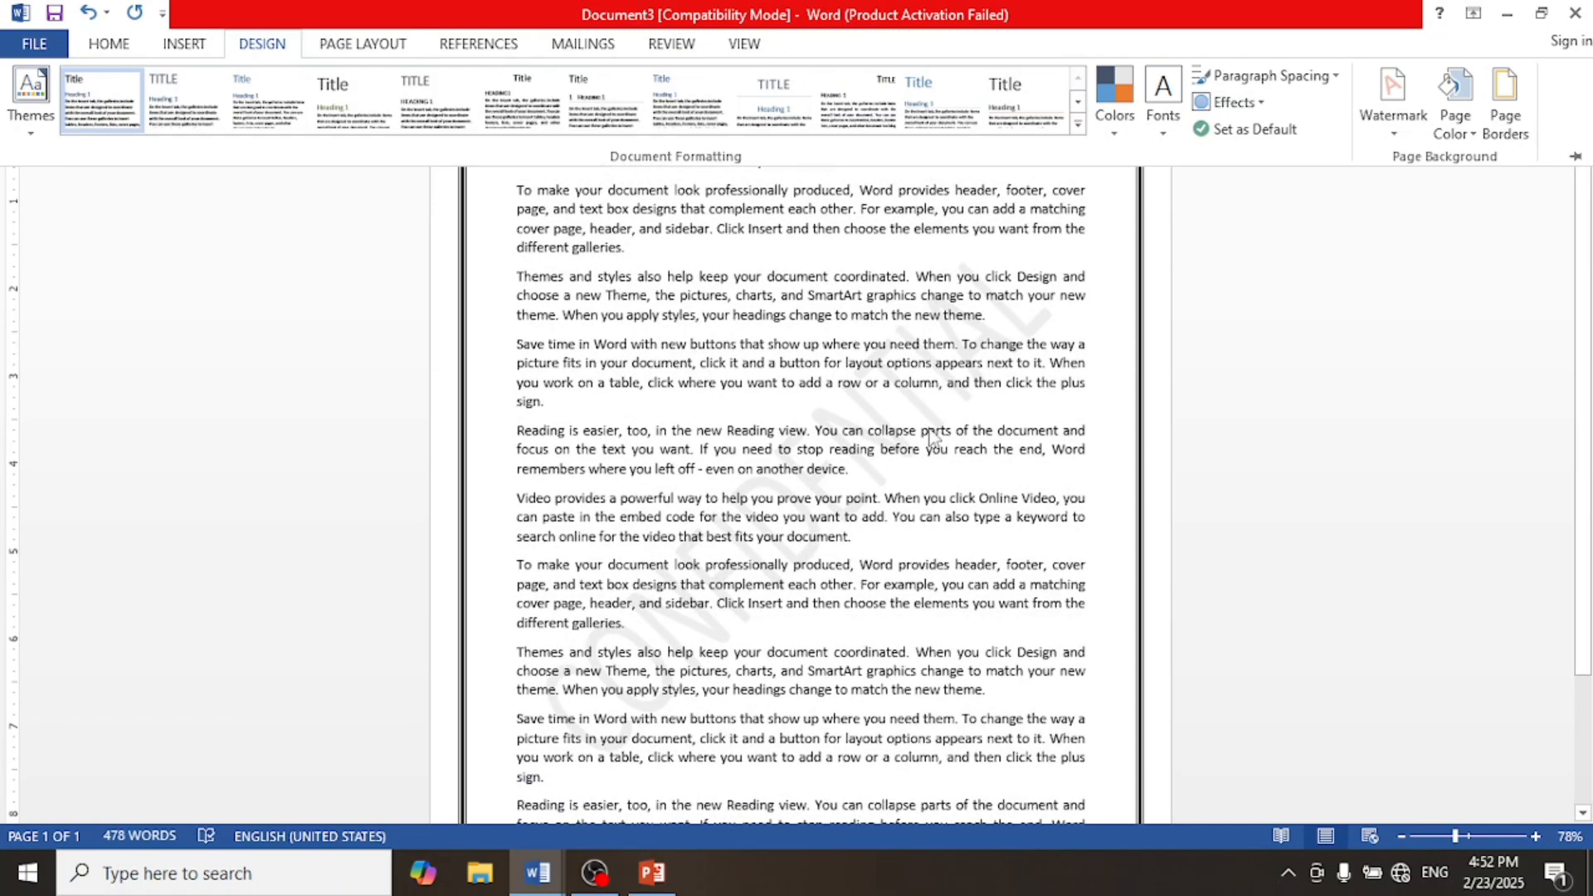
pyautogui.scroll(-2, 926, 445)
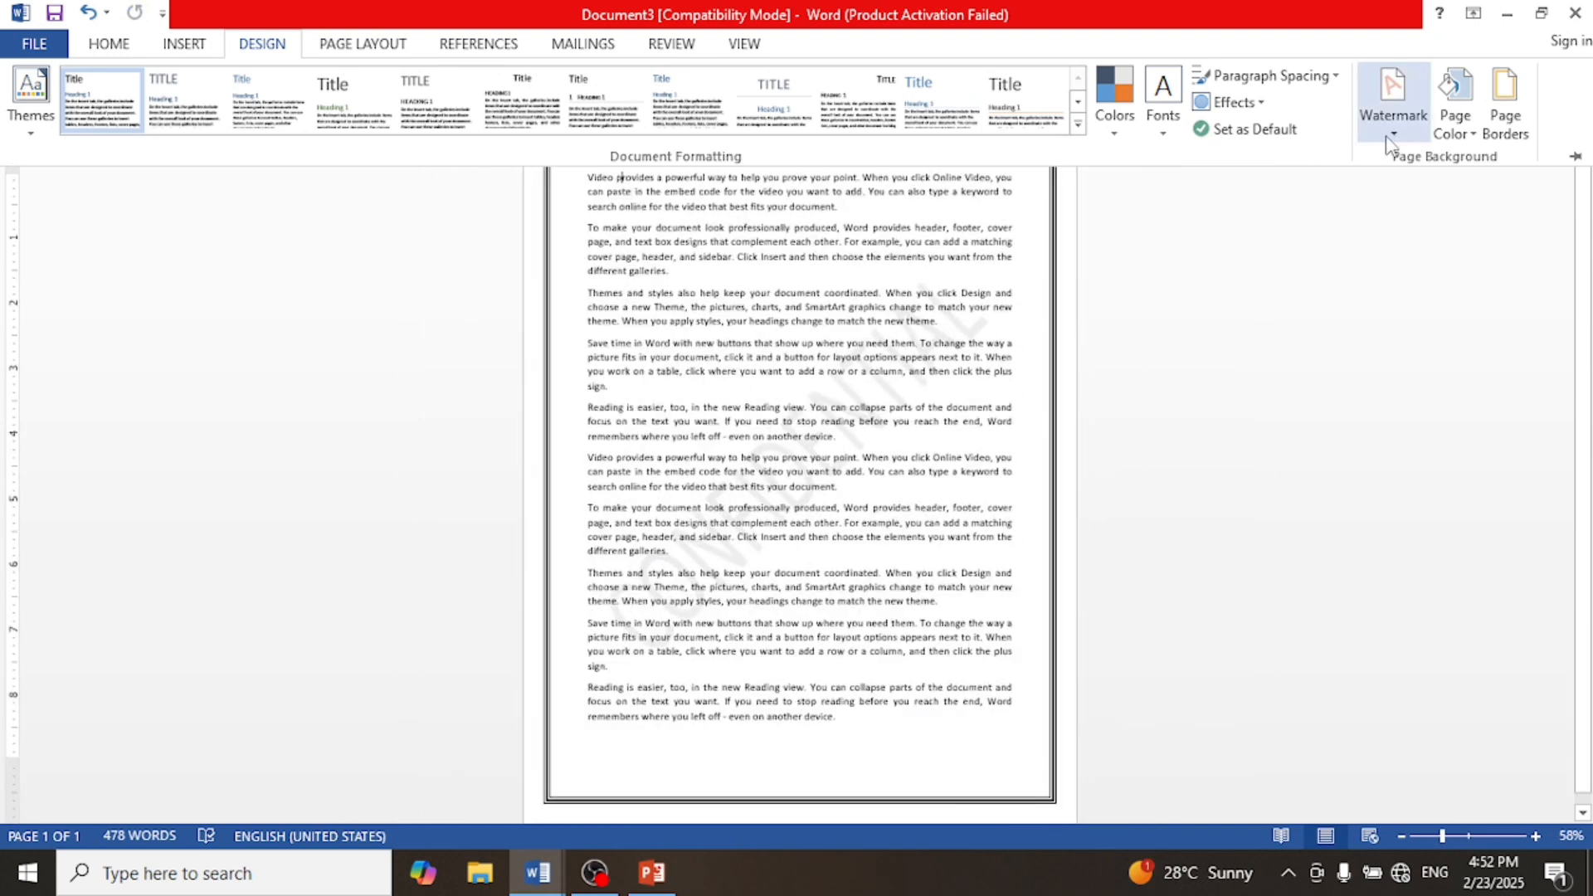
pyautogui.click(1392, 125)
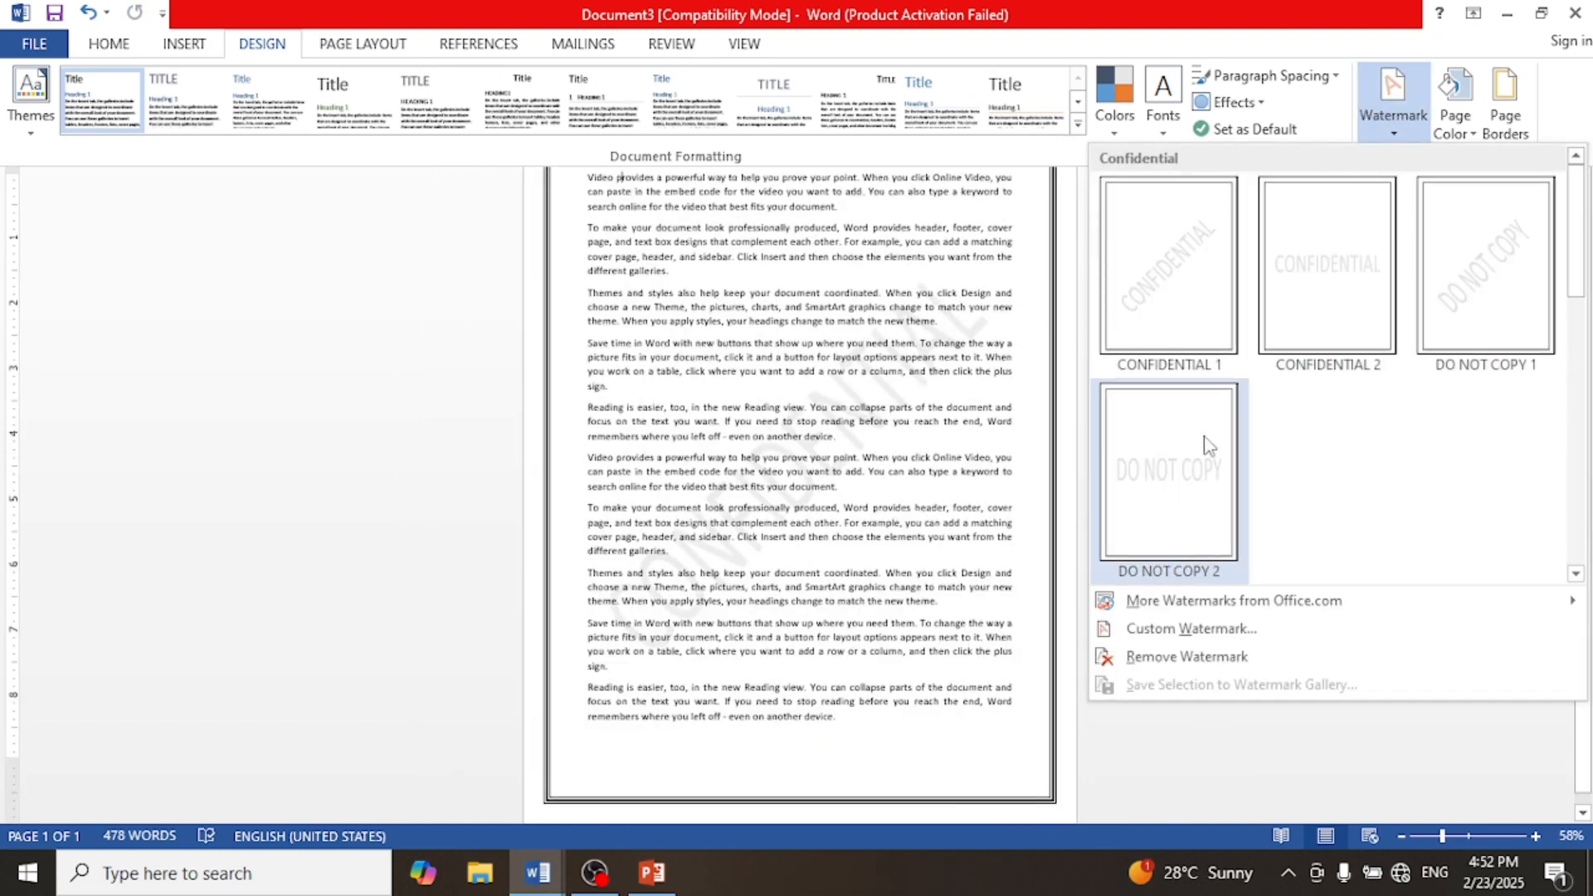
pyautogui.click(1468, 288)
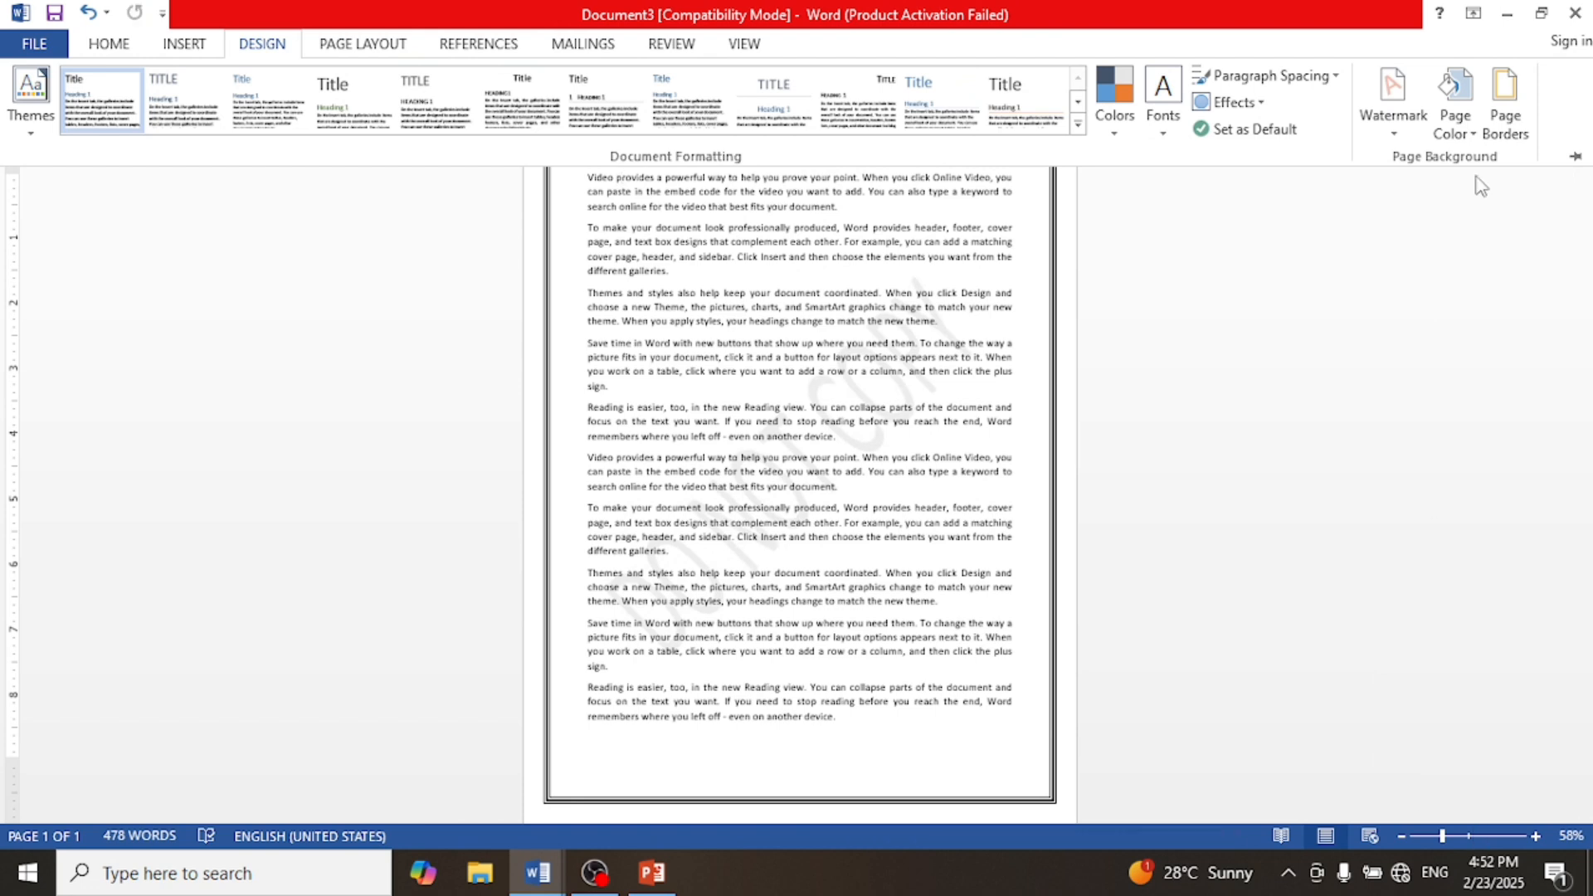
# Step: Apply the horizontal DO NOT COPY 2 watermark
pyautogui.click(1392, 132)
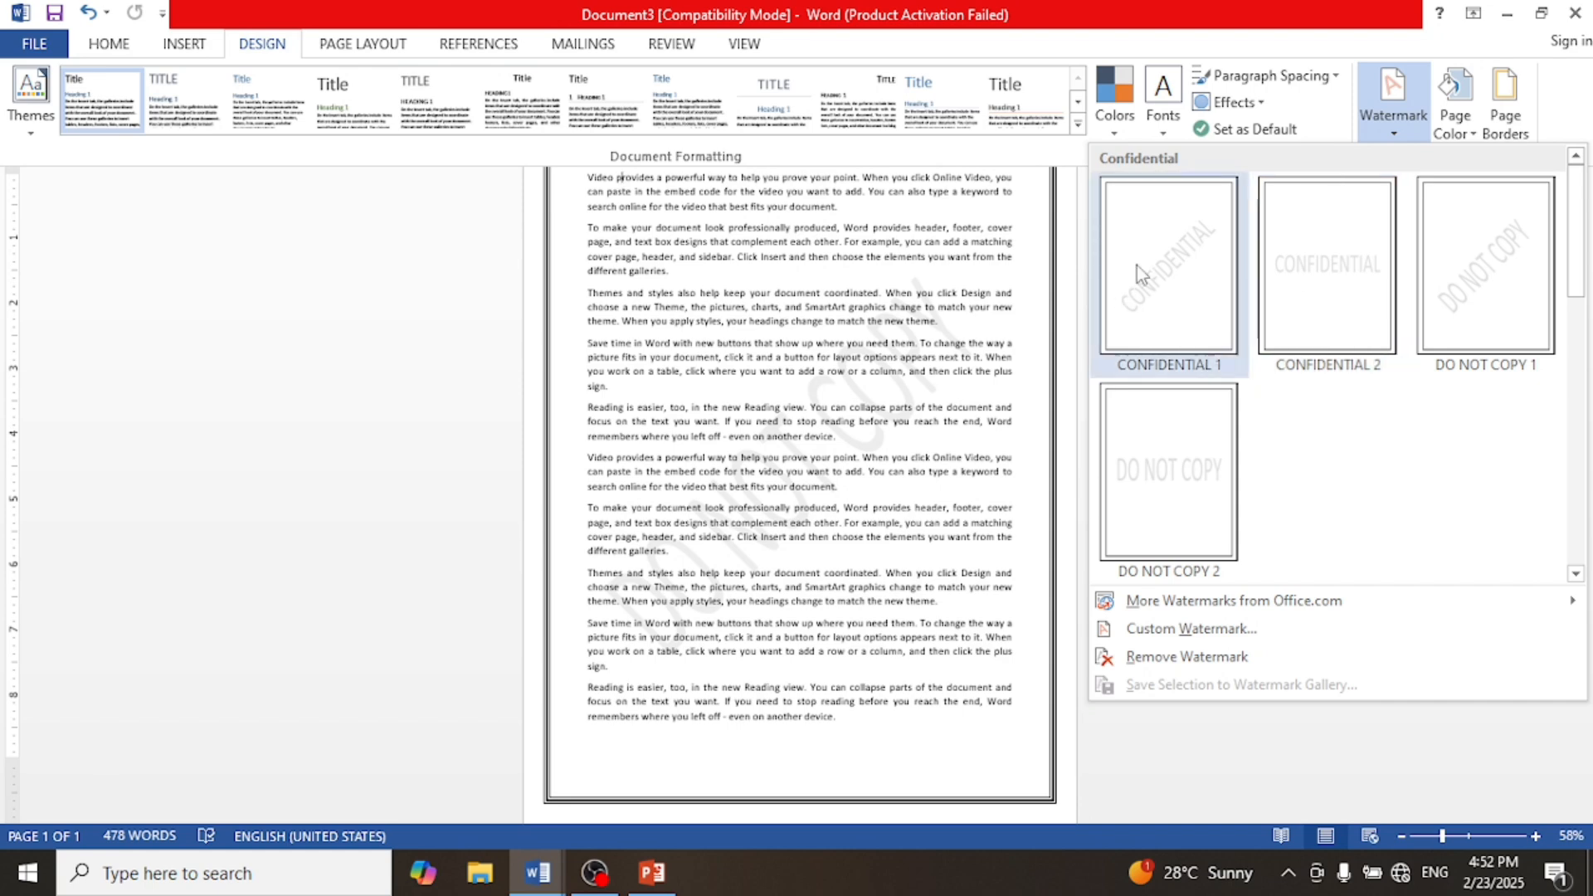
pyautogui.click(1168, 492)
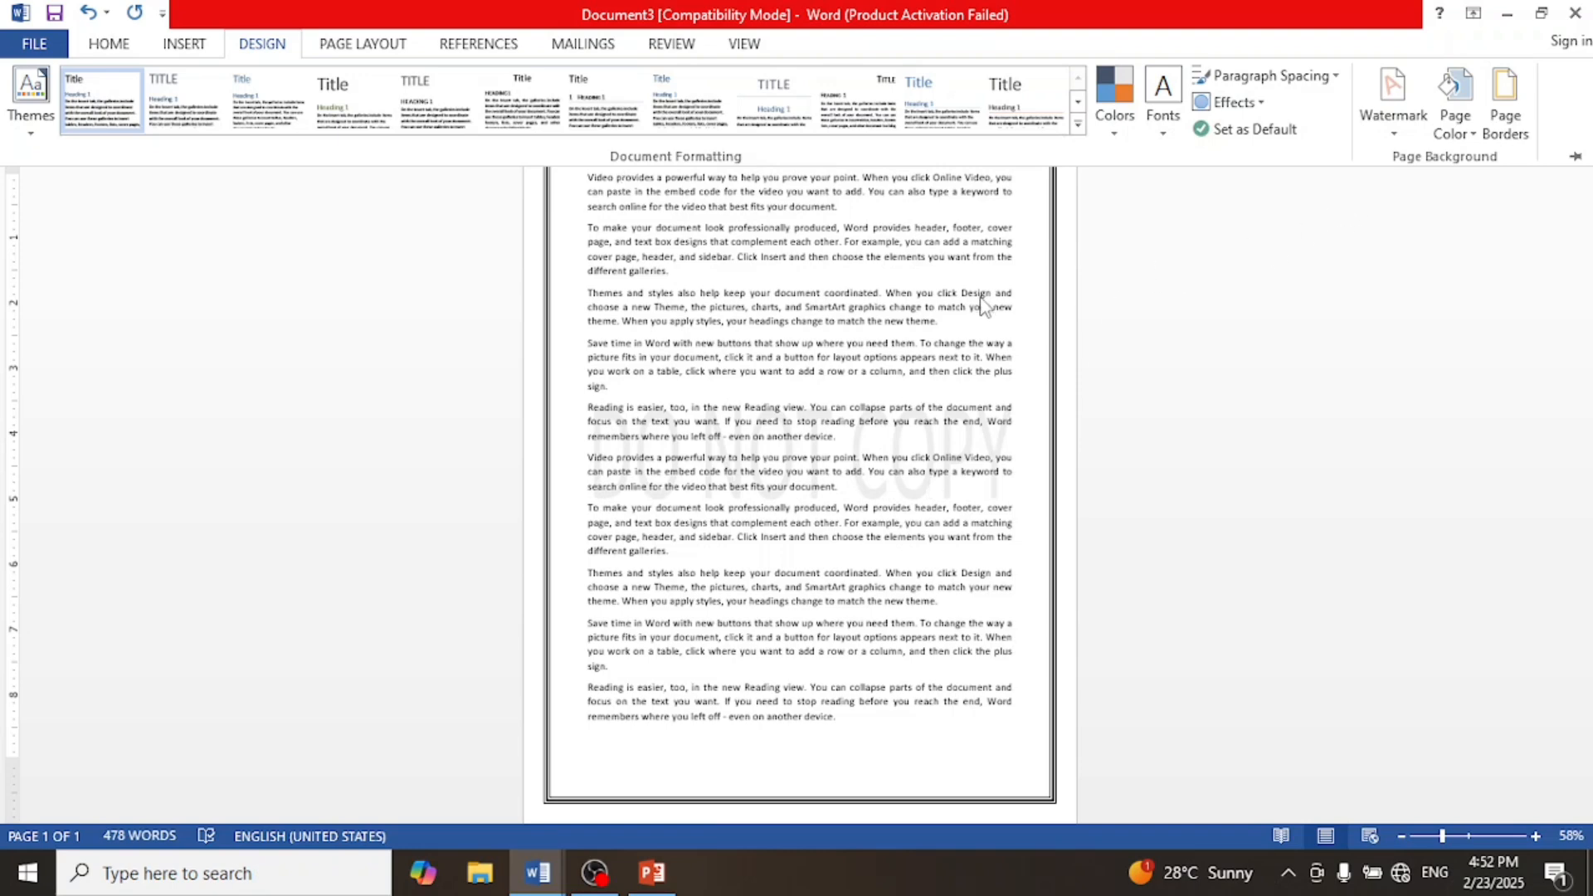
pyautogui.click(1395, 137)
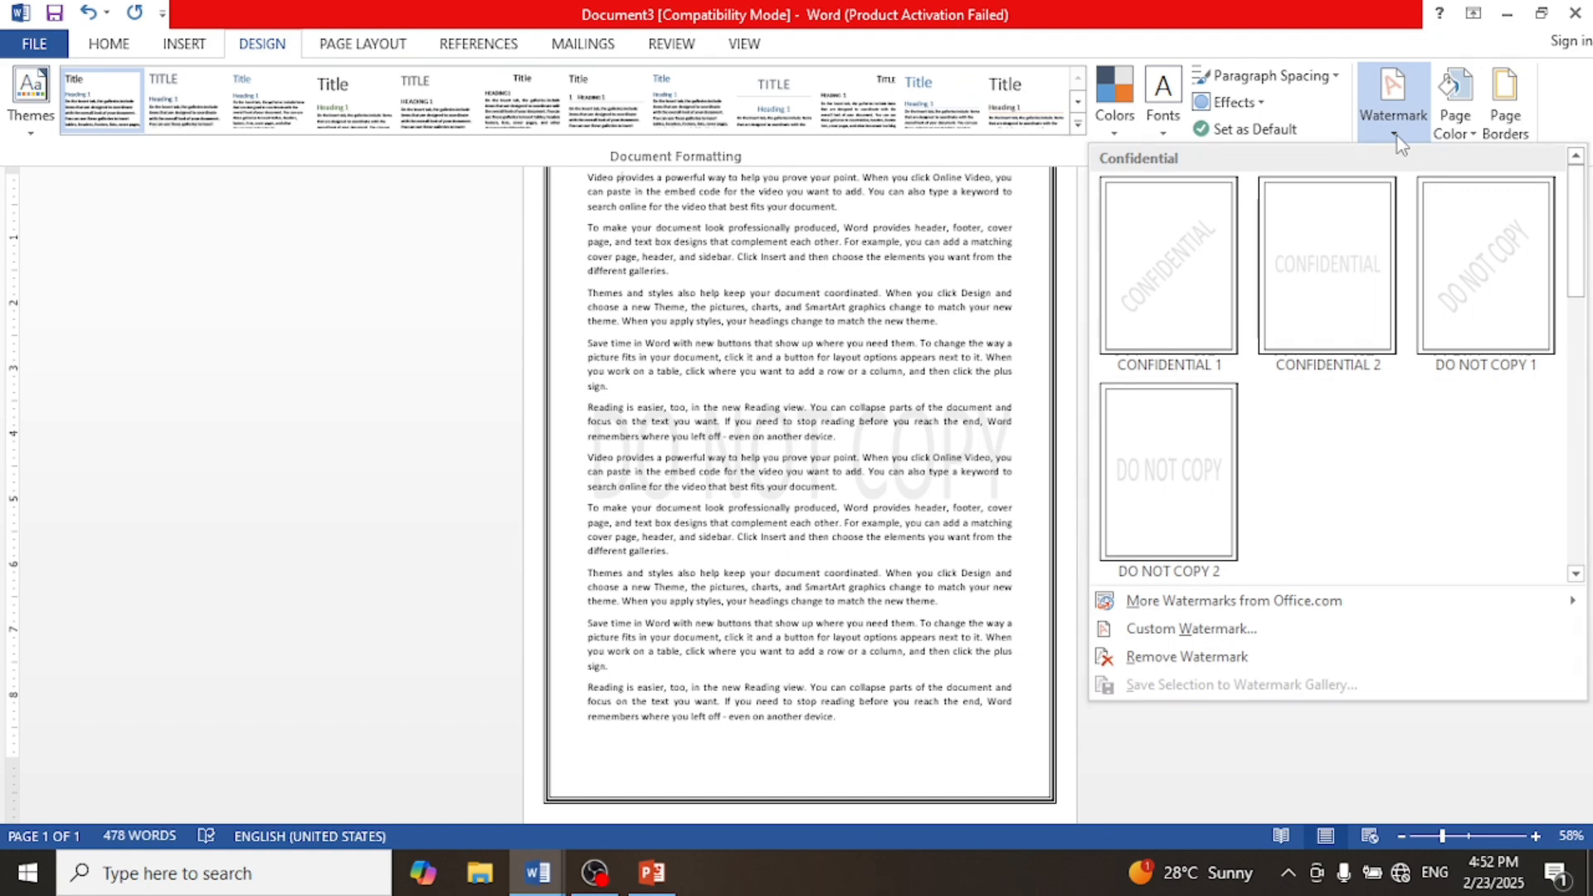
pyautogui.click(1388, 133)
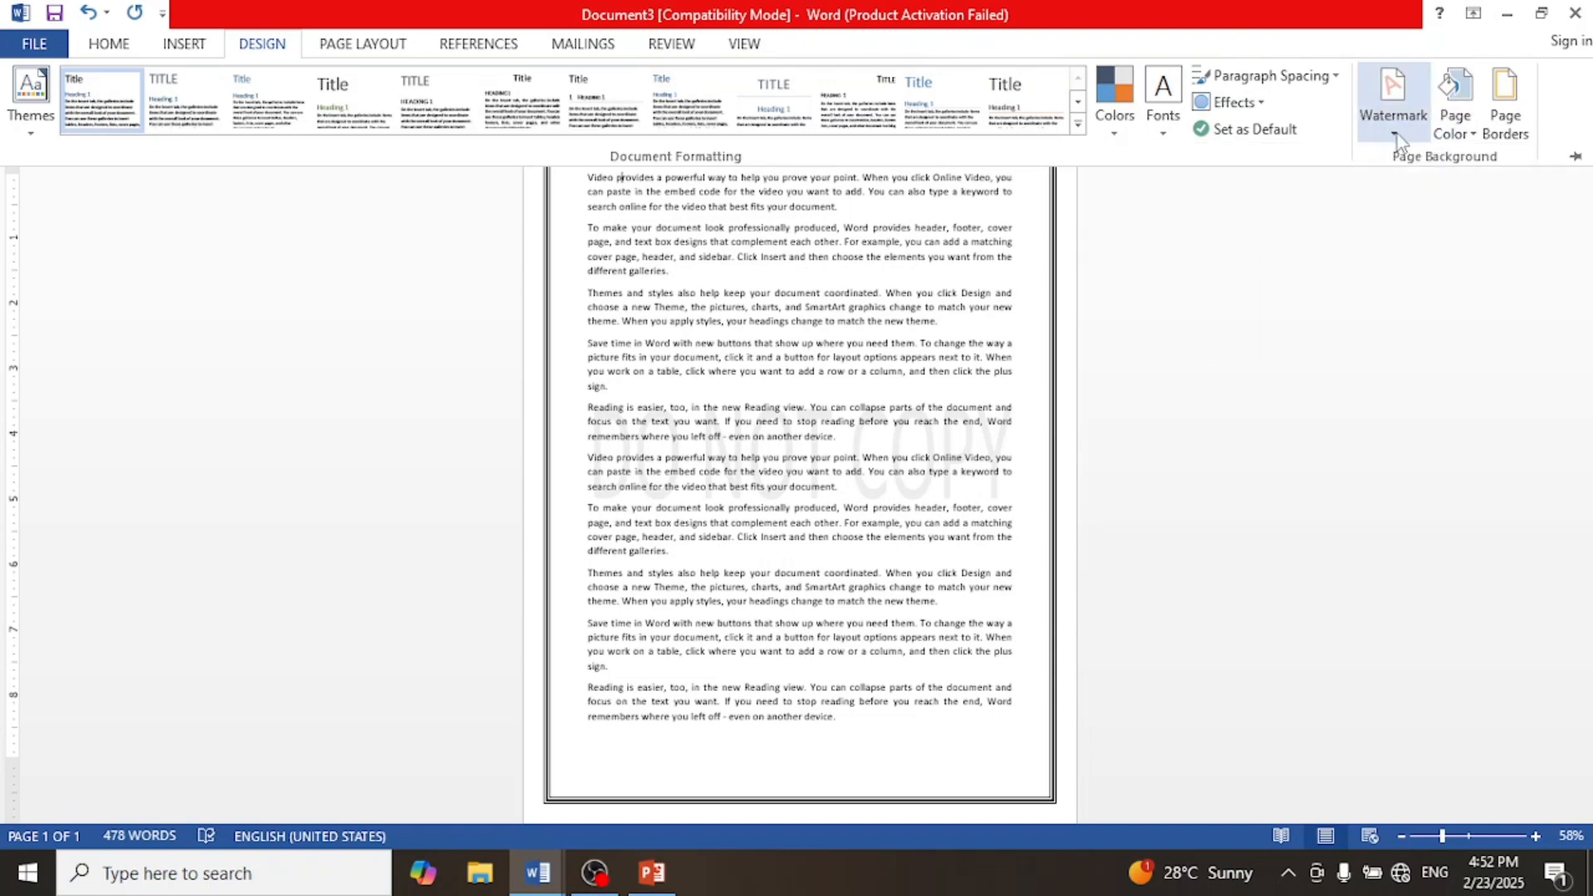
# Step: Open the custom watermark dialog and set a text watermark reading ASAP in the Eras Bold ITC font
pyautogui.click(1397, 133)
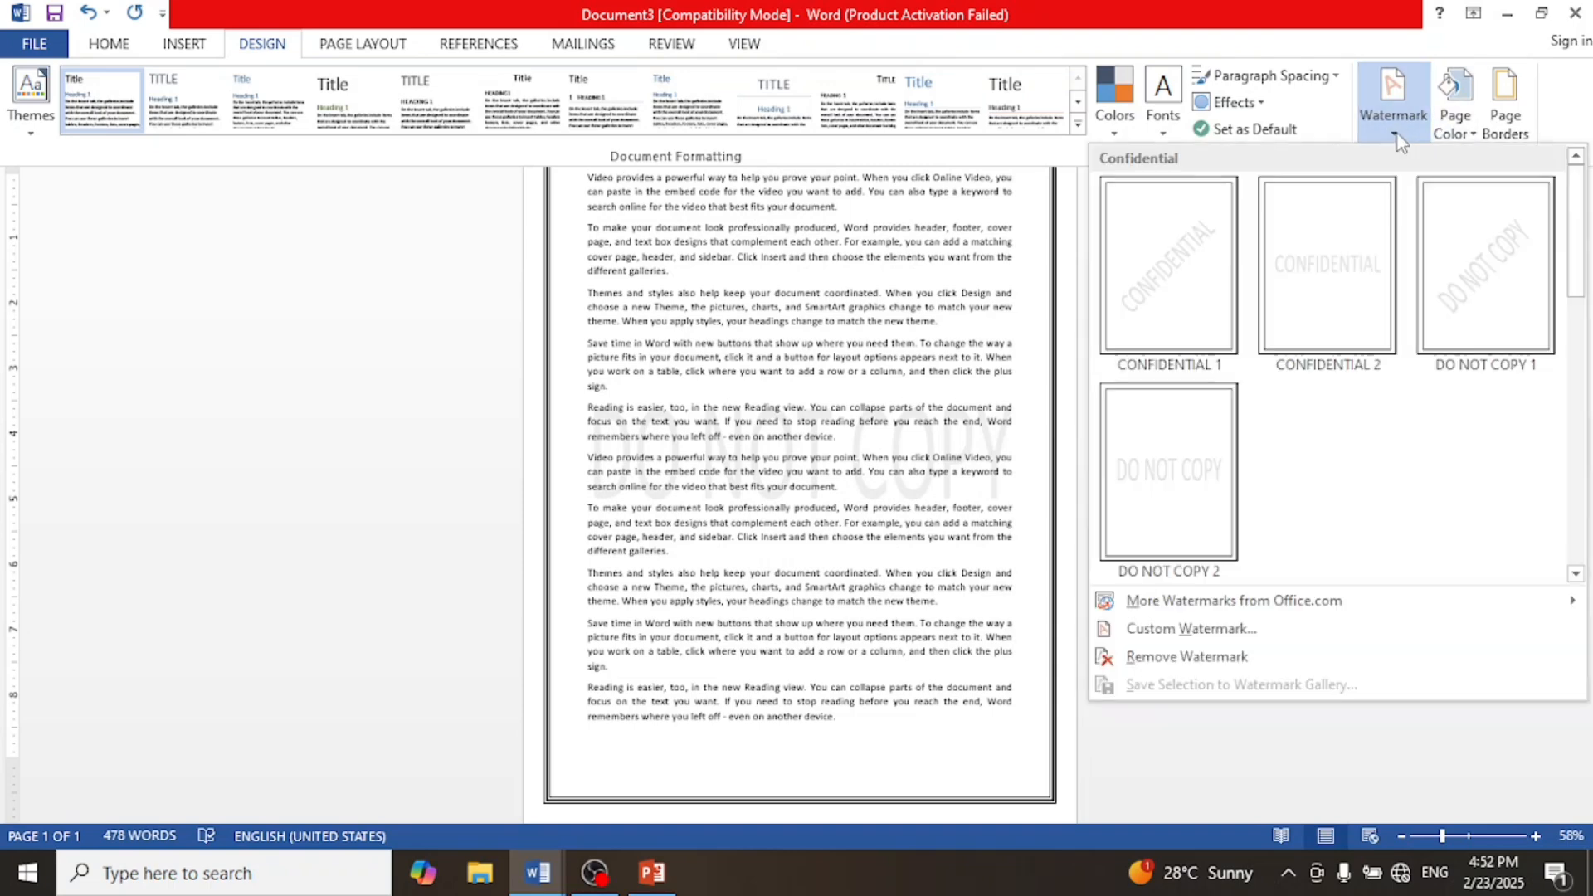
pyautogui.click(1173, 630)
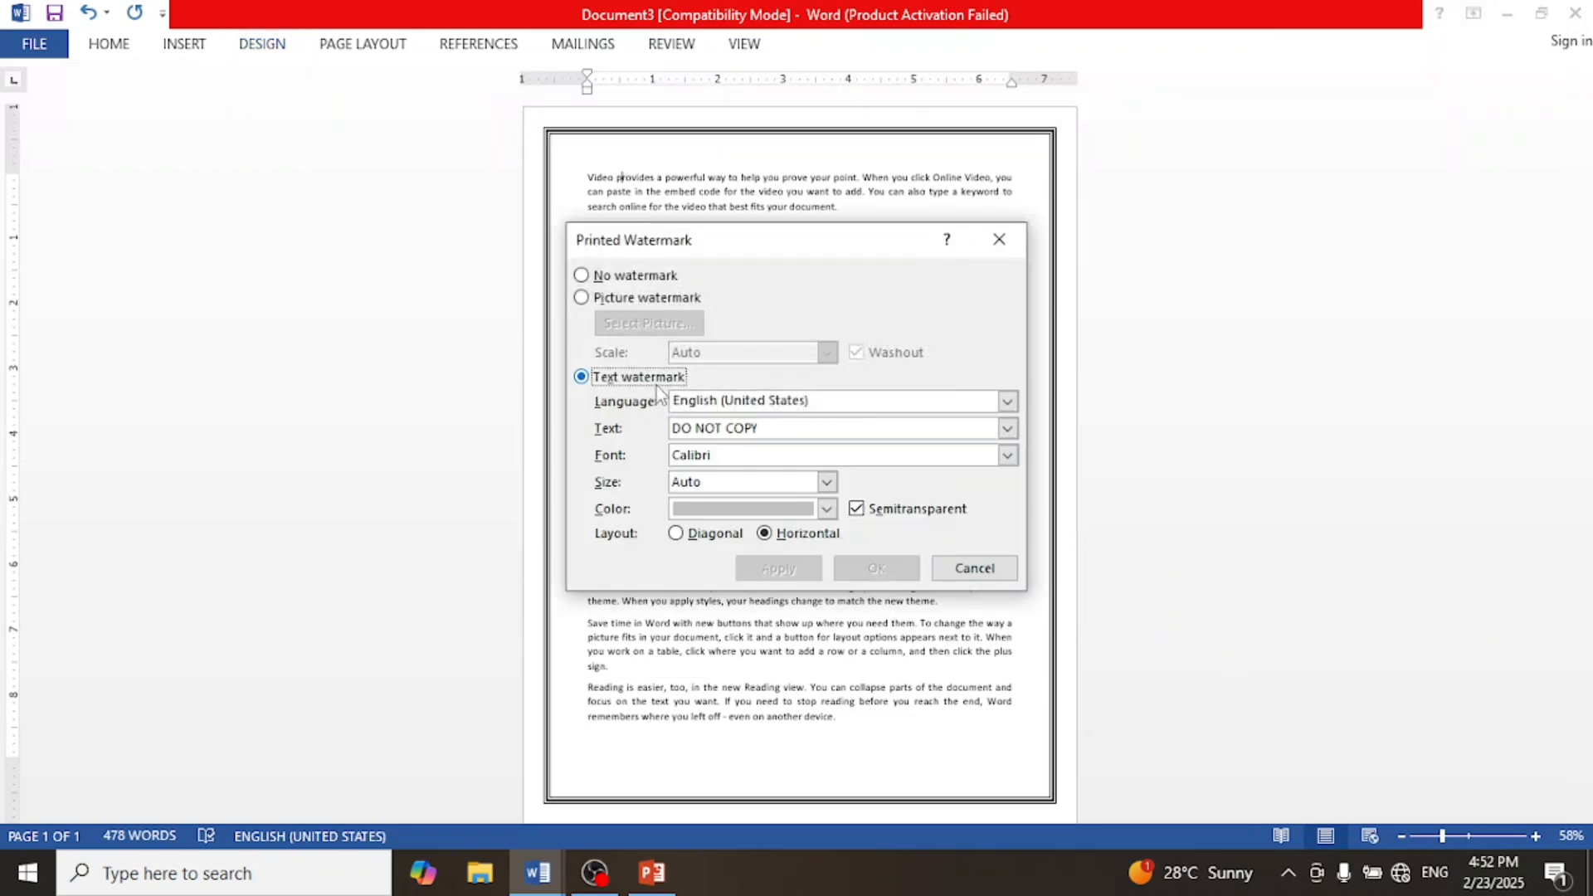
pyautogui.click(831, 405)
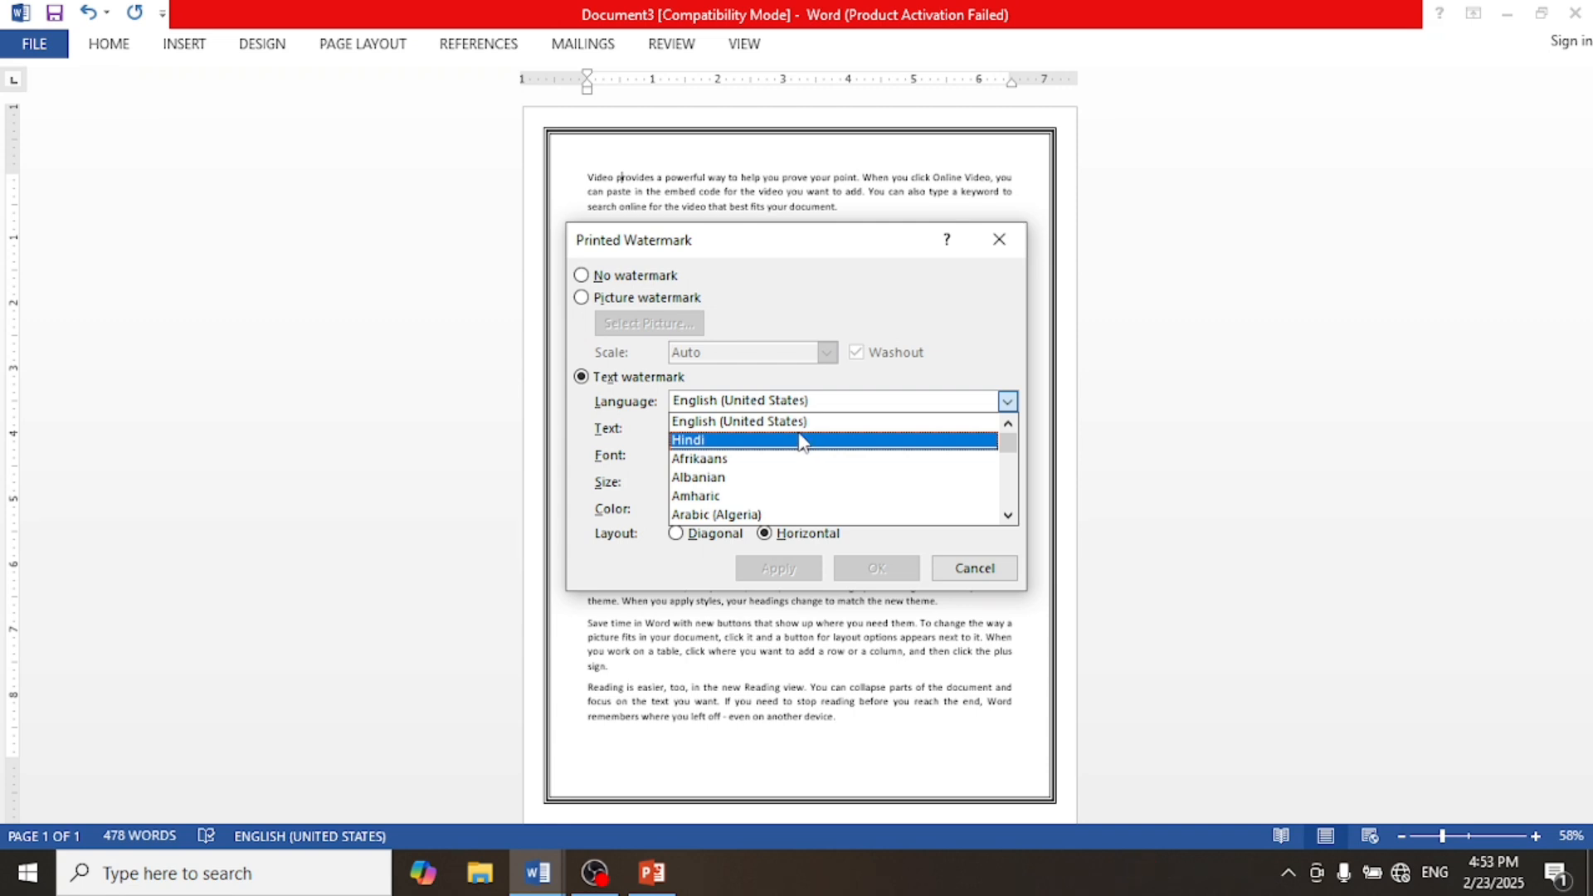
pyautogui.click(814, 405)
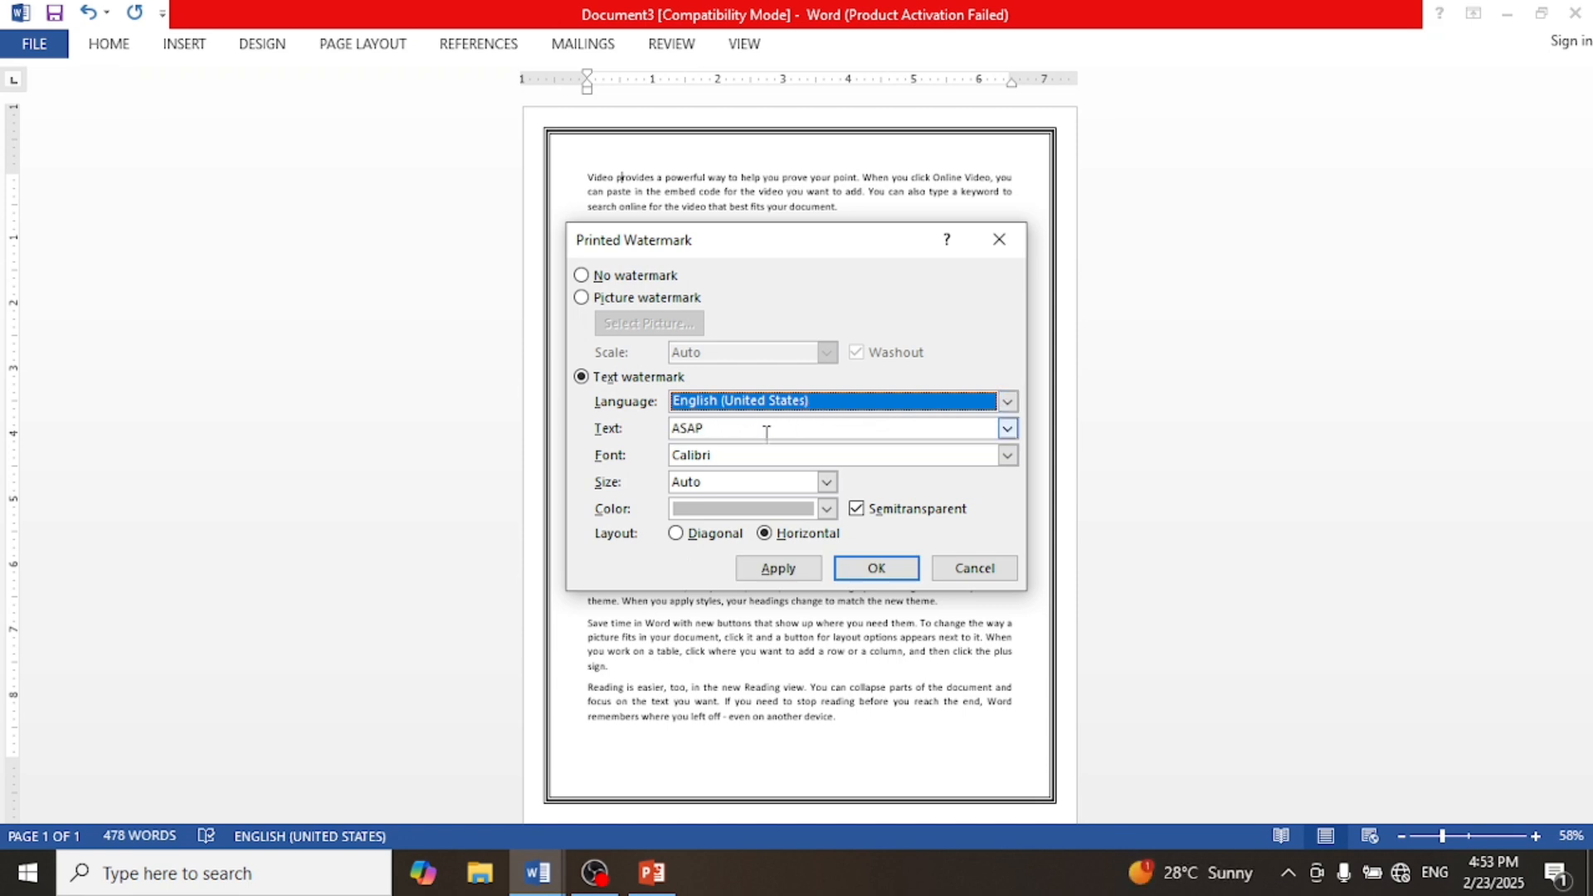
pyautogui.click(724, 455)
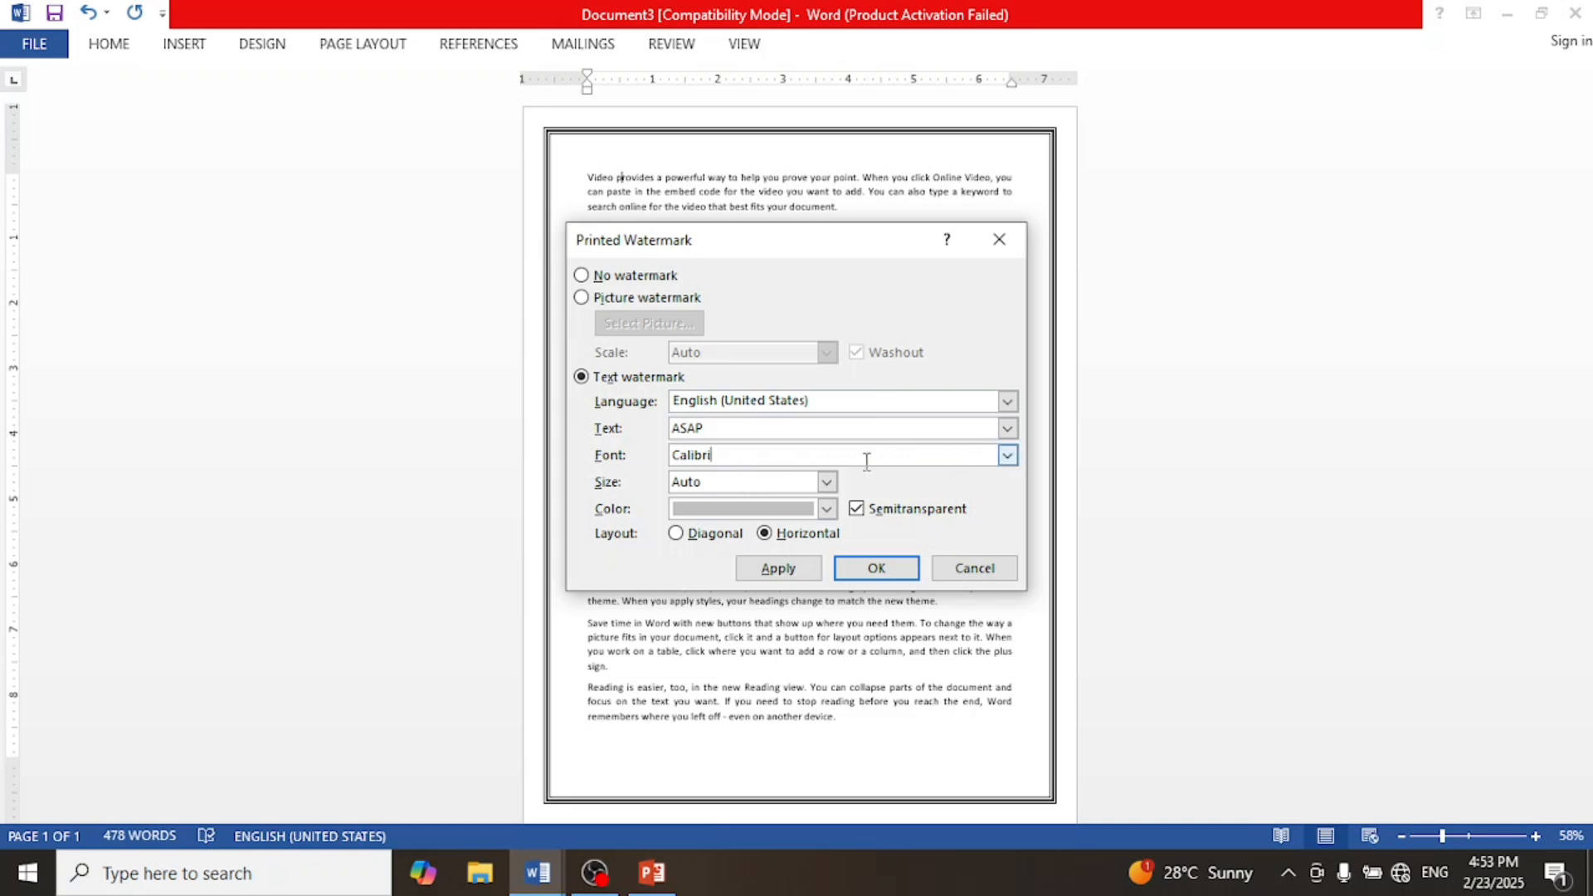
pyautogui.click(1006, 455)
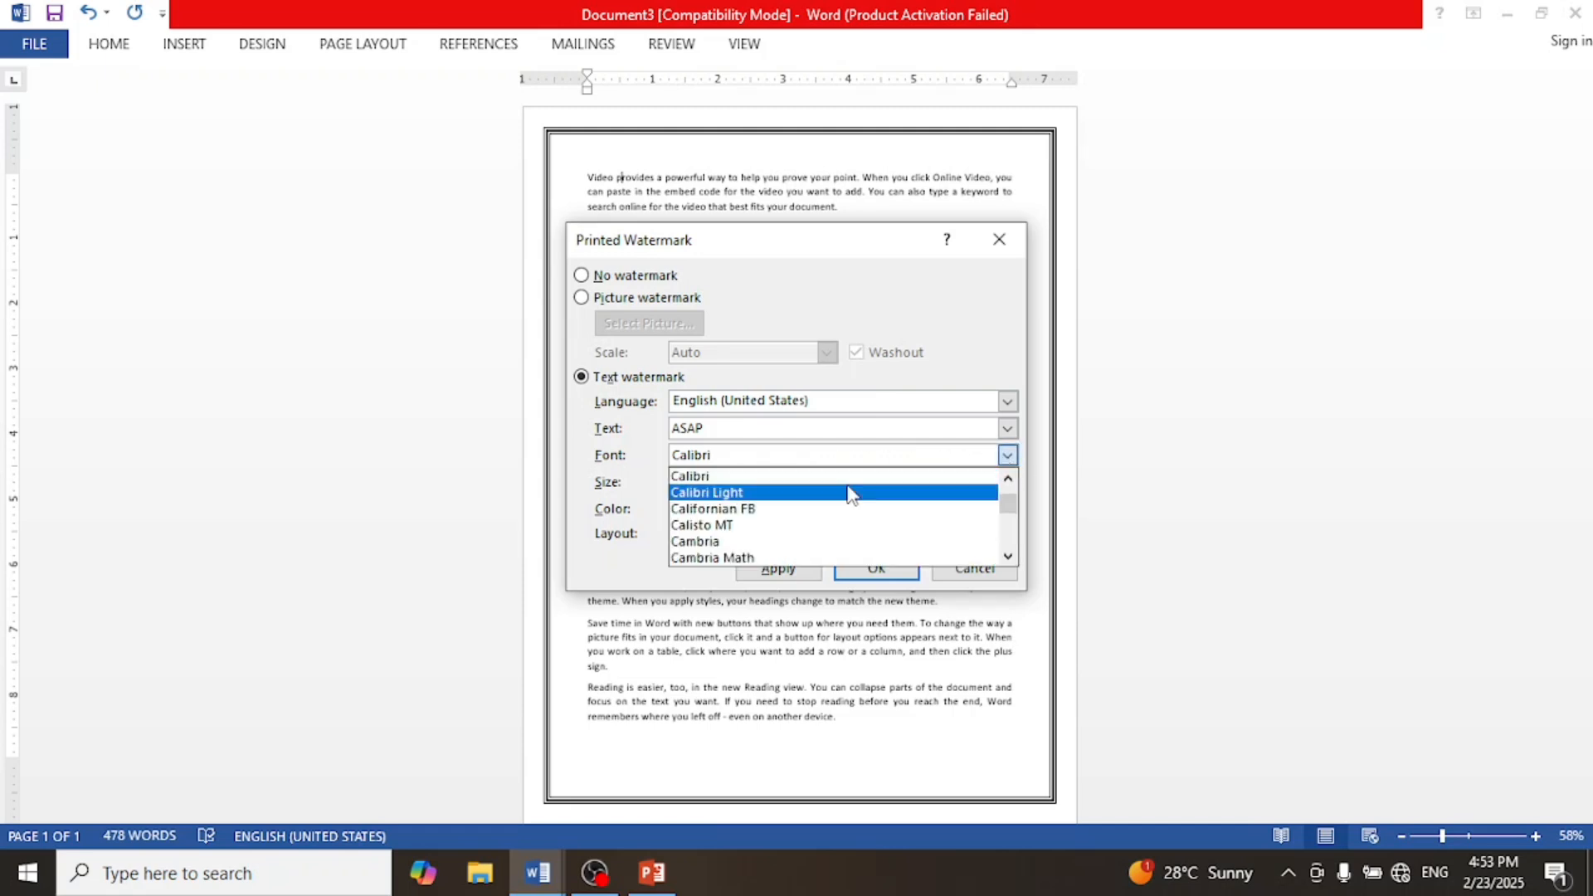
pyautogui.scroll(-10, 853, 497)
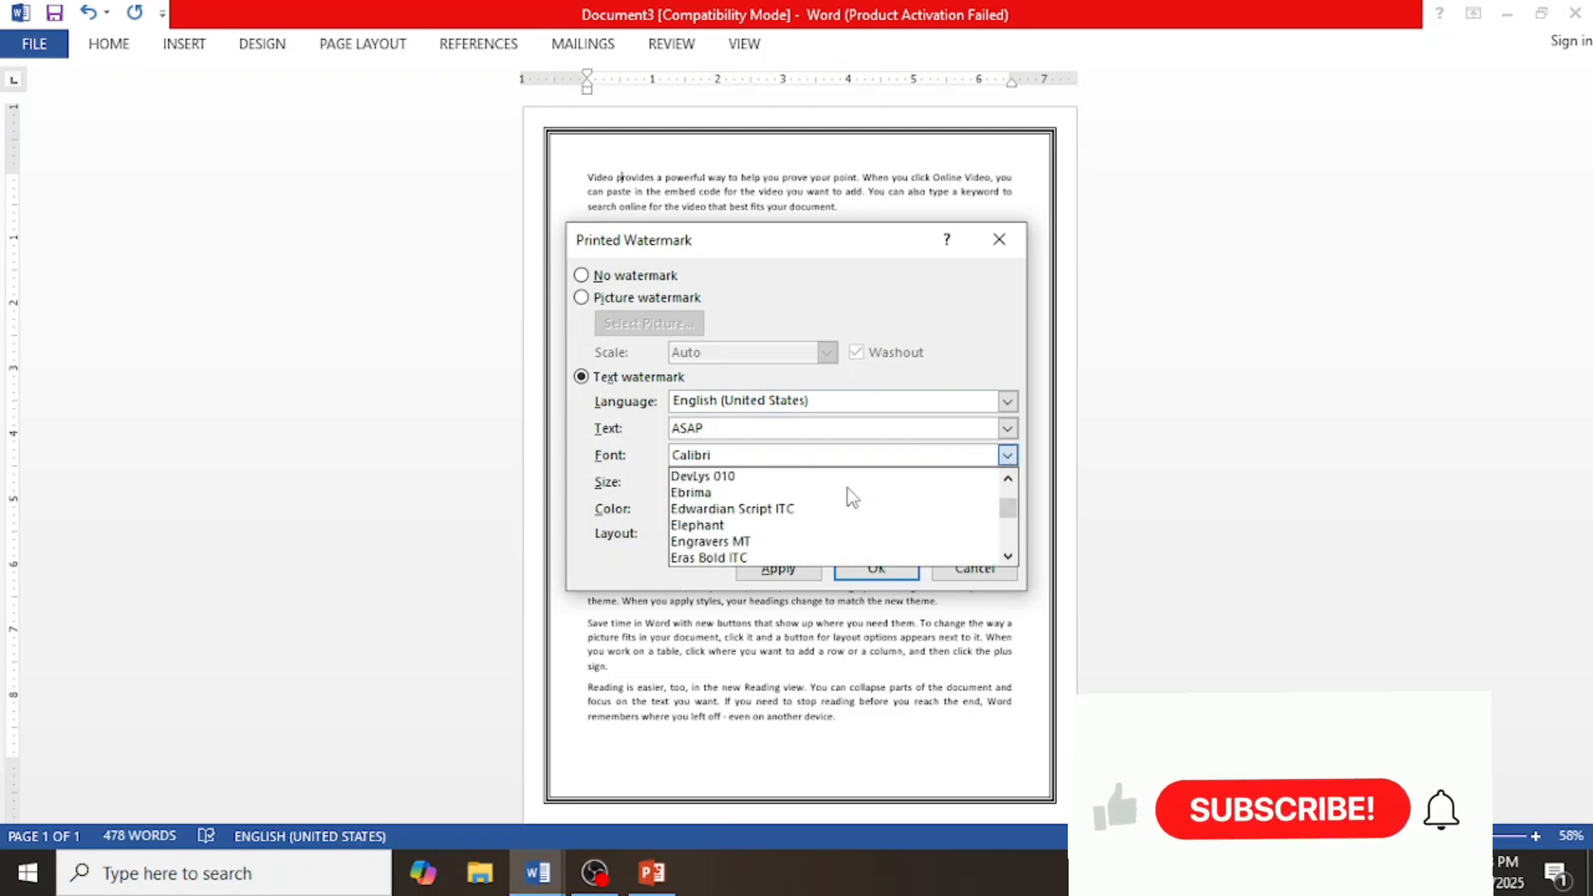
pyautogui.scroll(-1, 846, 502)
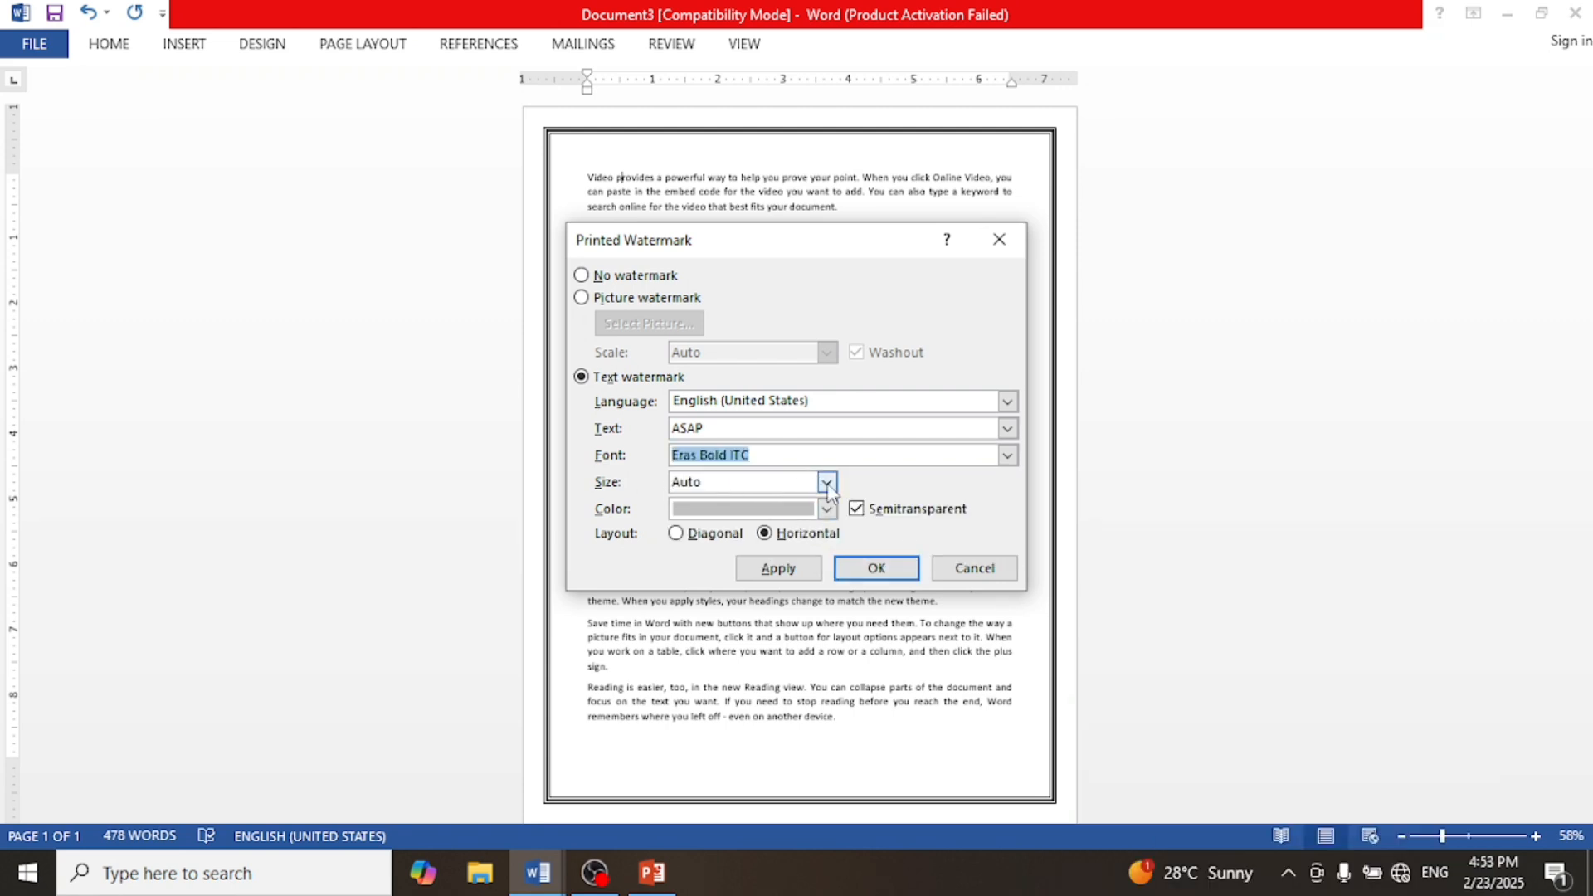
# Step: Set the watermark colour to red, keeping Auto size and horizontal layout, and apply it
pyautogui.click(827, 482)
pyautogui.click(828, 488)
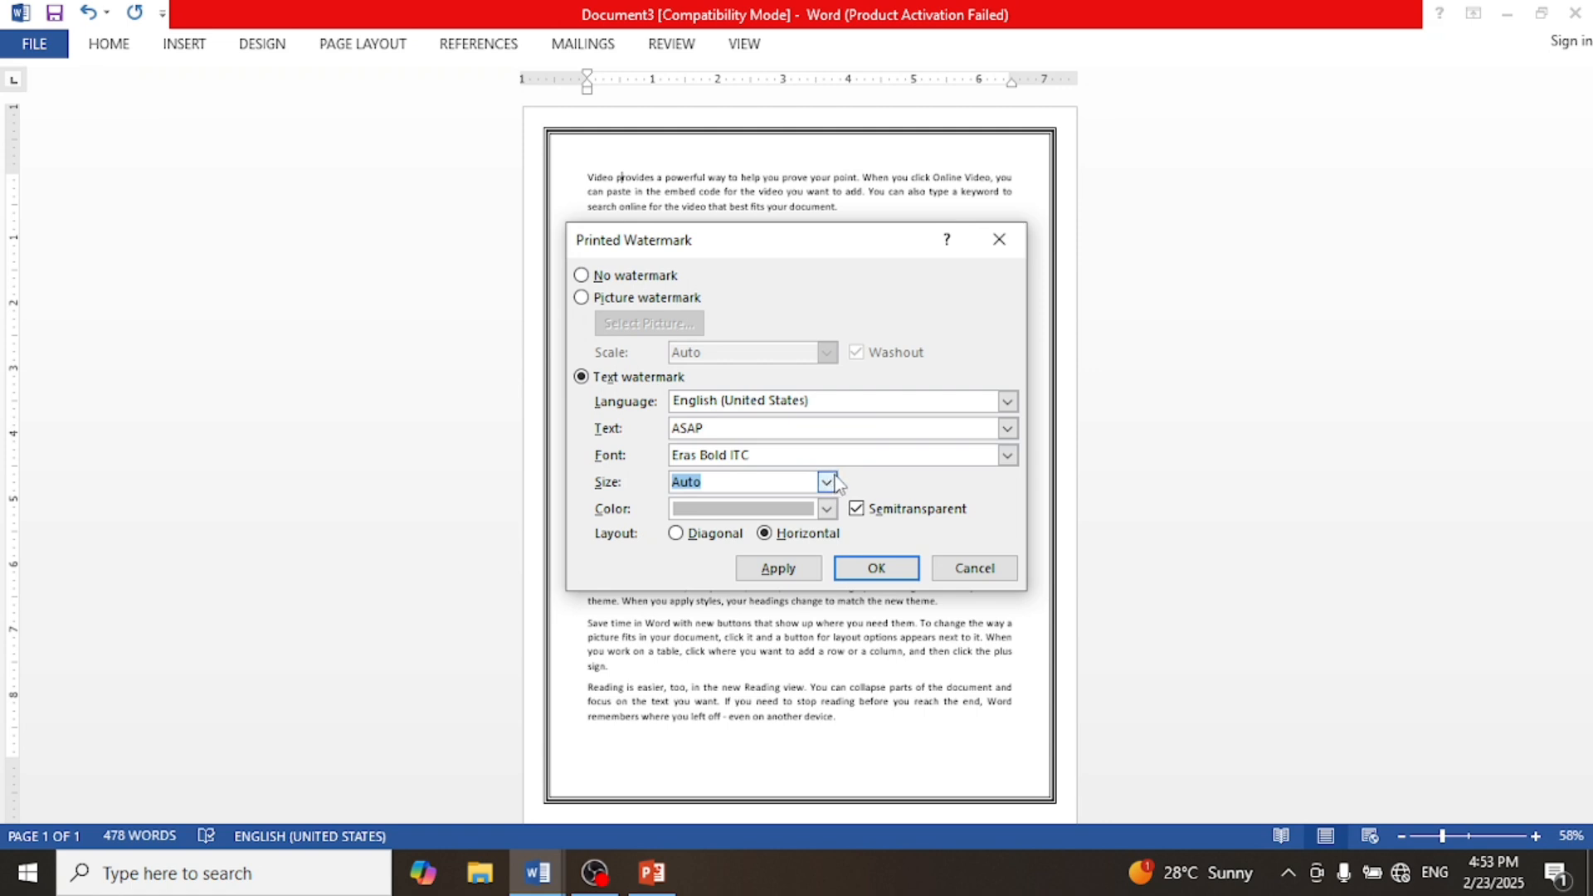
pyautogui.click(828, 482)
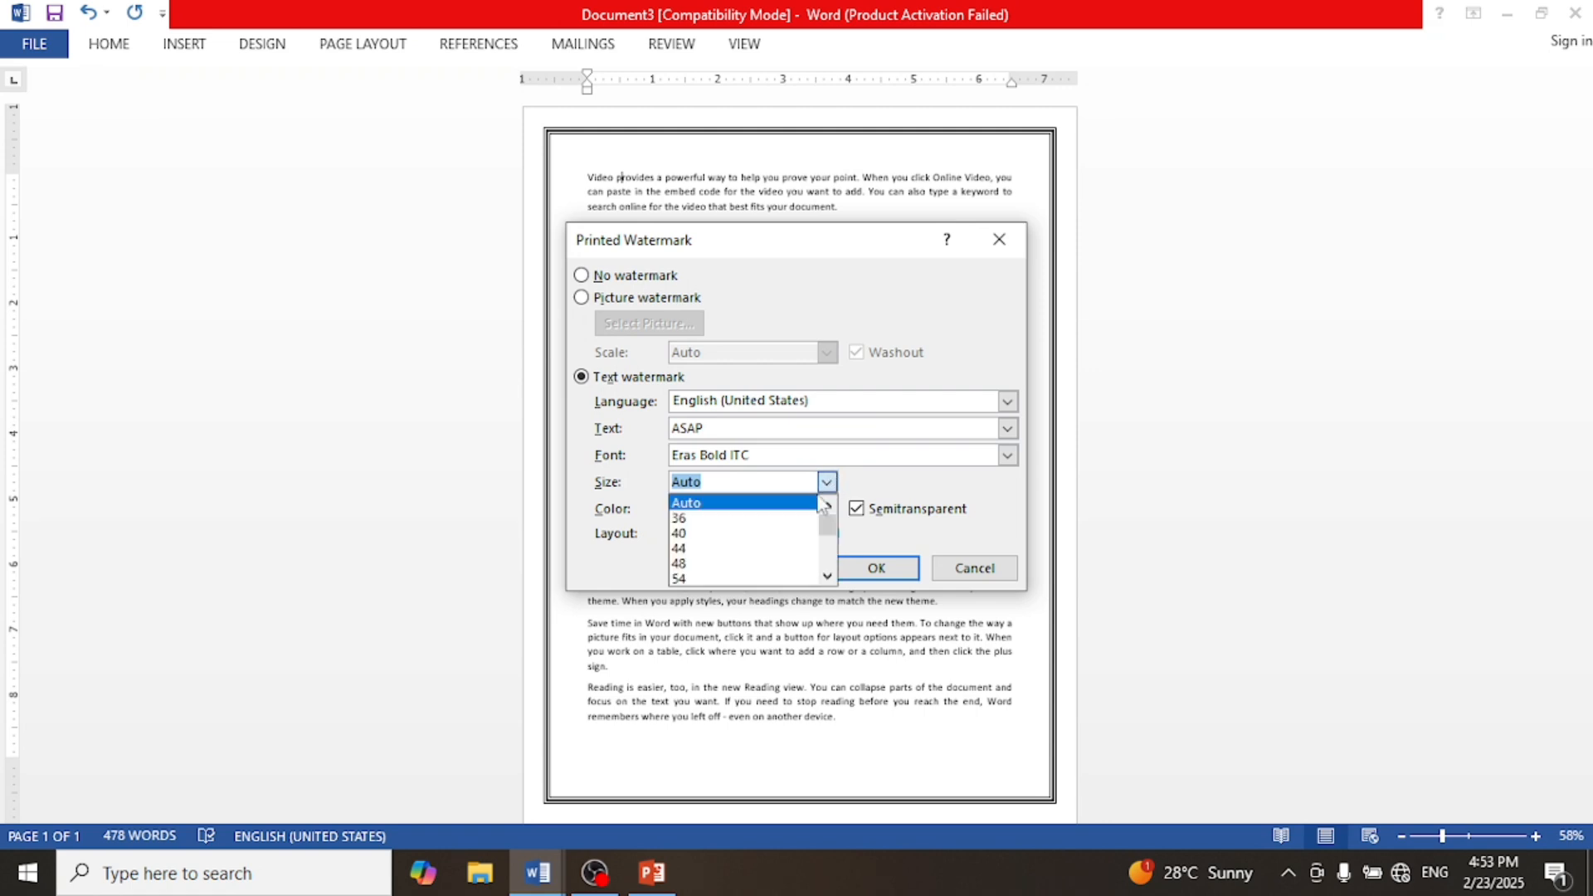
pyautogui.scroll(-3, 771, 543)
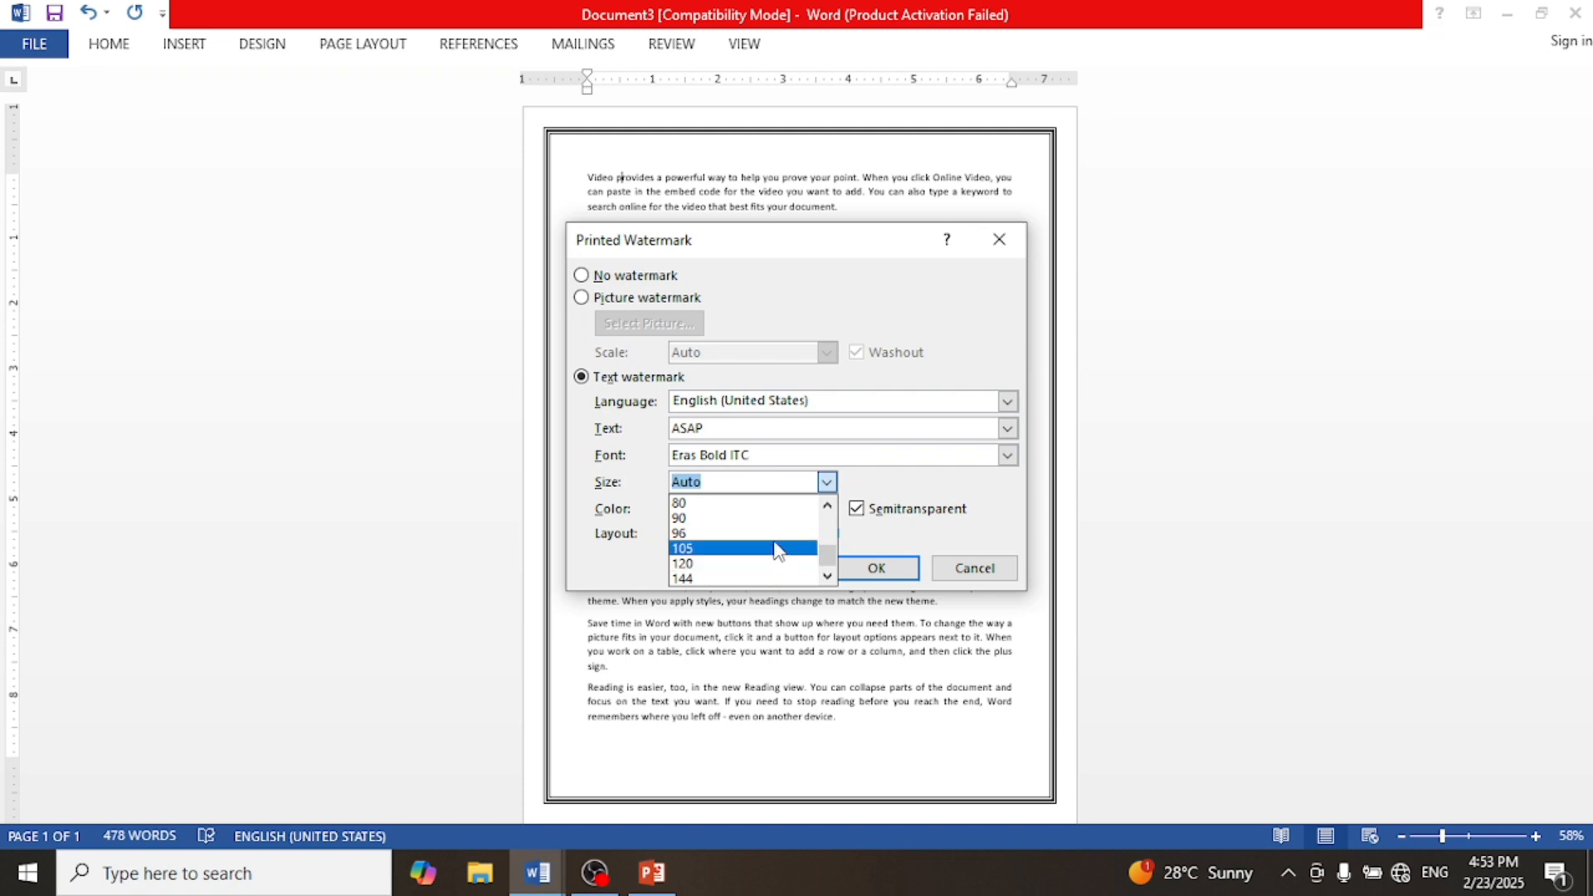
pyautogui.click(829, 484)
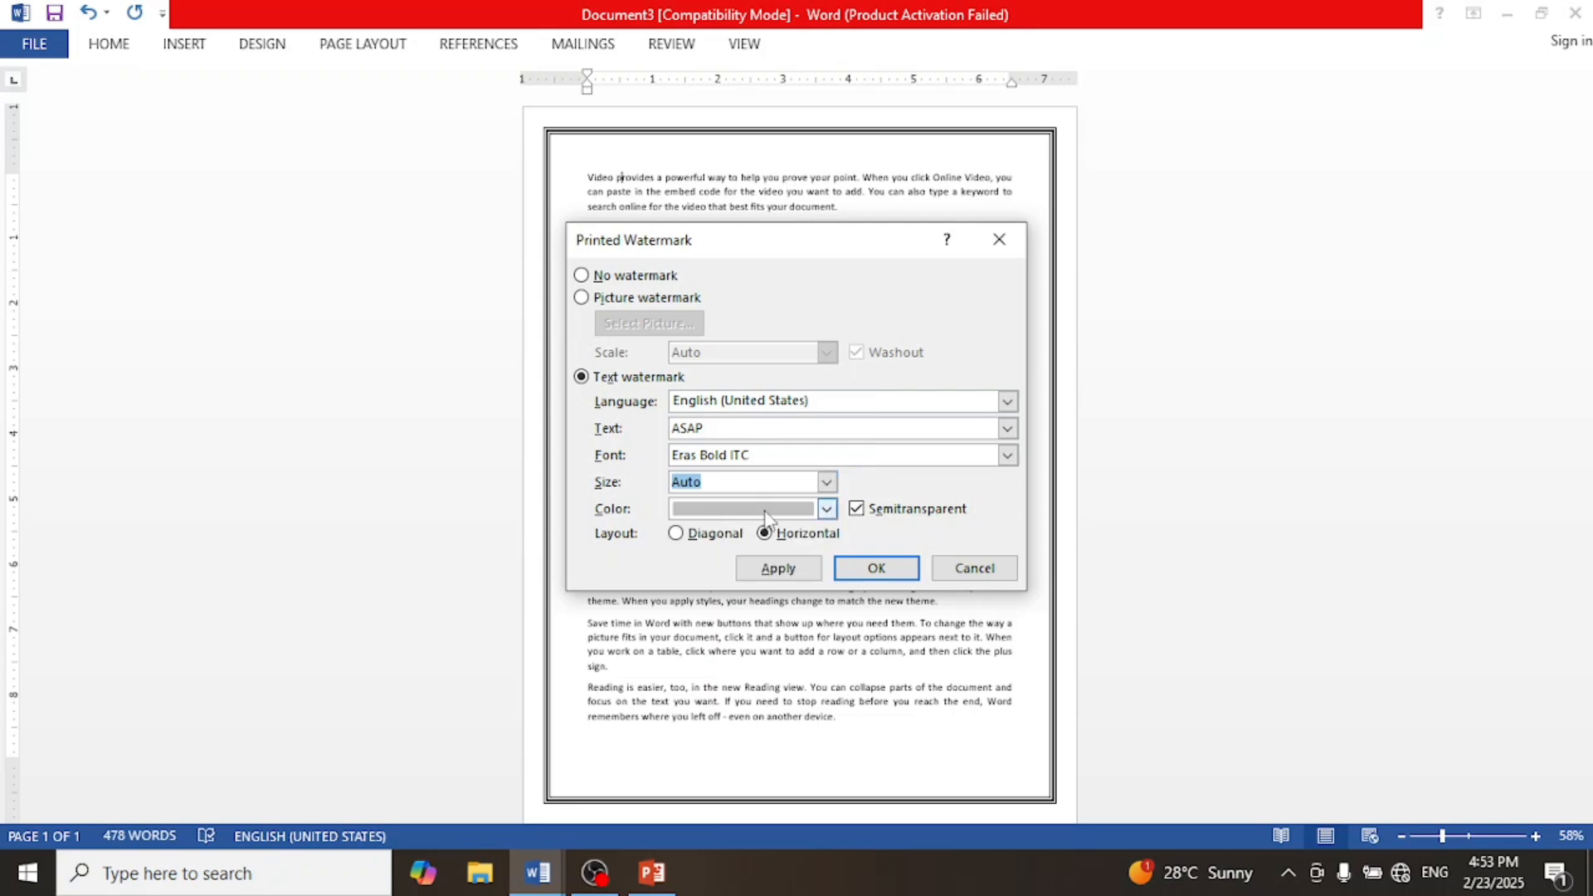
pyautogui.click(827, 509)
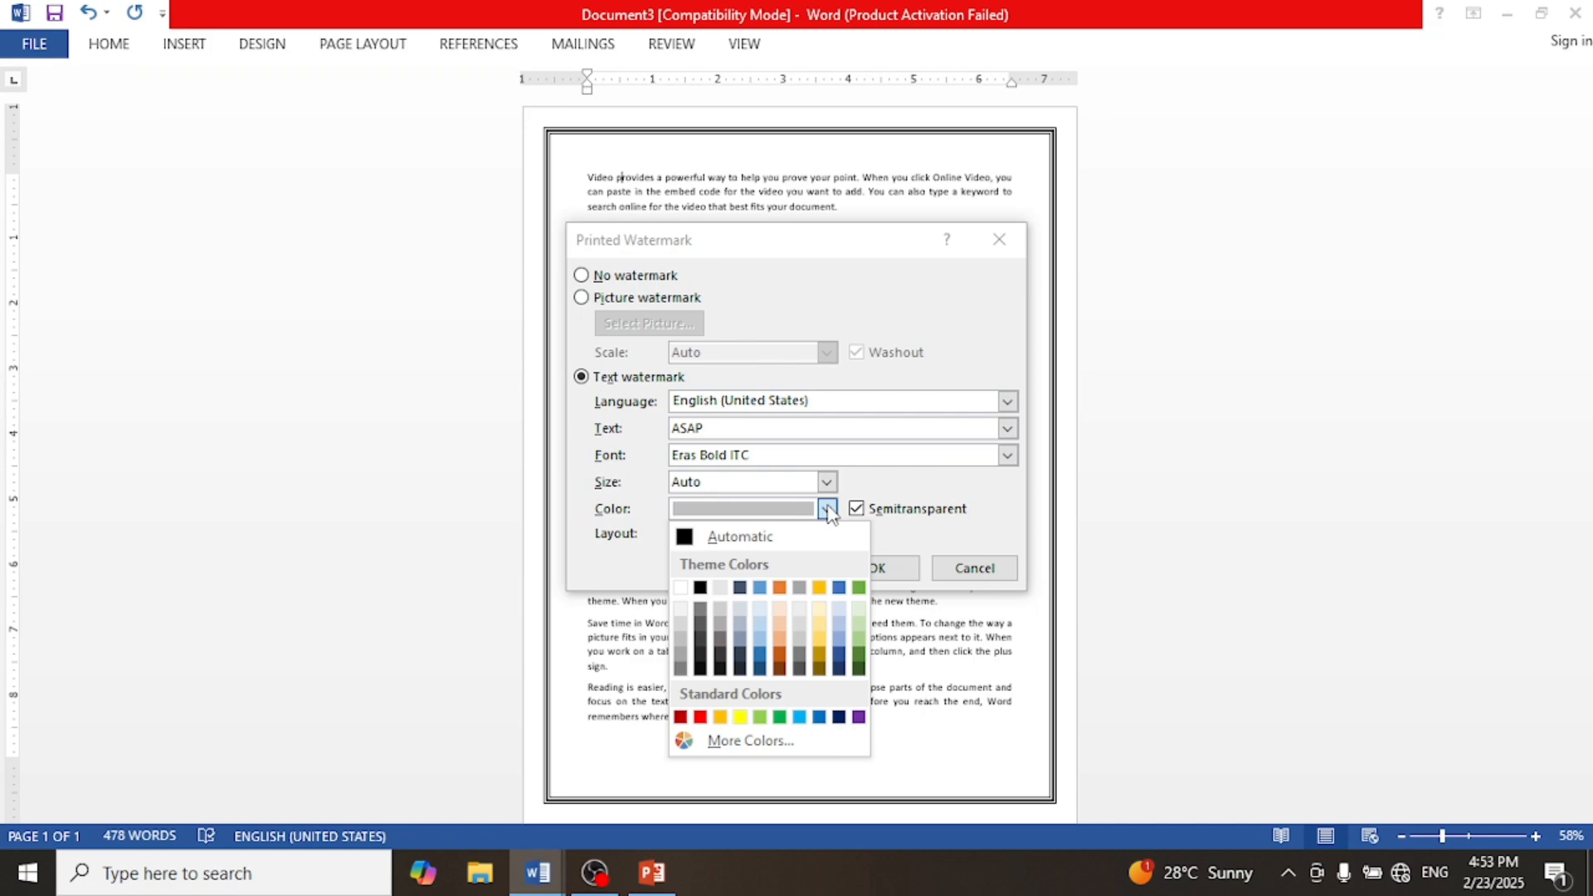
pyautogui.click(704, 719)
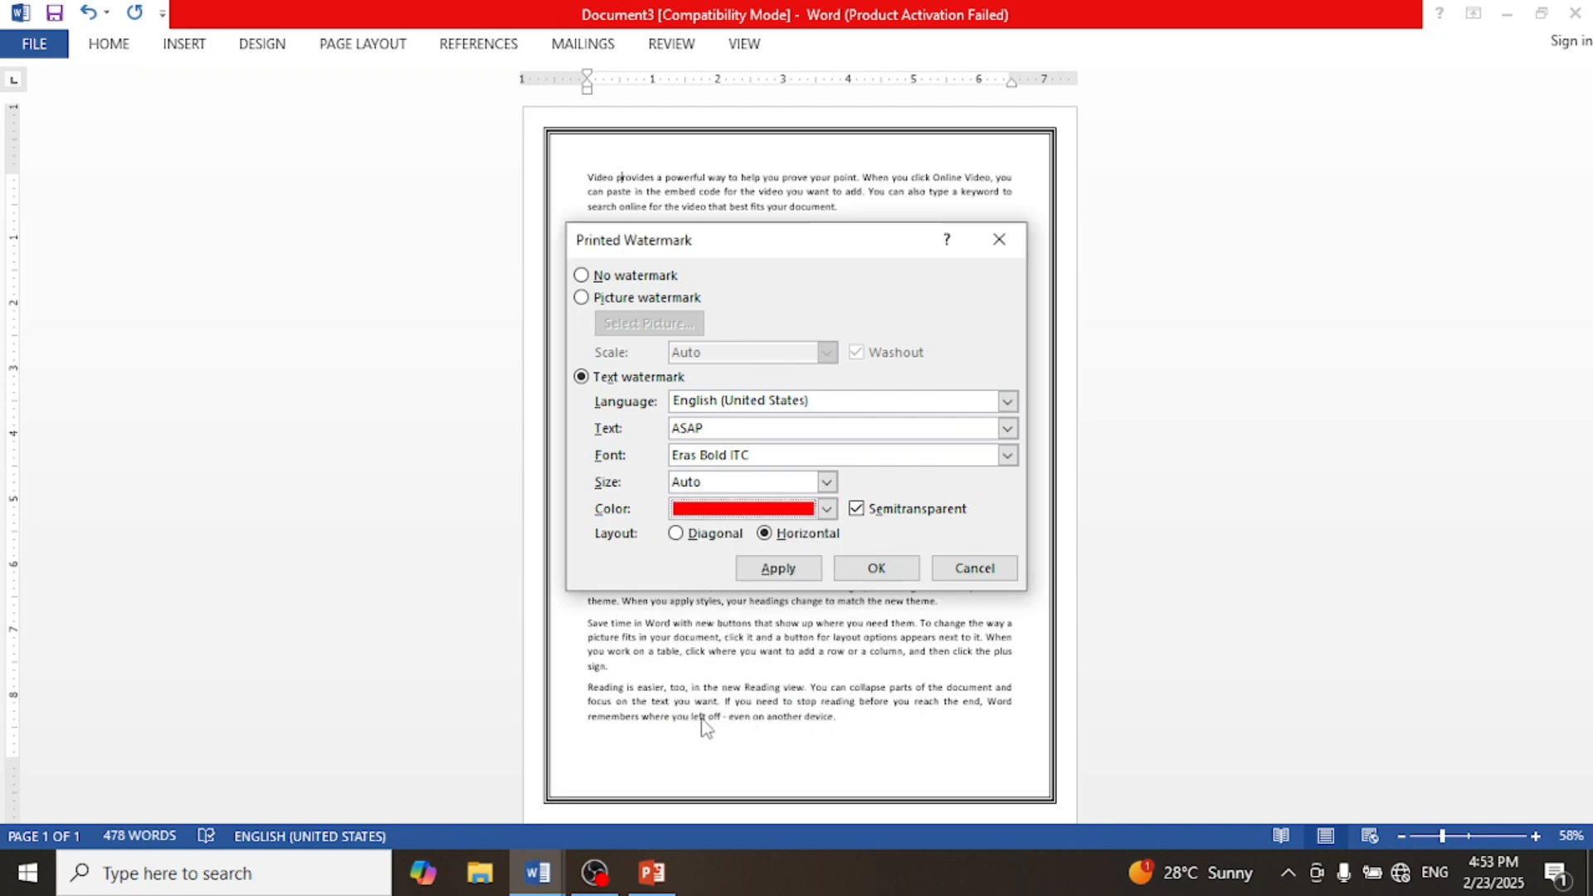
pyautogui.click(873, 586)
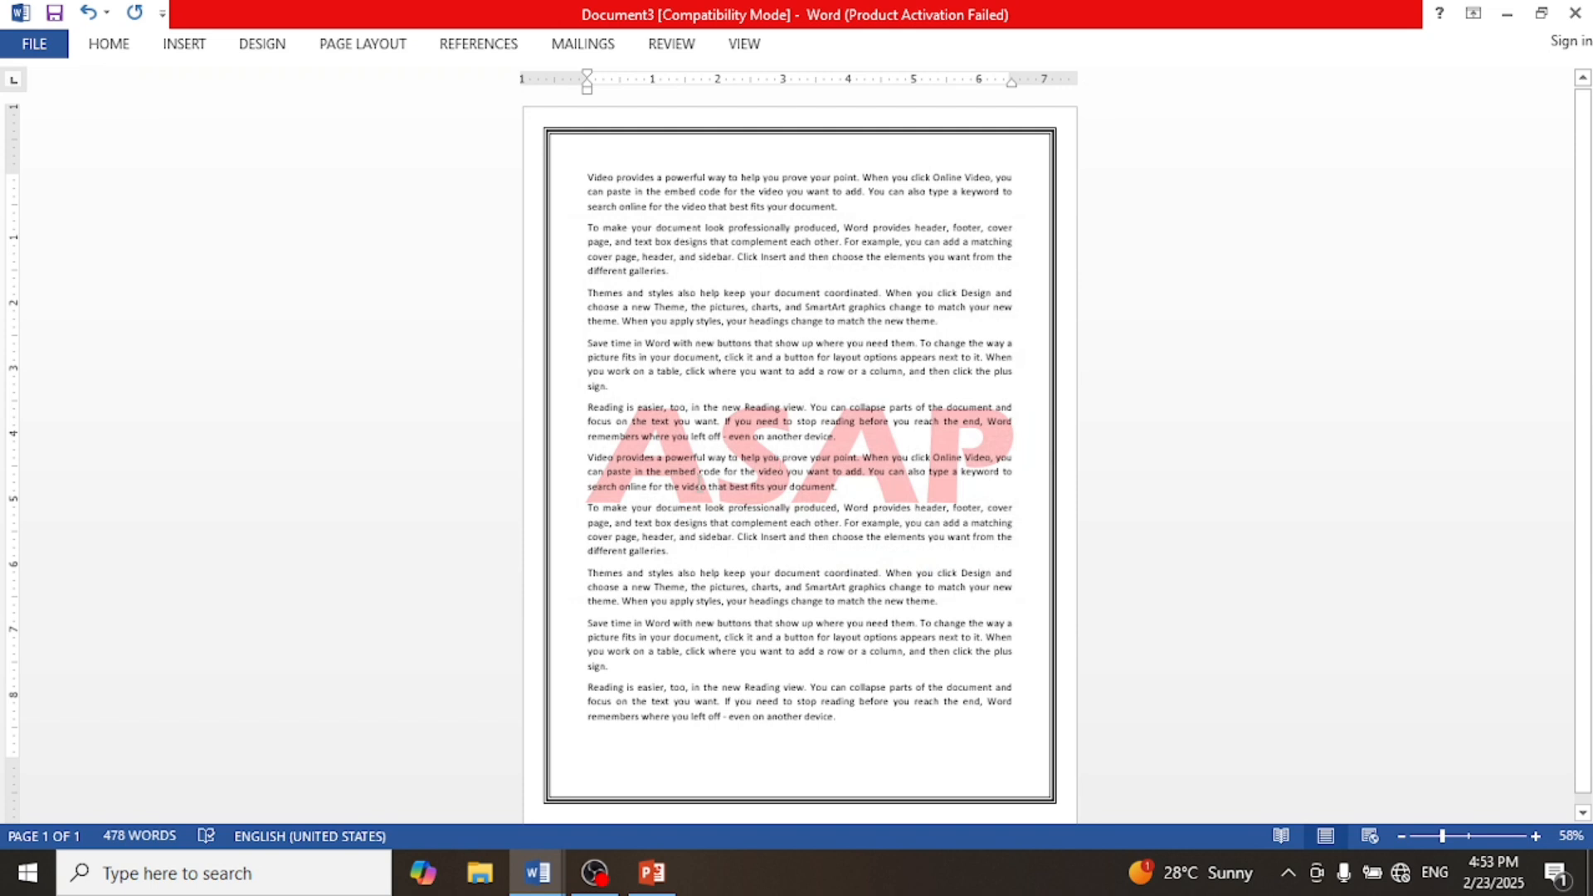
# Step: Reopen the custom watermark settings and change the text to COMPUTER LEARNING WITH CS
pyautogui.click(259, 46)
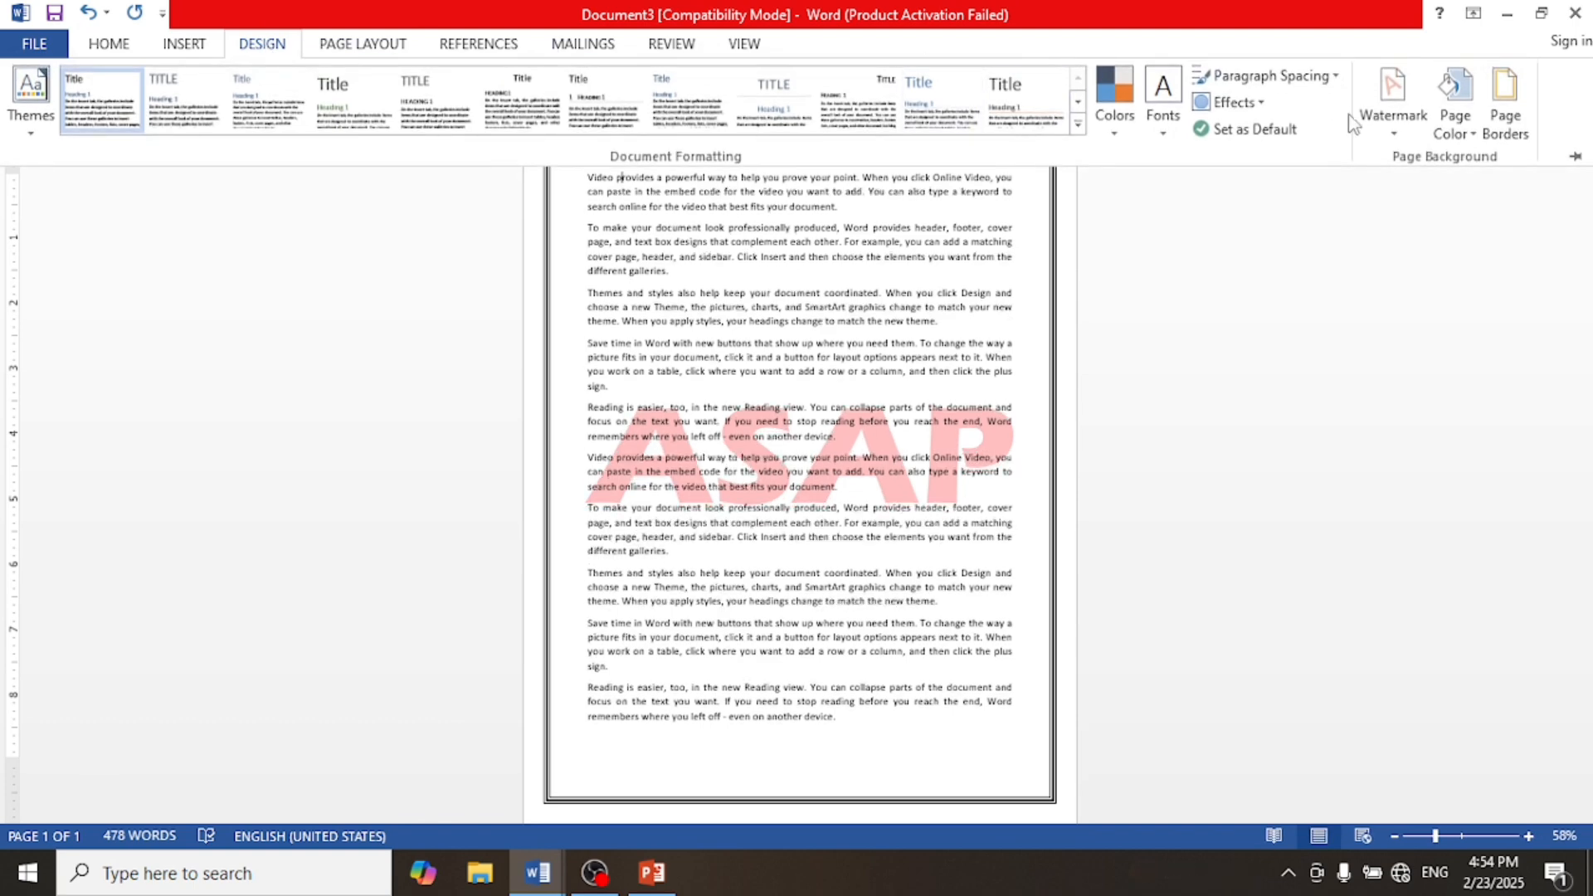
pyautogui.click(1393, 108)
pyautogui.click(1162, 622)
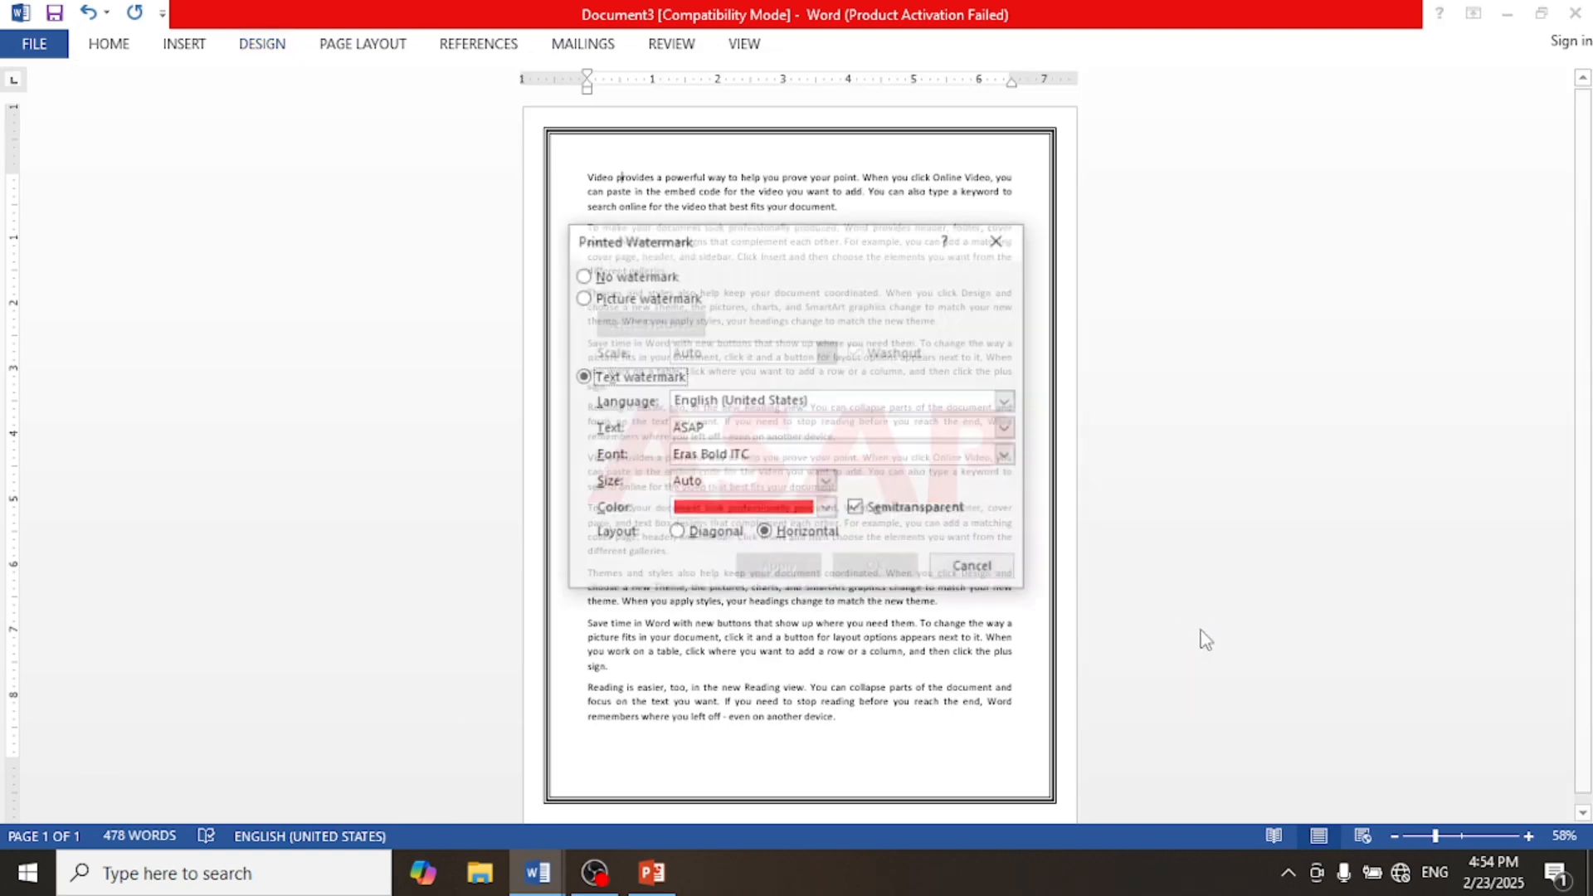
pyautogui.click(764, 454)
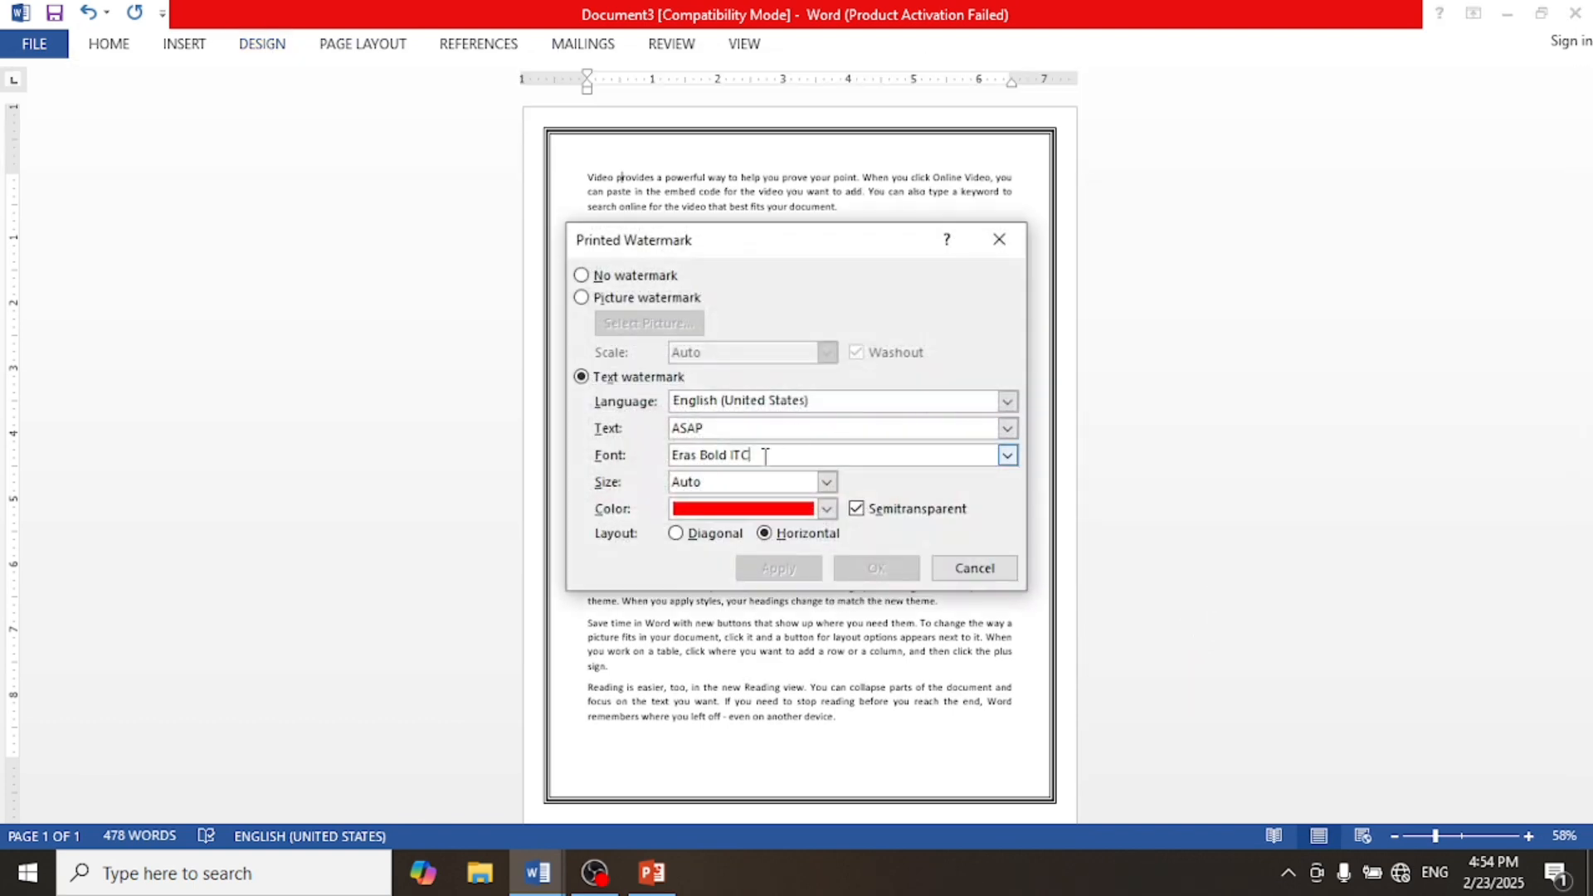
pyautogui.doubleClick(727, 429)
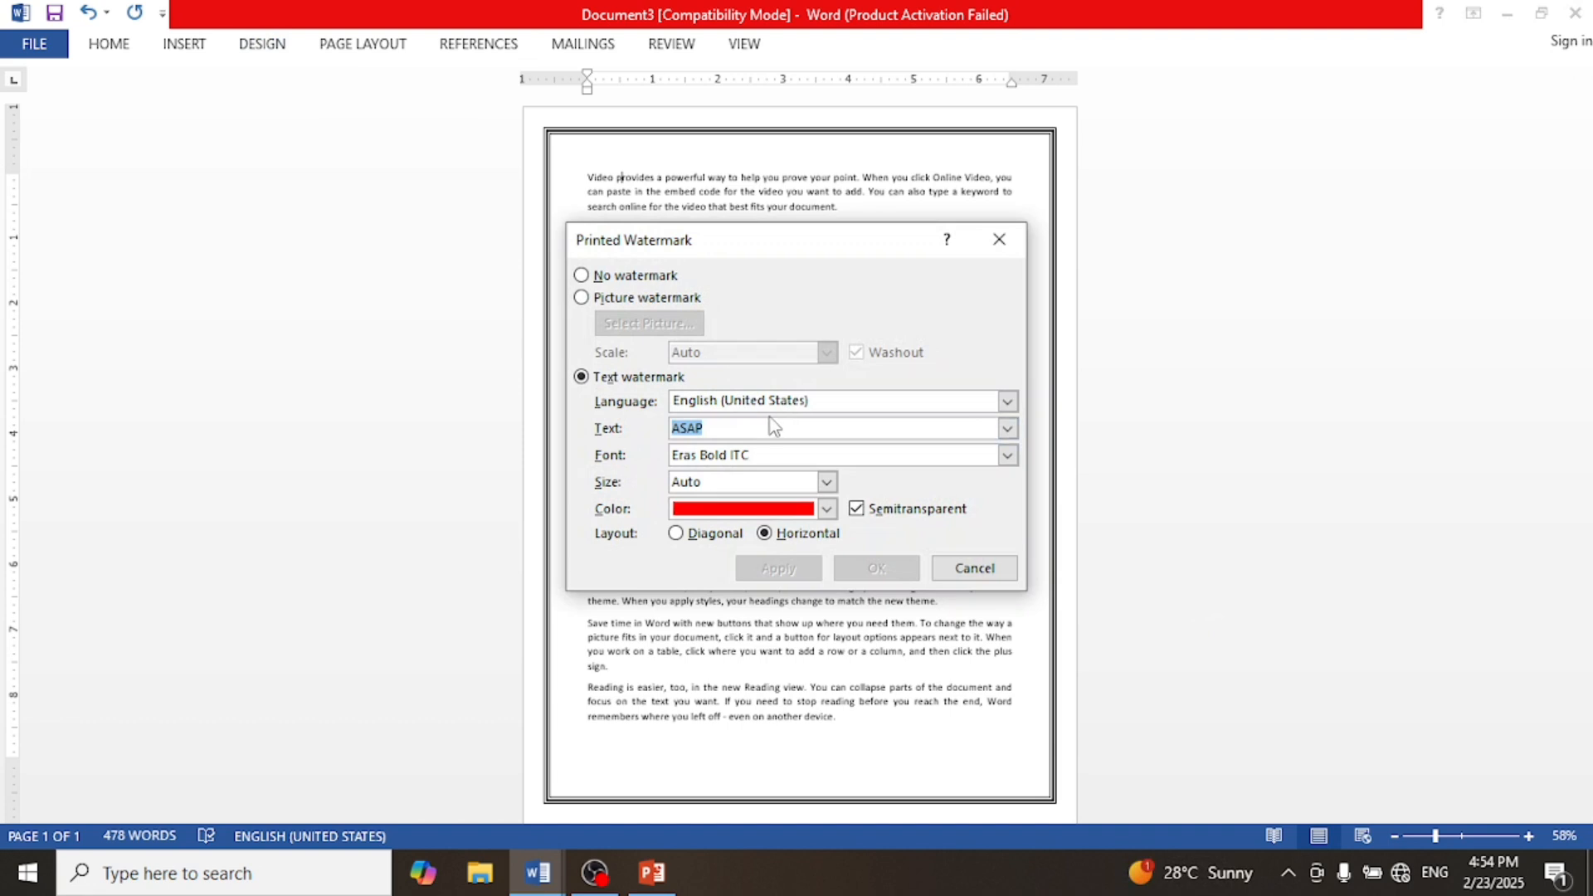
pyautogui.write('COM')
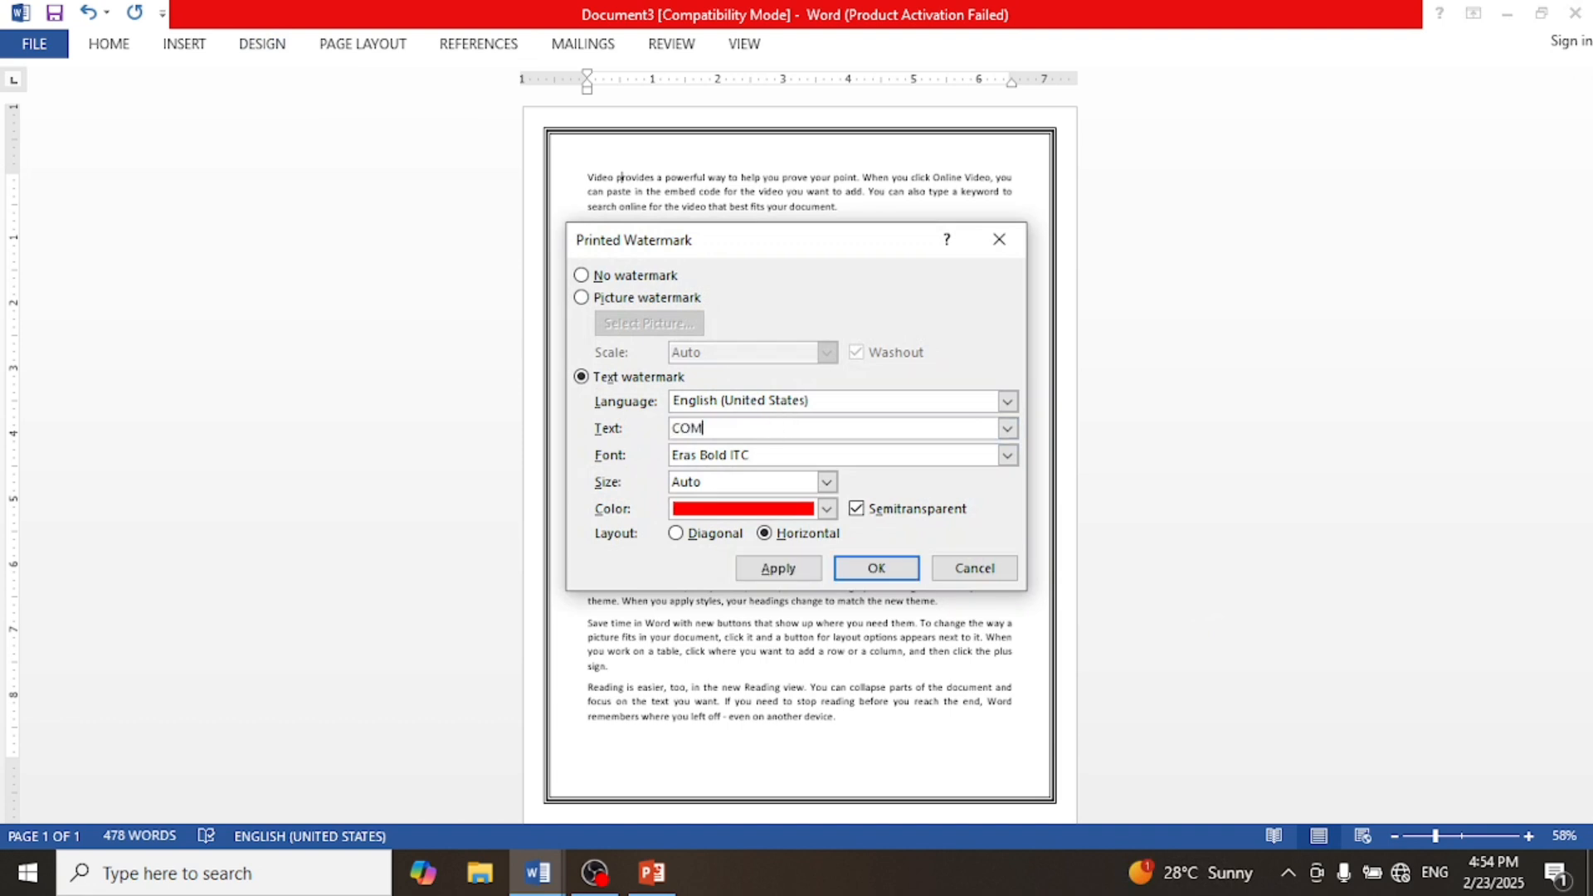
pyautogui.write('PUTER LEARNING WITH CS')
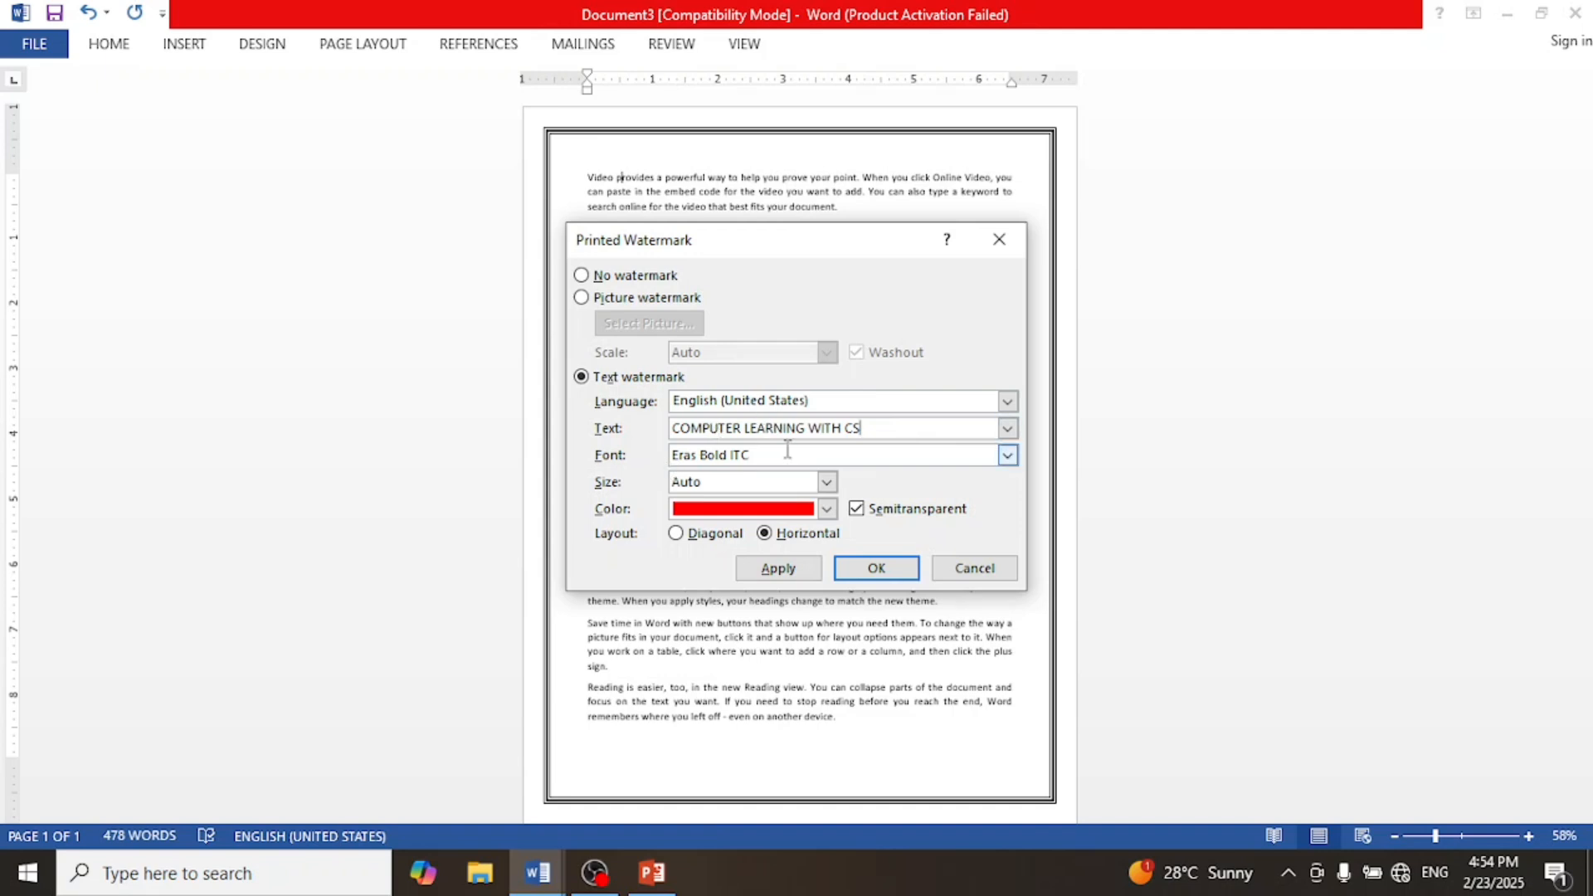
pyautogui.click(857, 572)
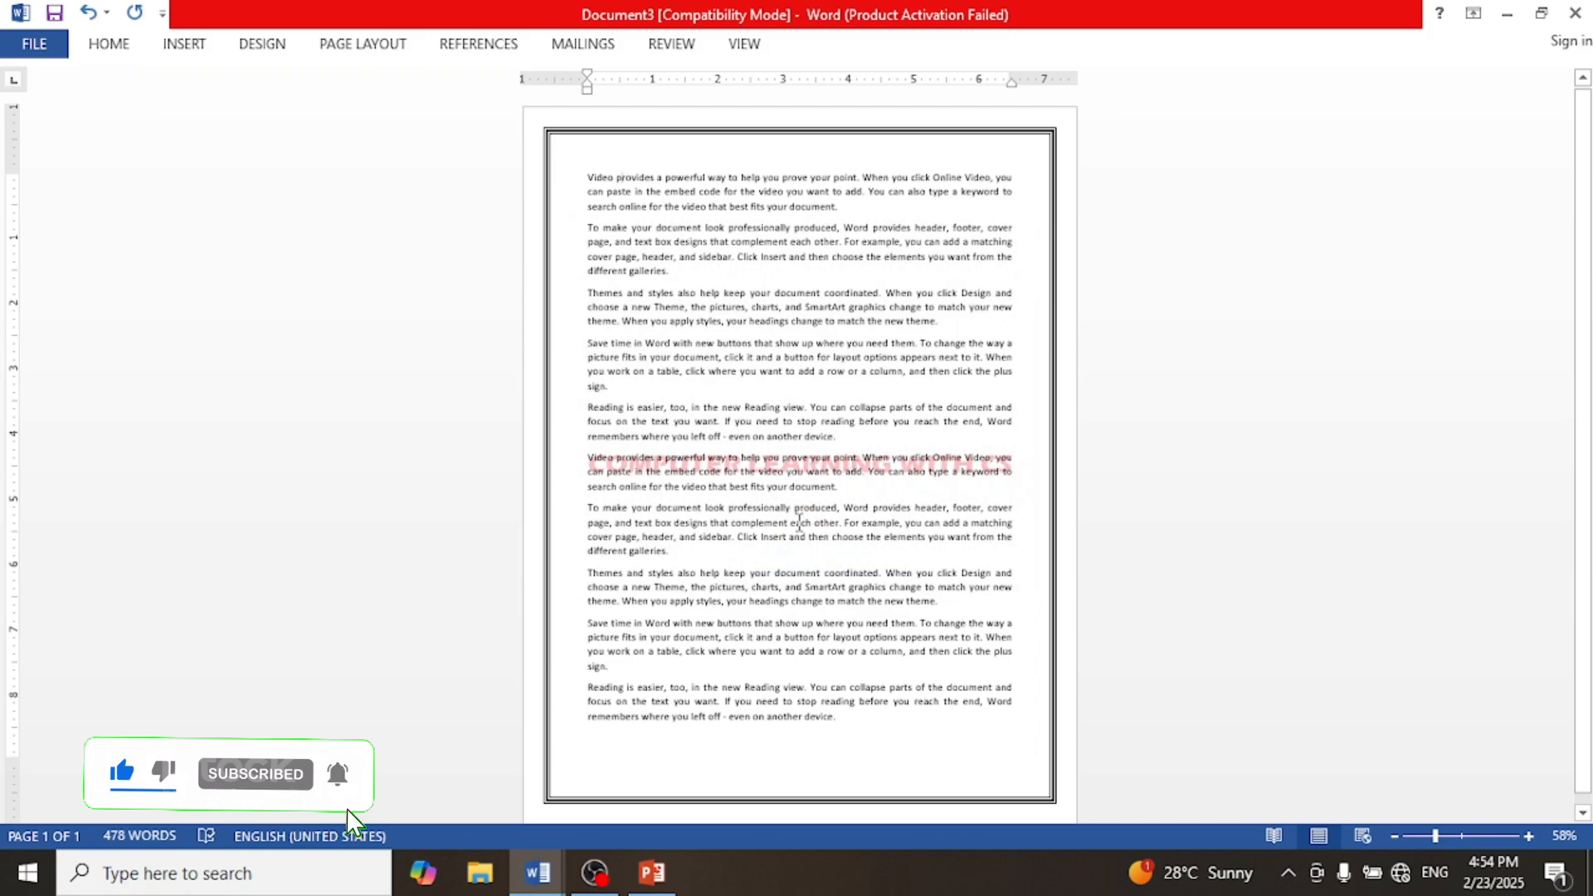
# Step: Remove the watermark from the document
pyautogui.scroll(3, 806, 518)
pyautogui.scroll(3, 807, 516)
pyautogui.scroll(-2, 809, 516)
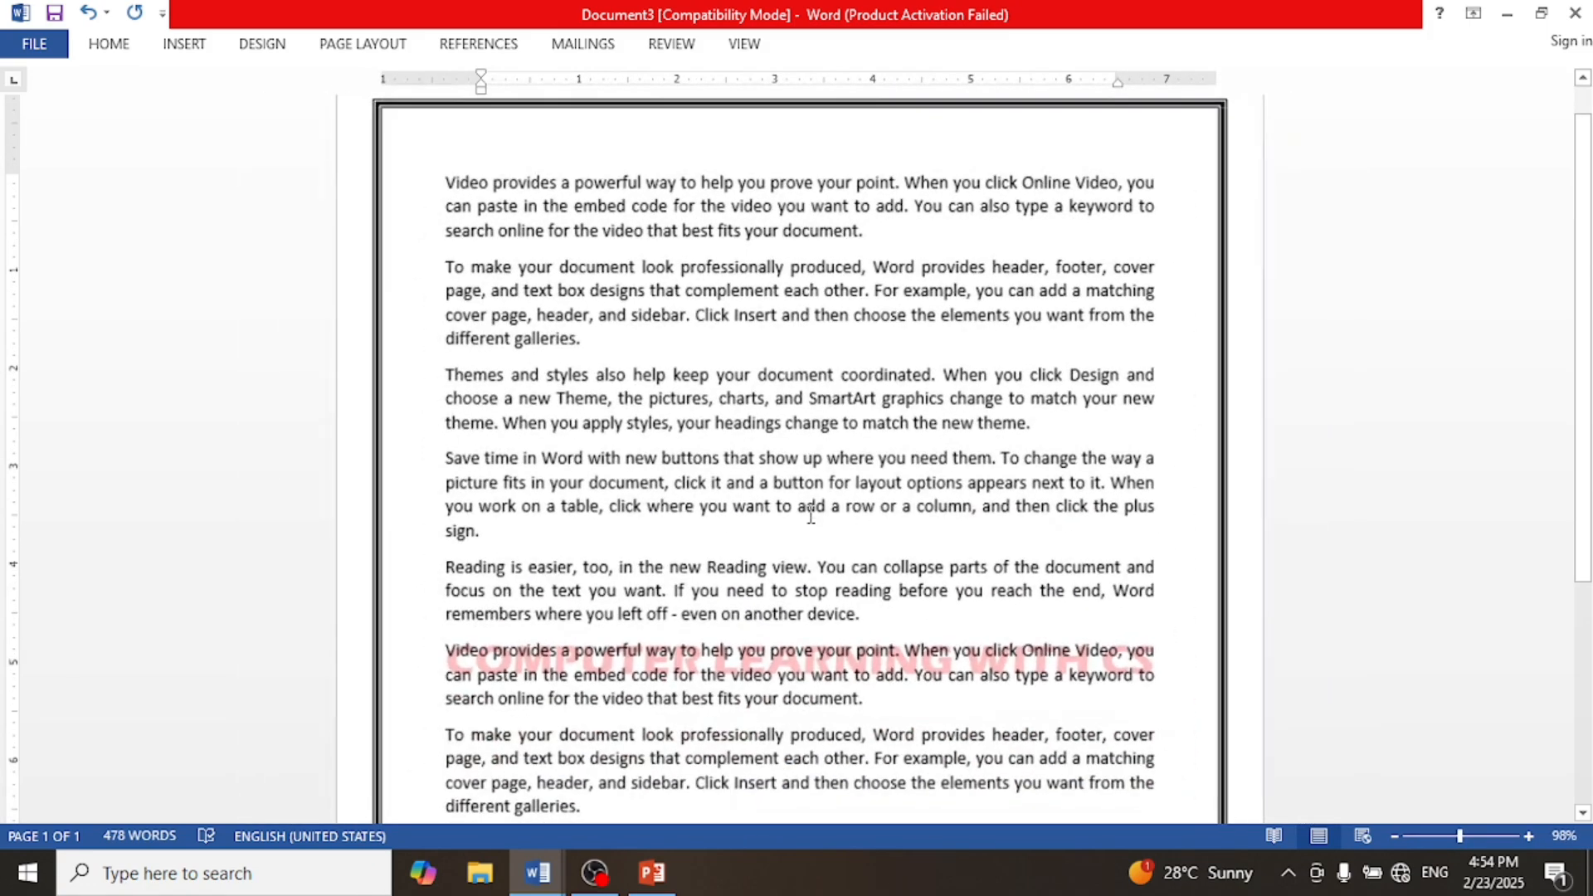
pyautogui.scroll(-2, 792, 663)
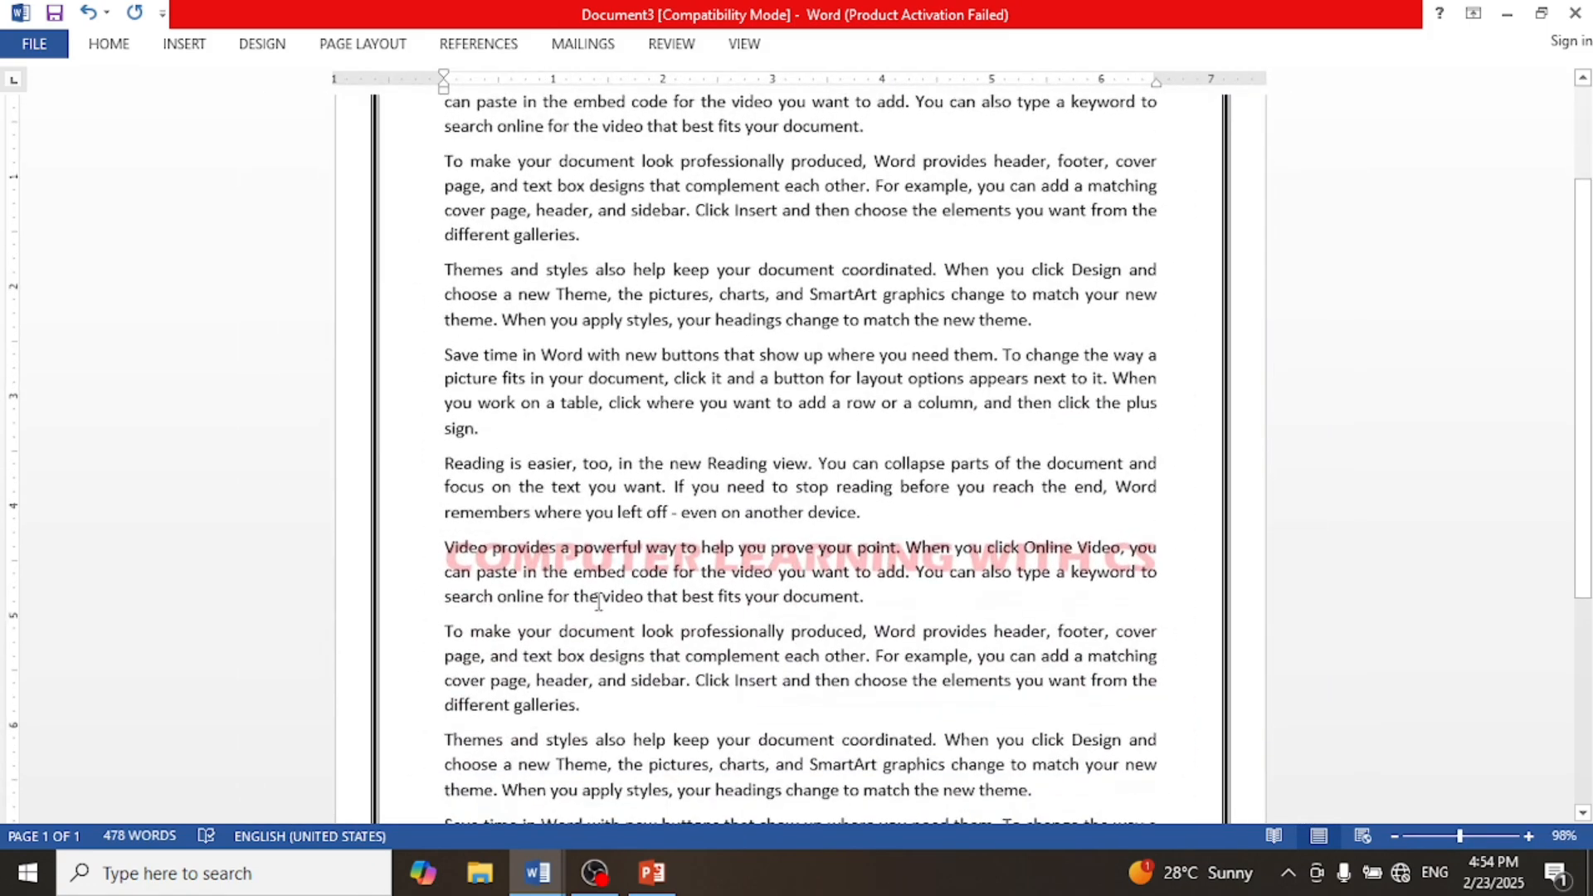
pyautogui.scroll(-2, 760, 543)
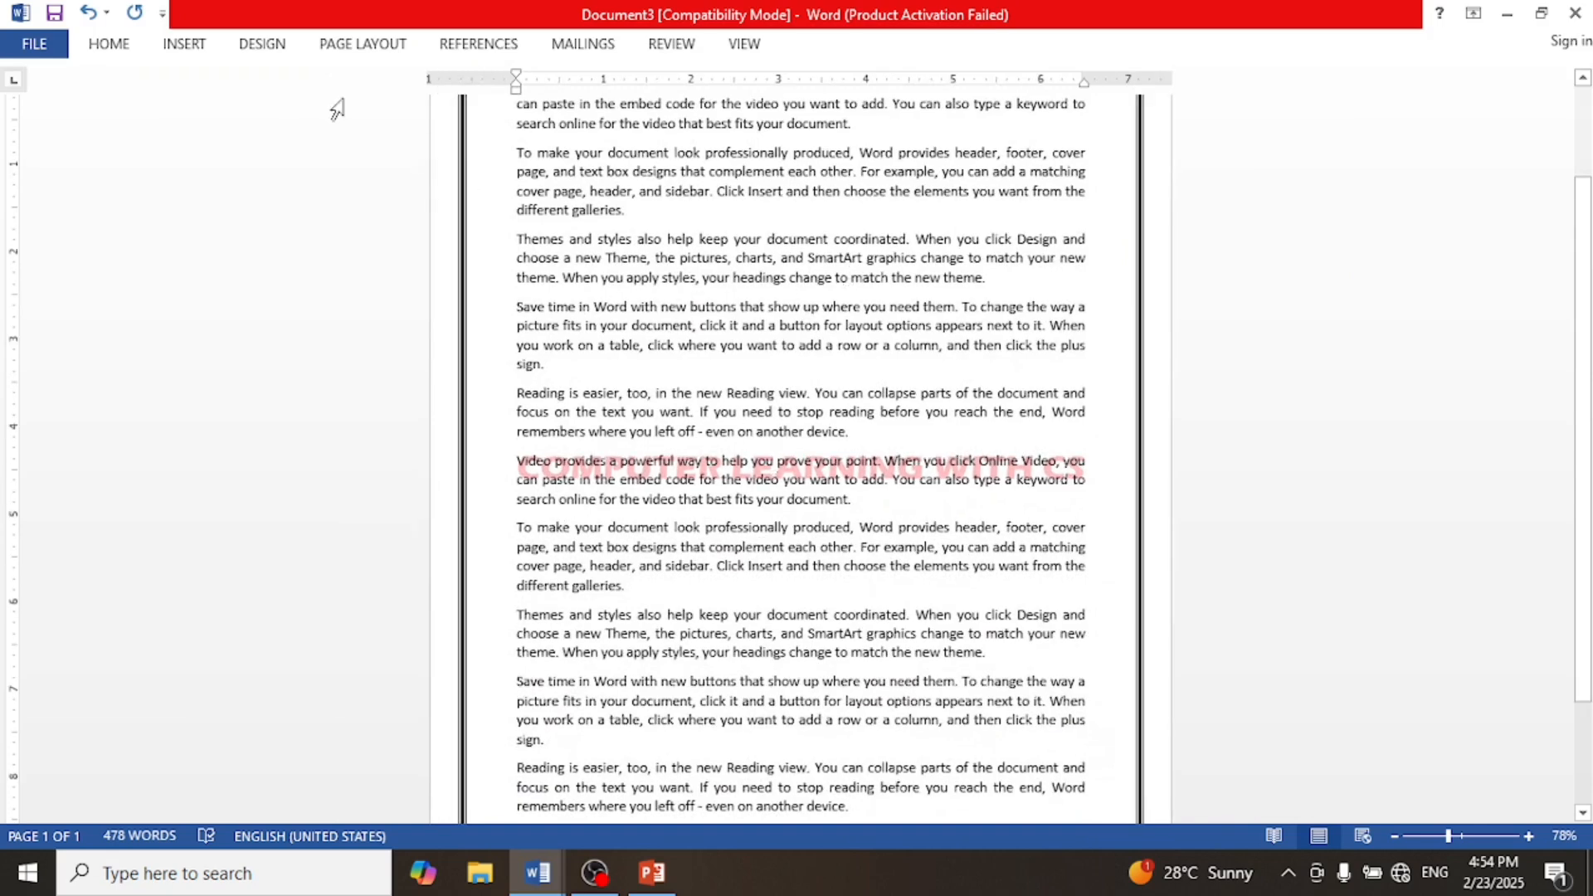
pyautogui.click(274, 45)
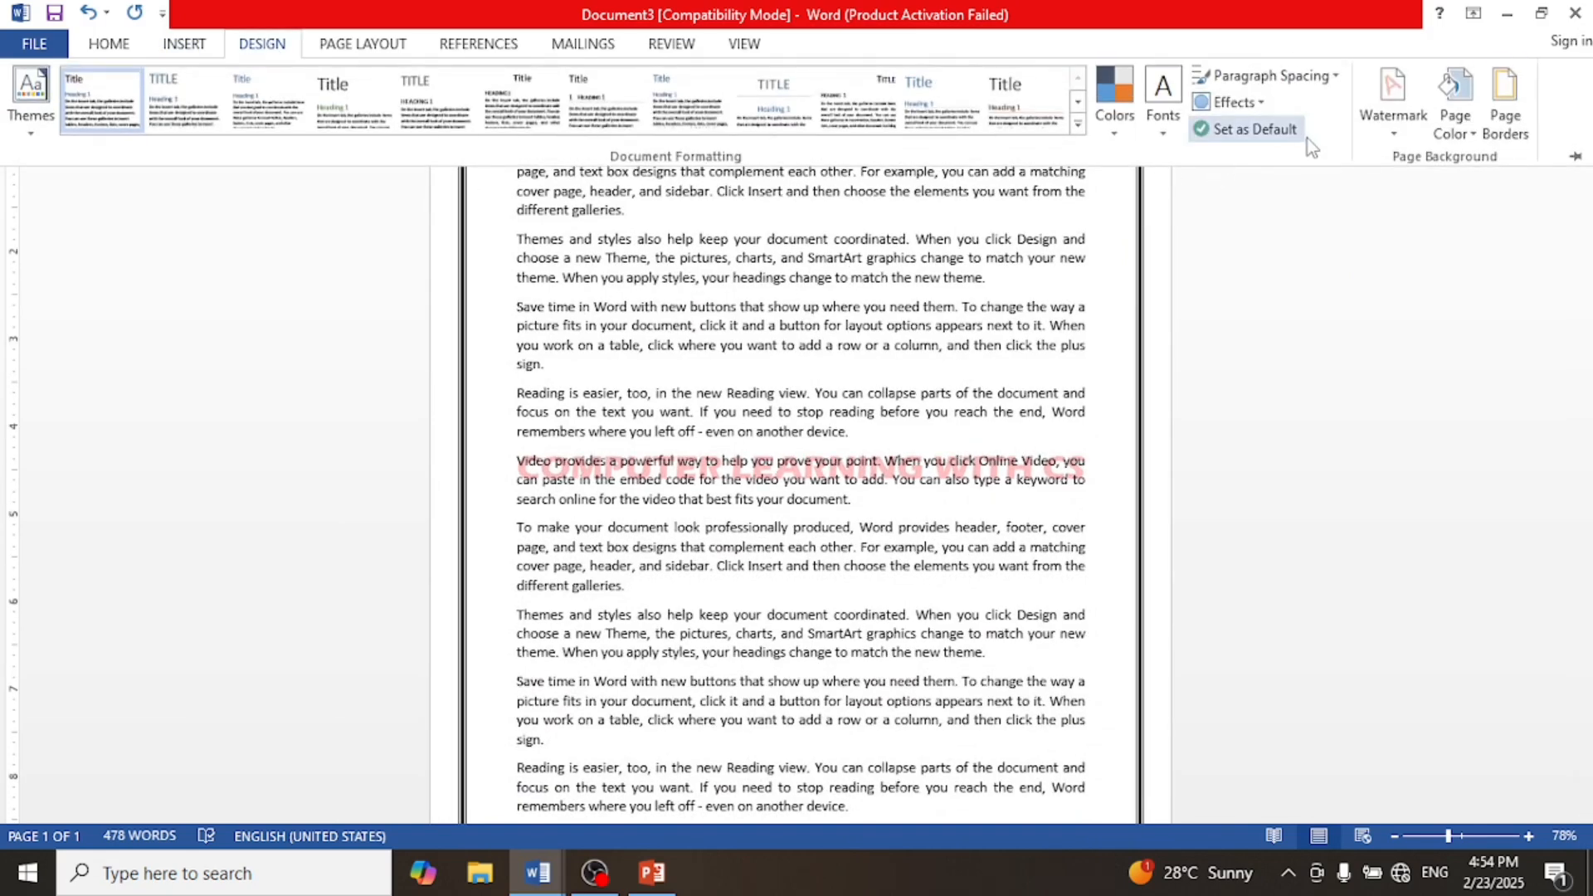
pyautogui.click(1380, 133)
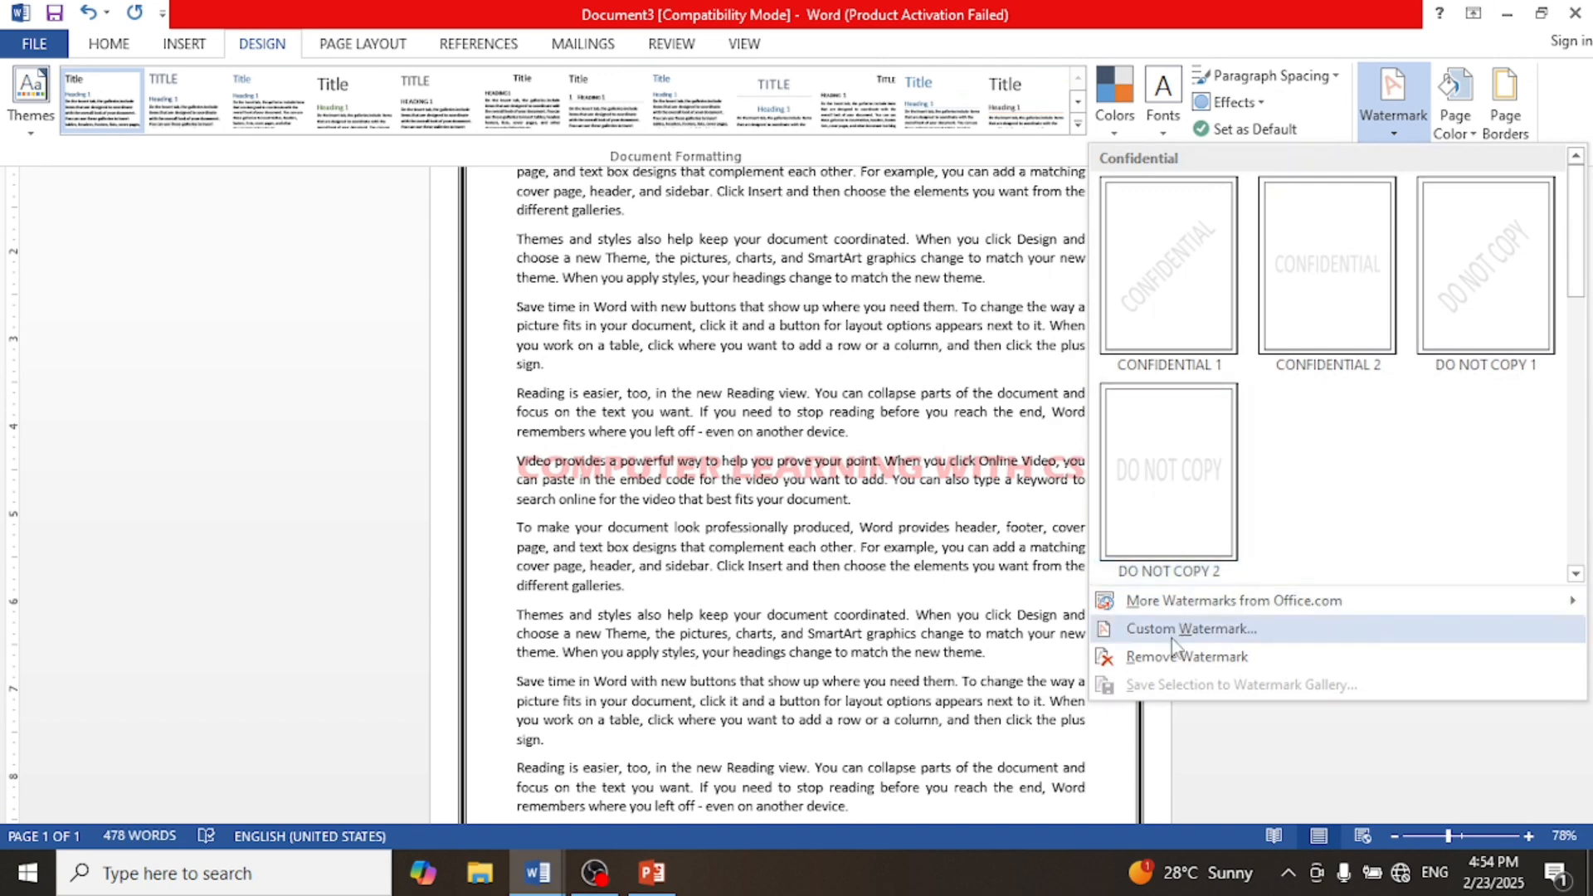
pyautogui.click(1187, 657)
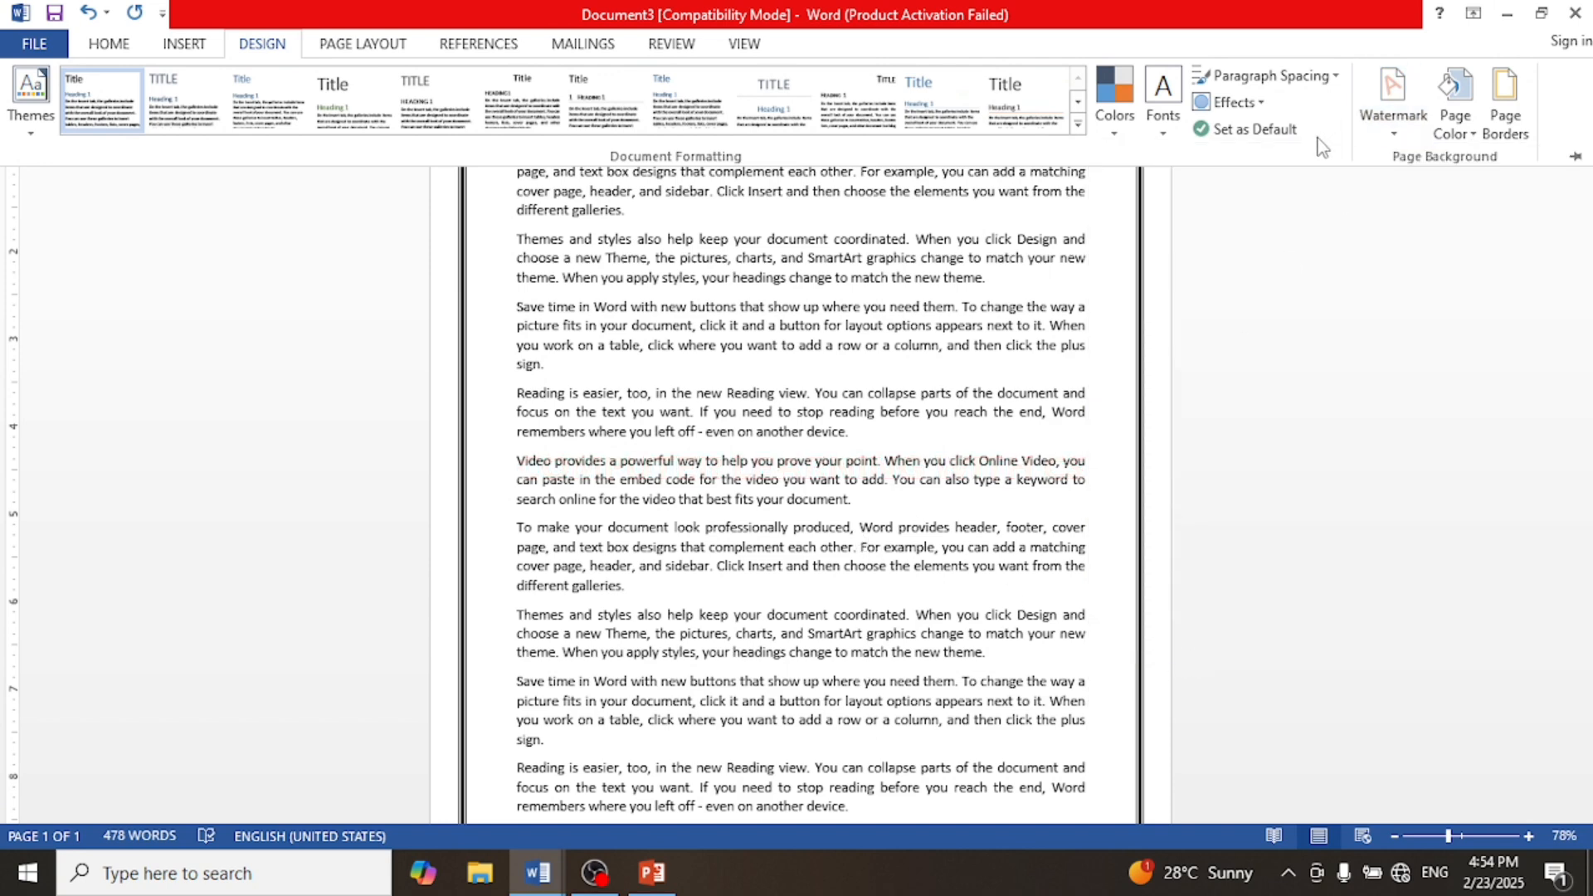
# Step: Create a new diagonal text watermark reading COMPUTER LEARNING WITH CS
pyautogui.click(1392, 137)
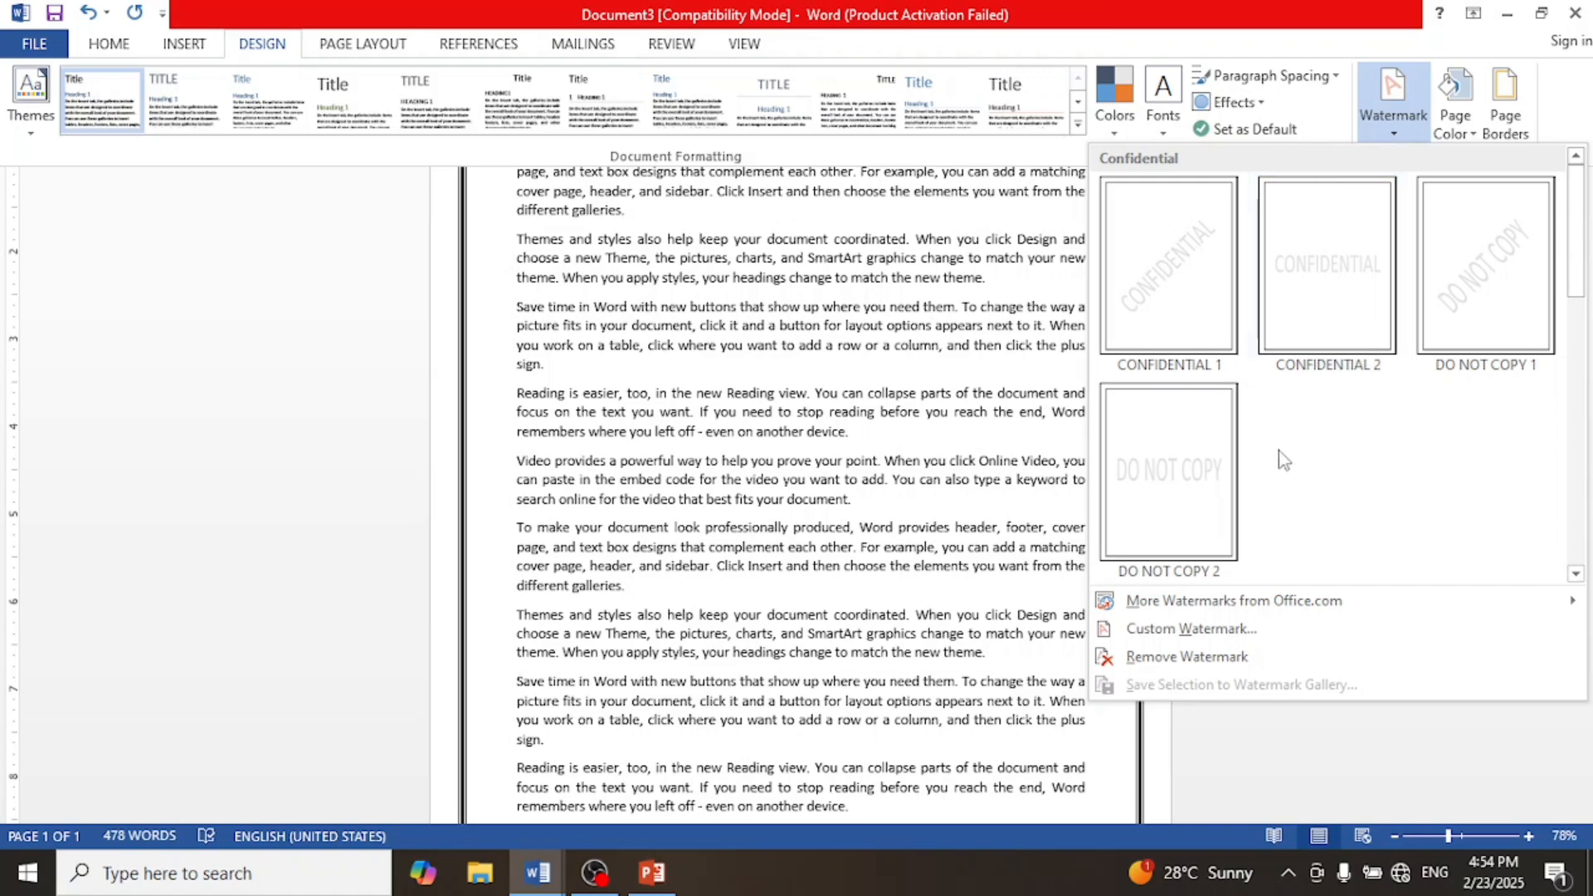
pyautogui.click(1228, 630)
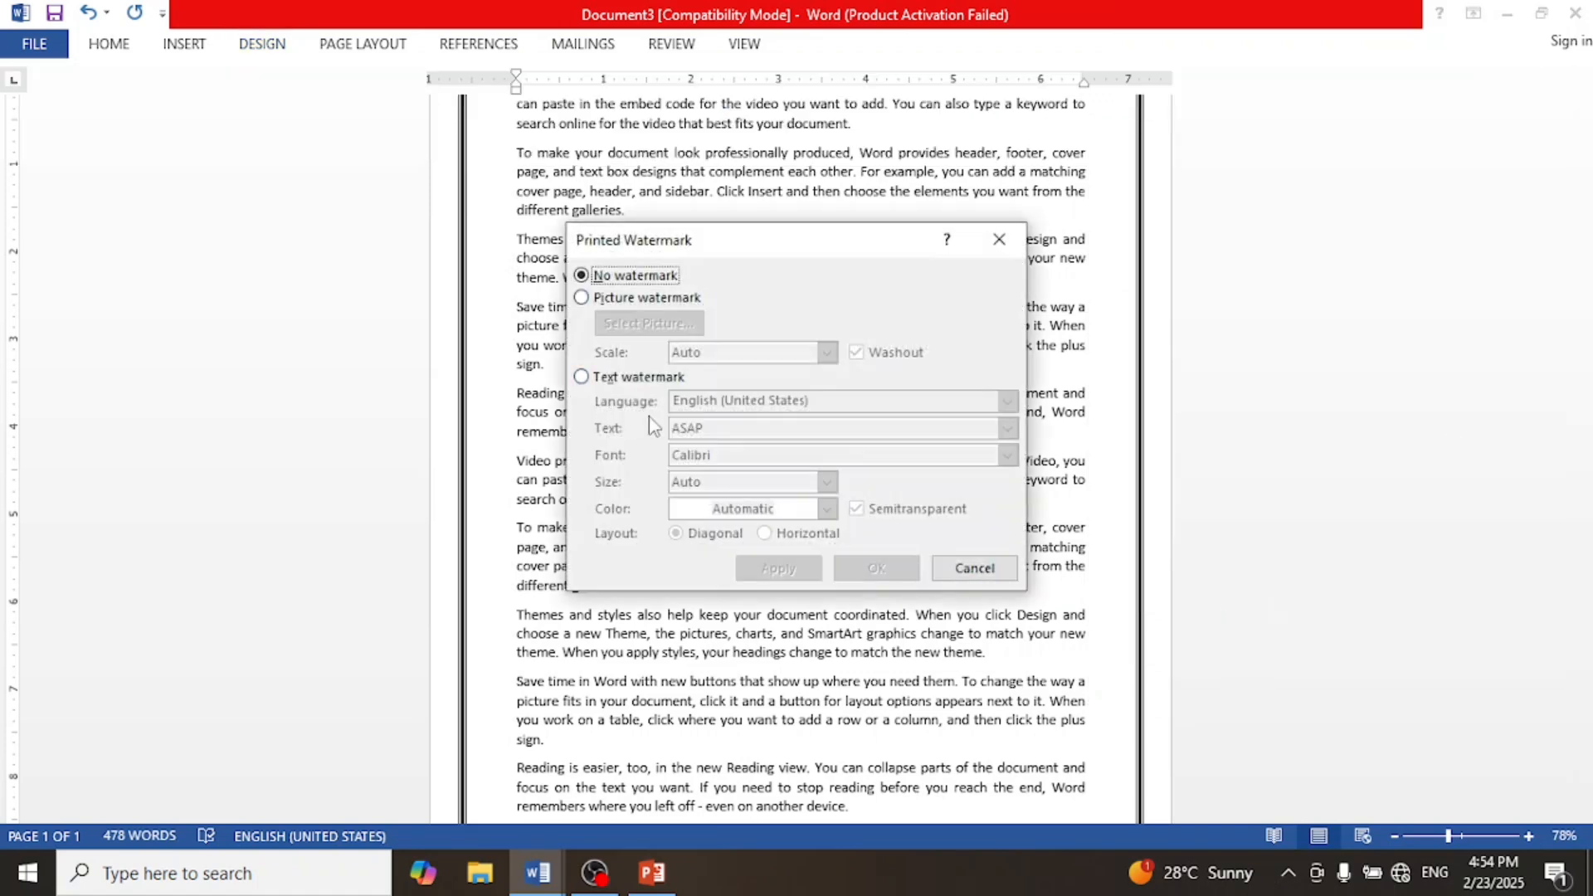
pyautogui.click(631, 382)
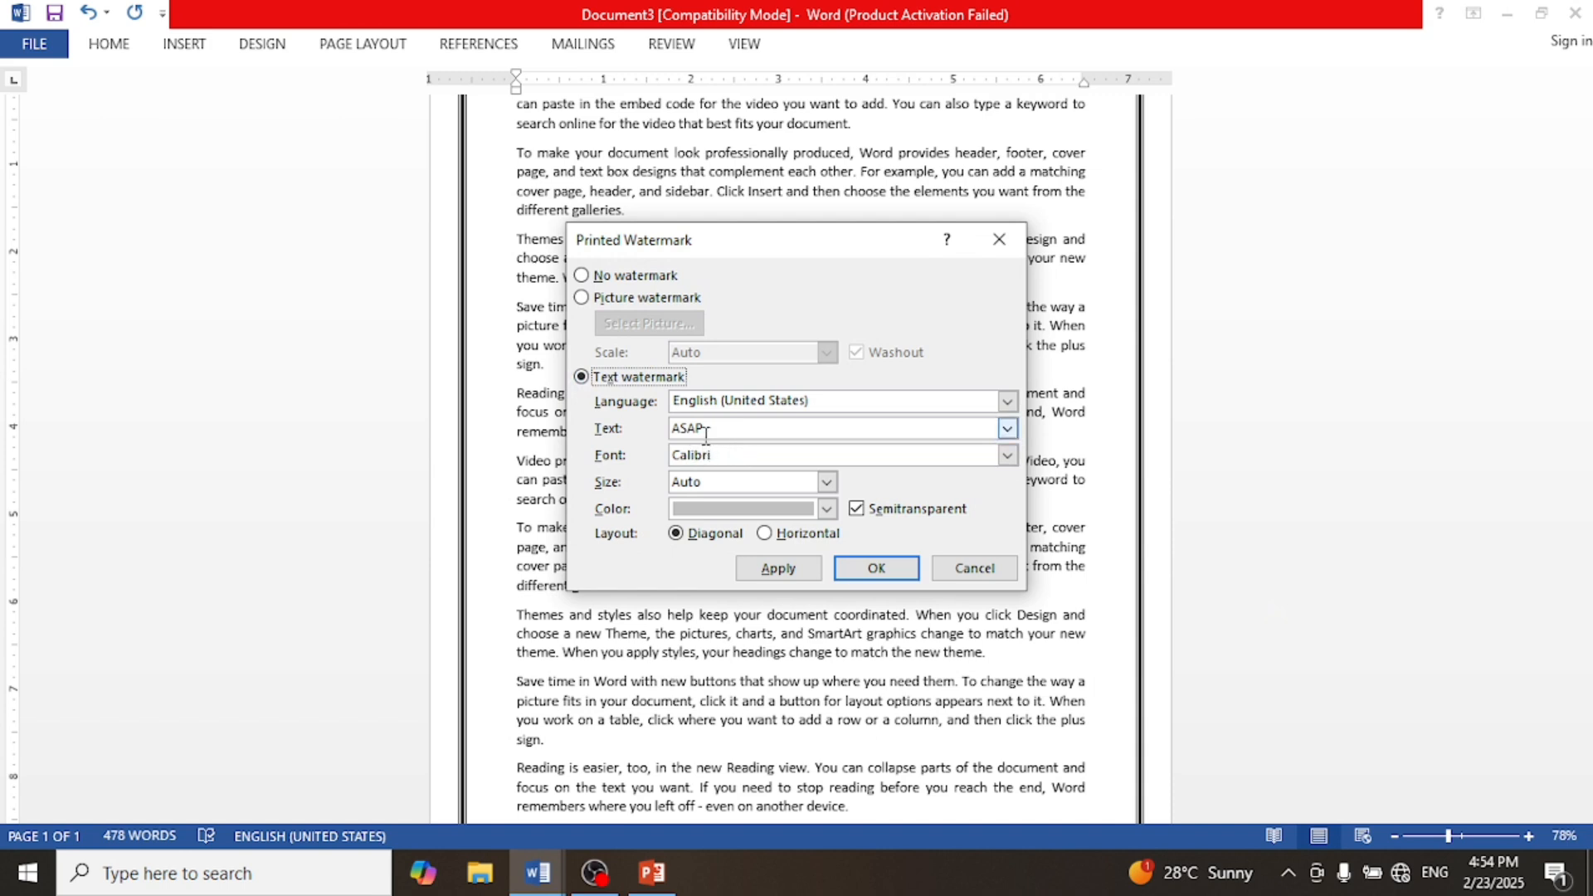
pyautogui.click(643, 426)
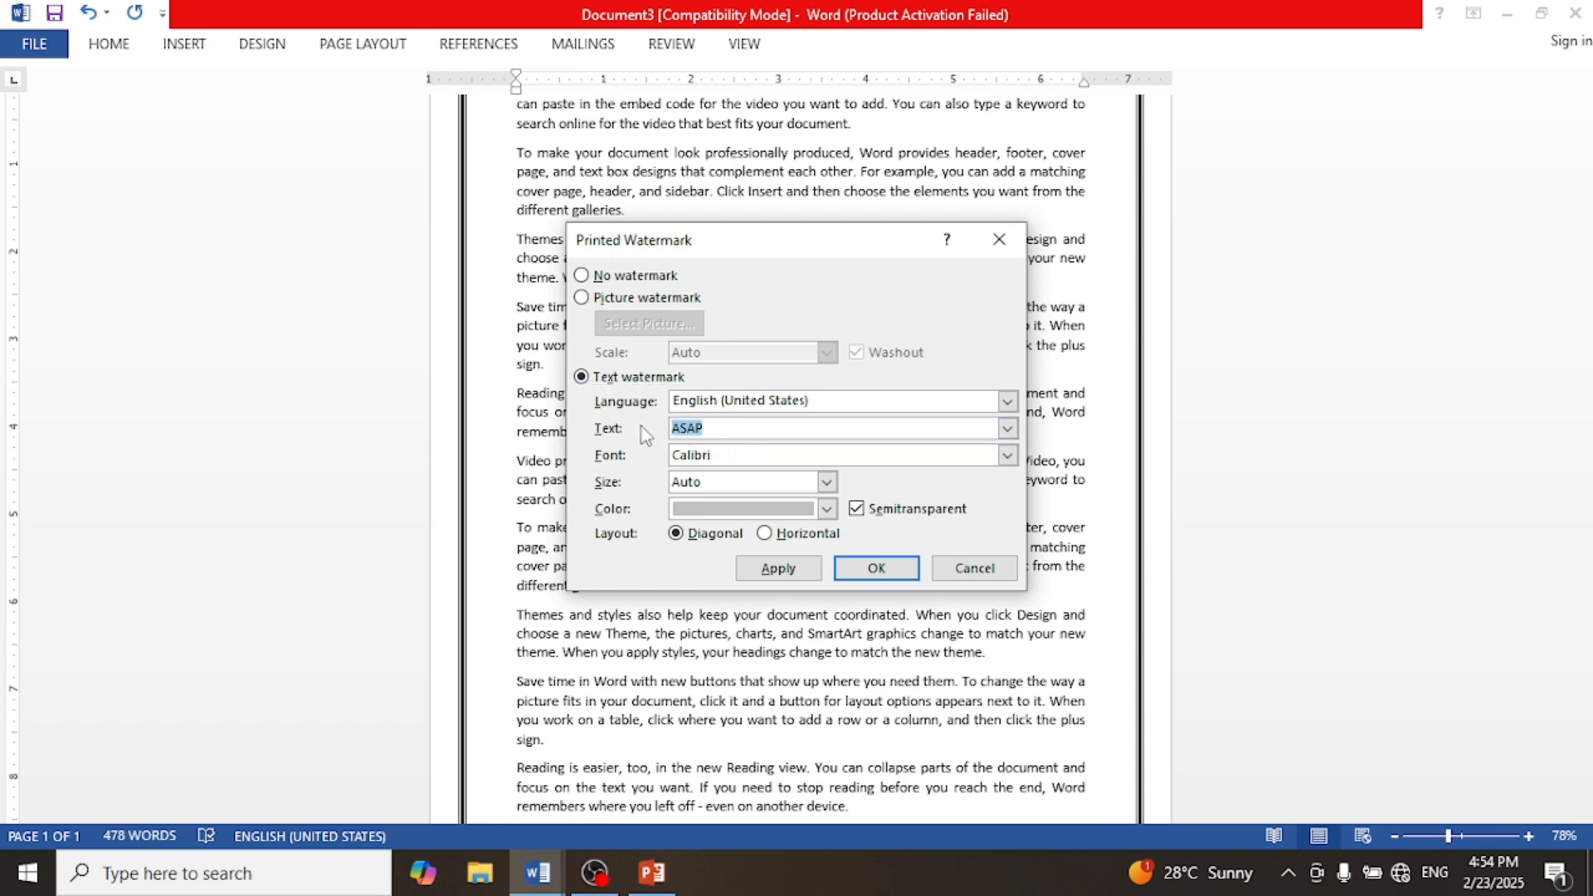
pyautogui.write('COMPUTER LEARNING WITH C')
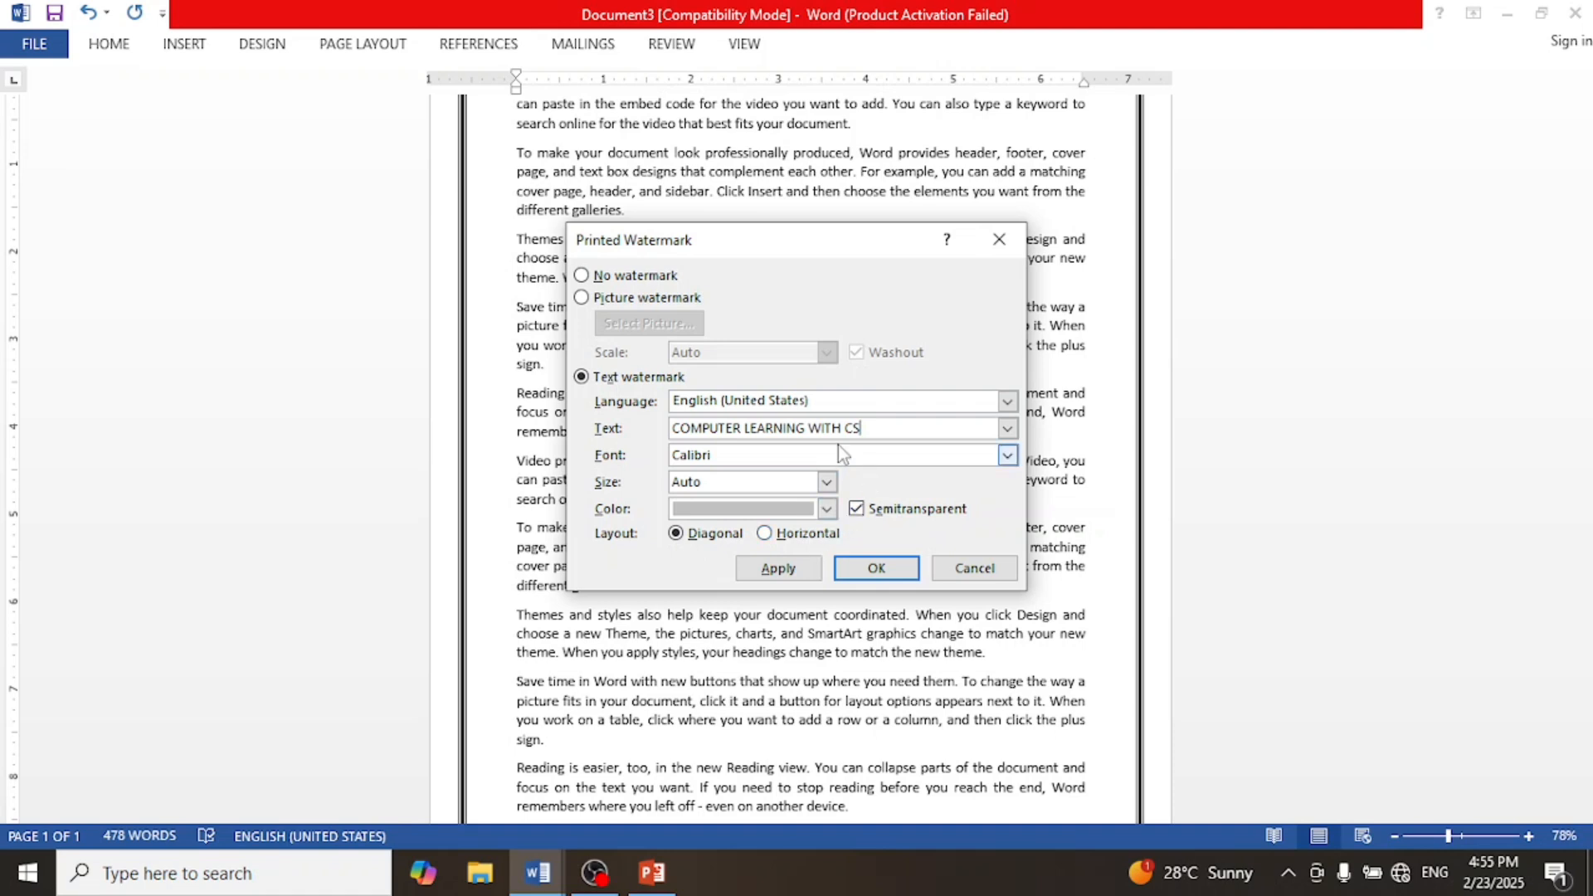
# Step: Change the watermark's font to Californian FB and its colour to red, then apply it
pyautogui.click(1008, 459)
pyautogui.click(824, 510)
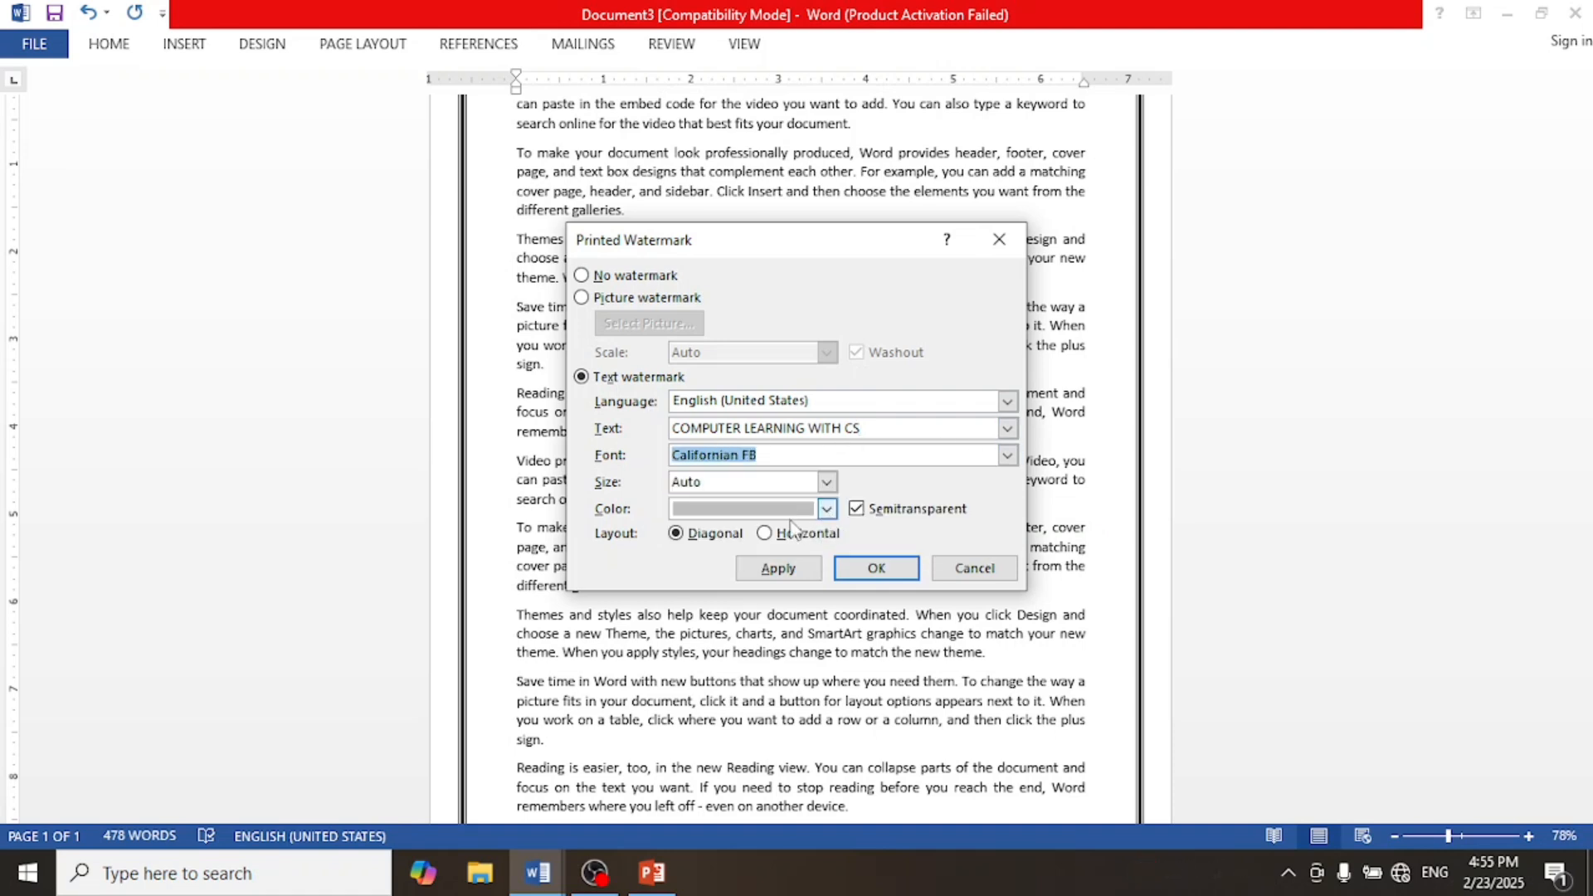
pyautogui.click(826, 509)
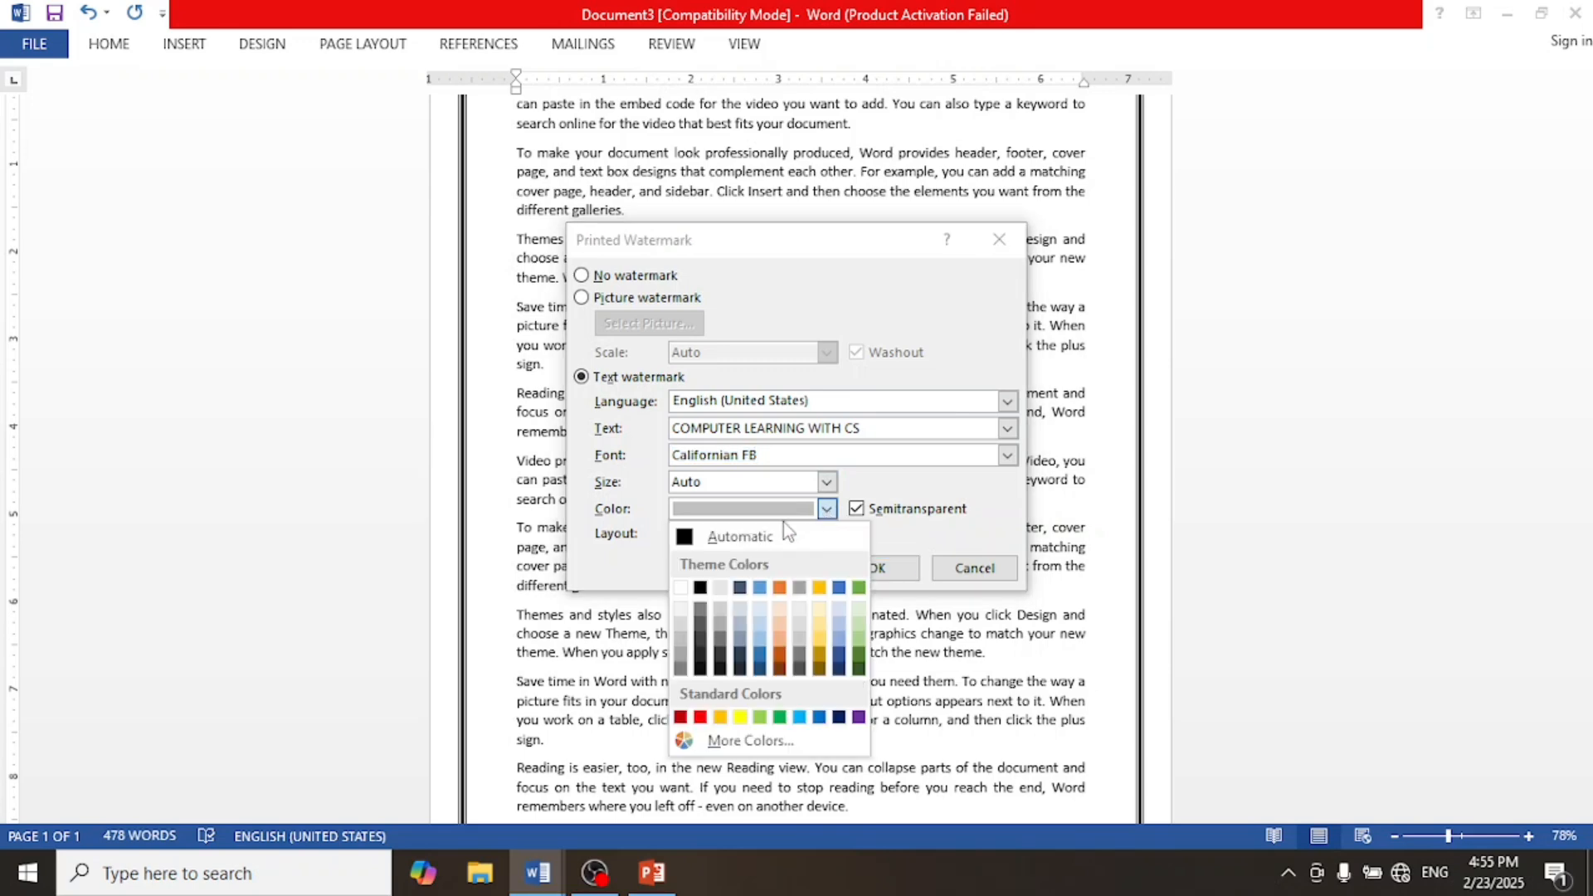
pyautogui.click(703, 714)
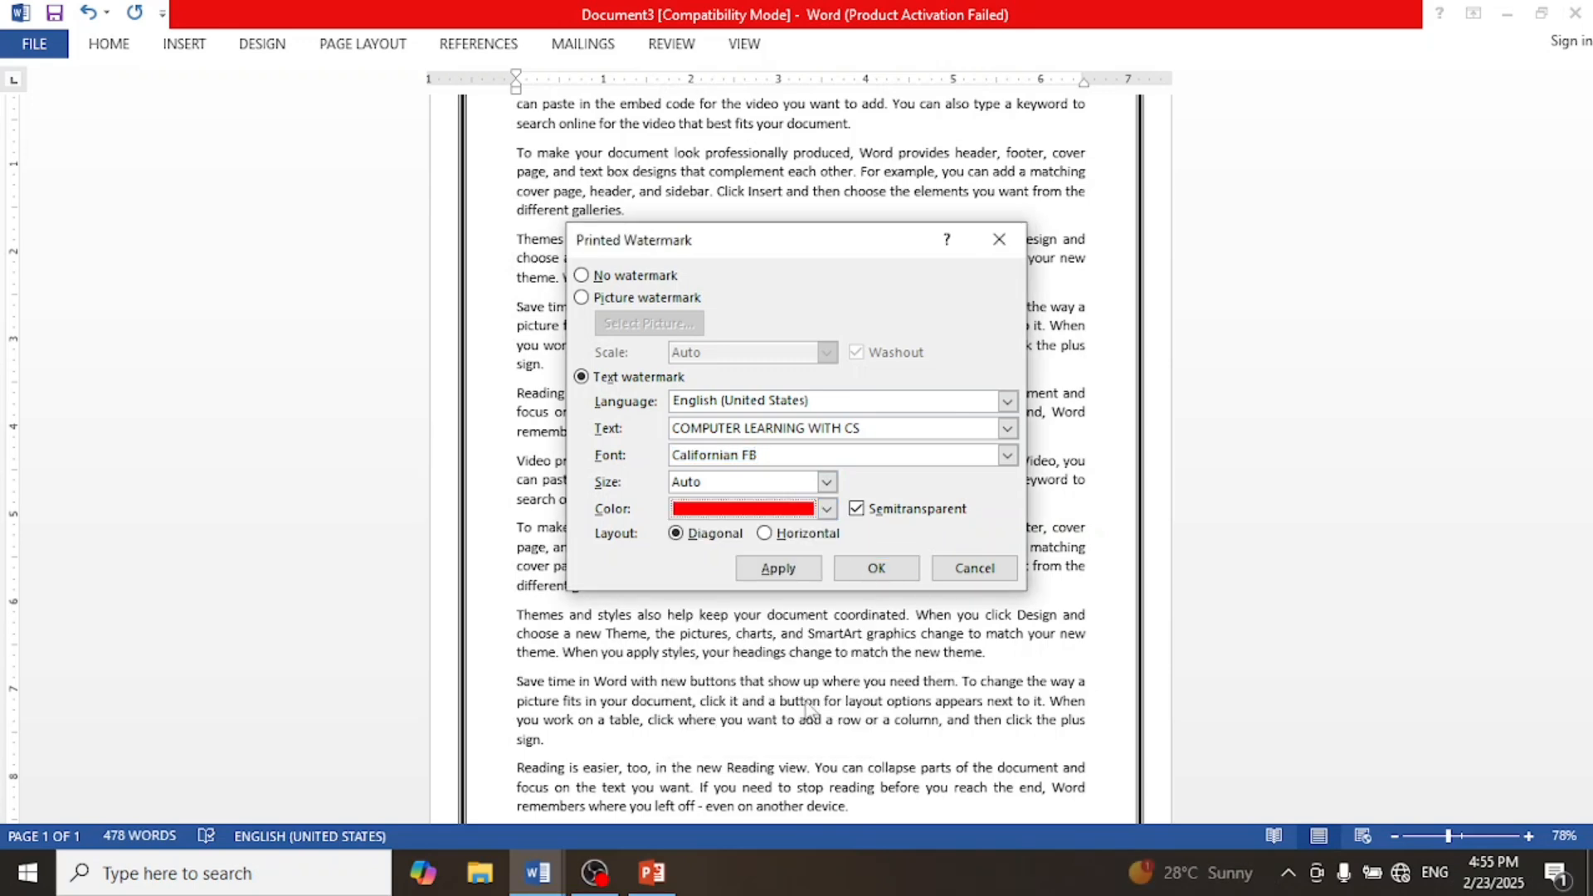
pyautogui.click(874, 571)
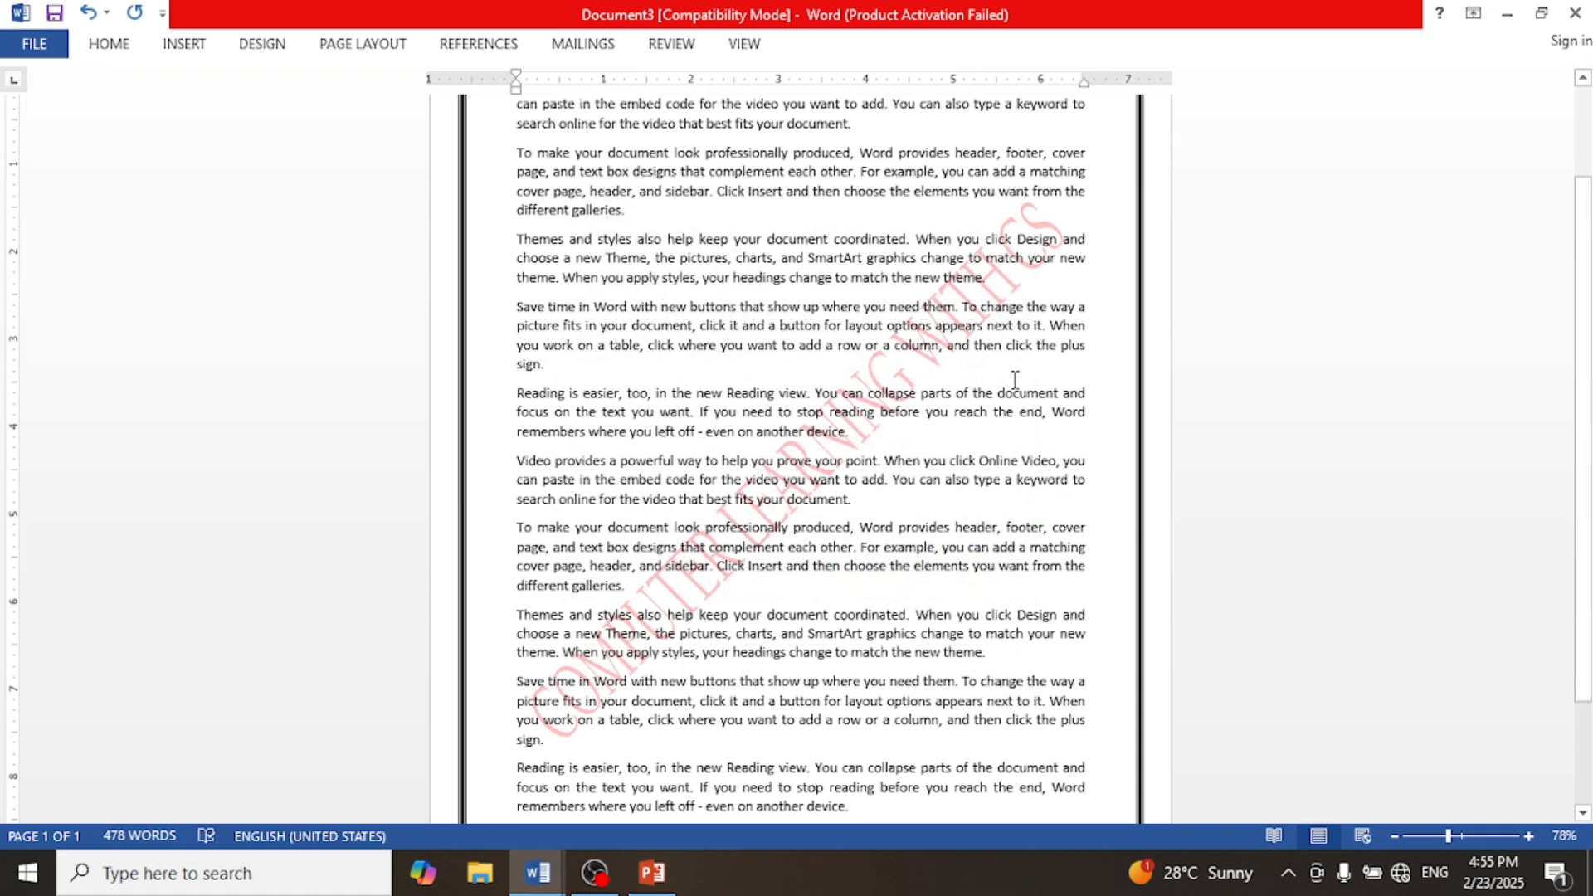
# Step: Reopen the custom watermark settings and change the watermark font to Brush Script MT
pyautogui.click(264, 45)
pyautogui.click(1405, 139)
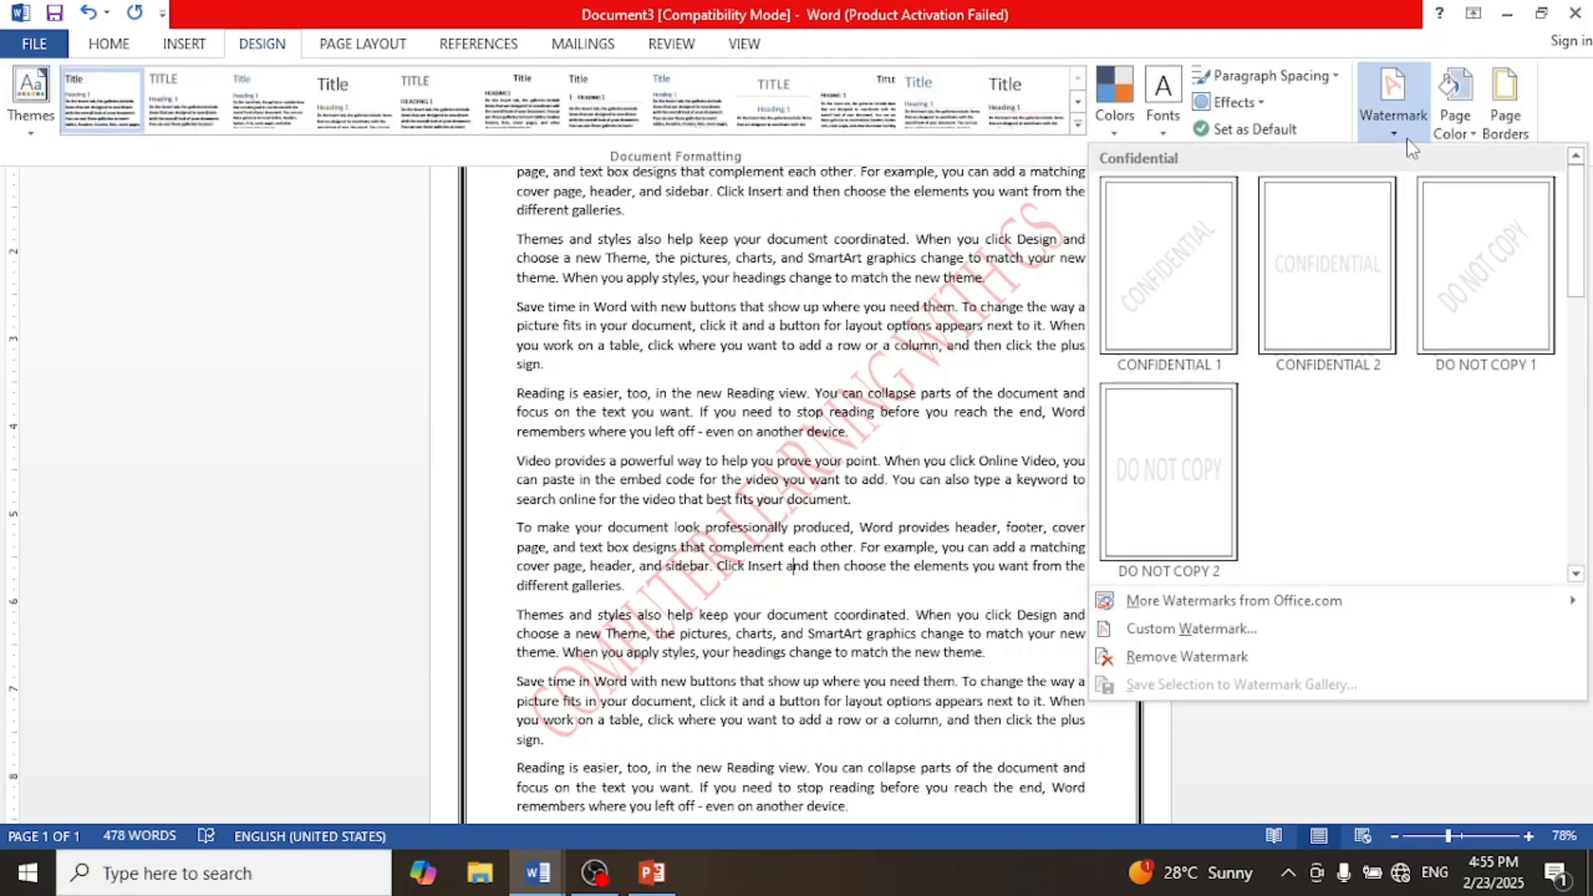
pyautogui.click(1185, 641)
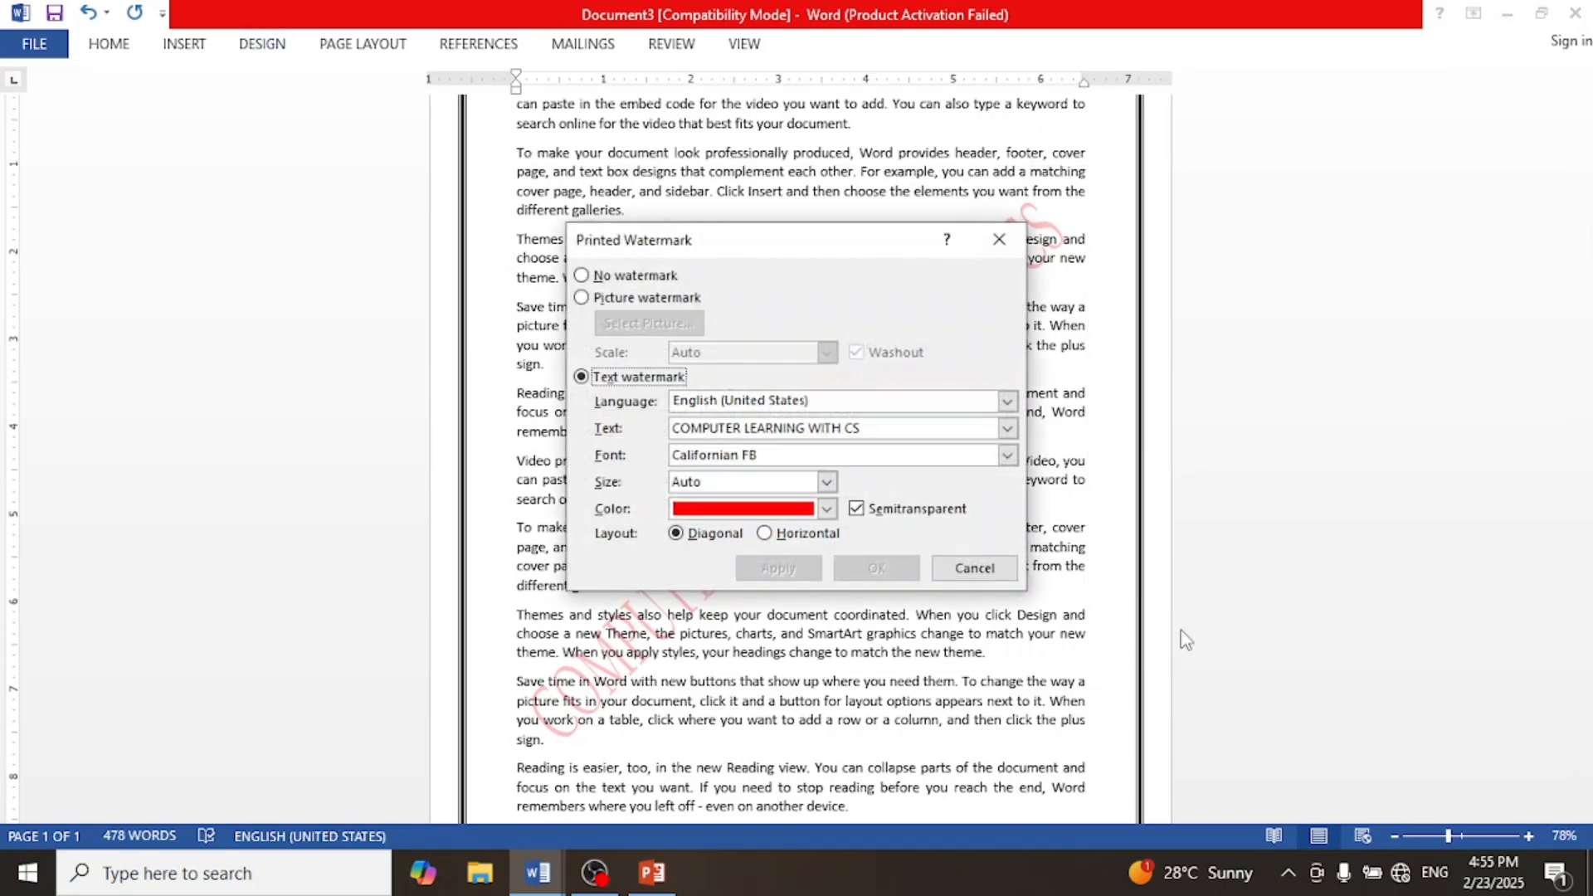
pyautogui.click(1007, 456)
pyautogui.scroll(-3, 836, 518)
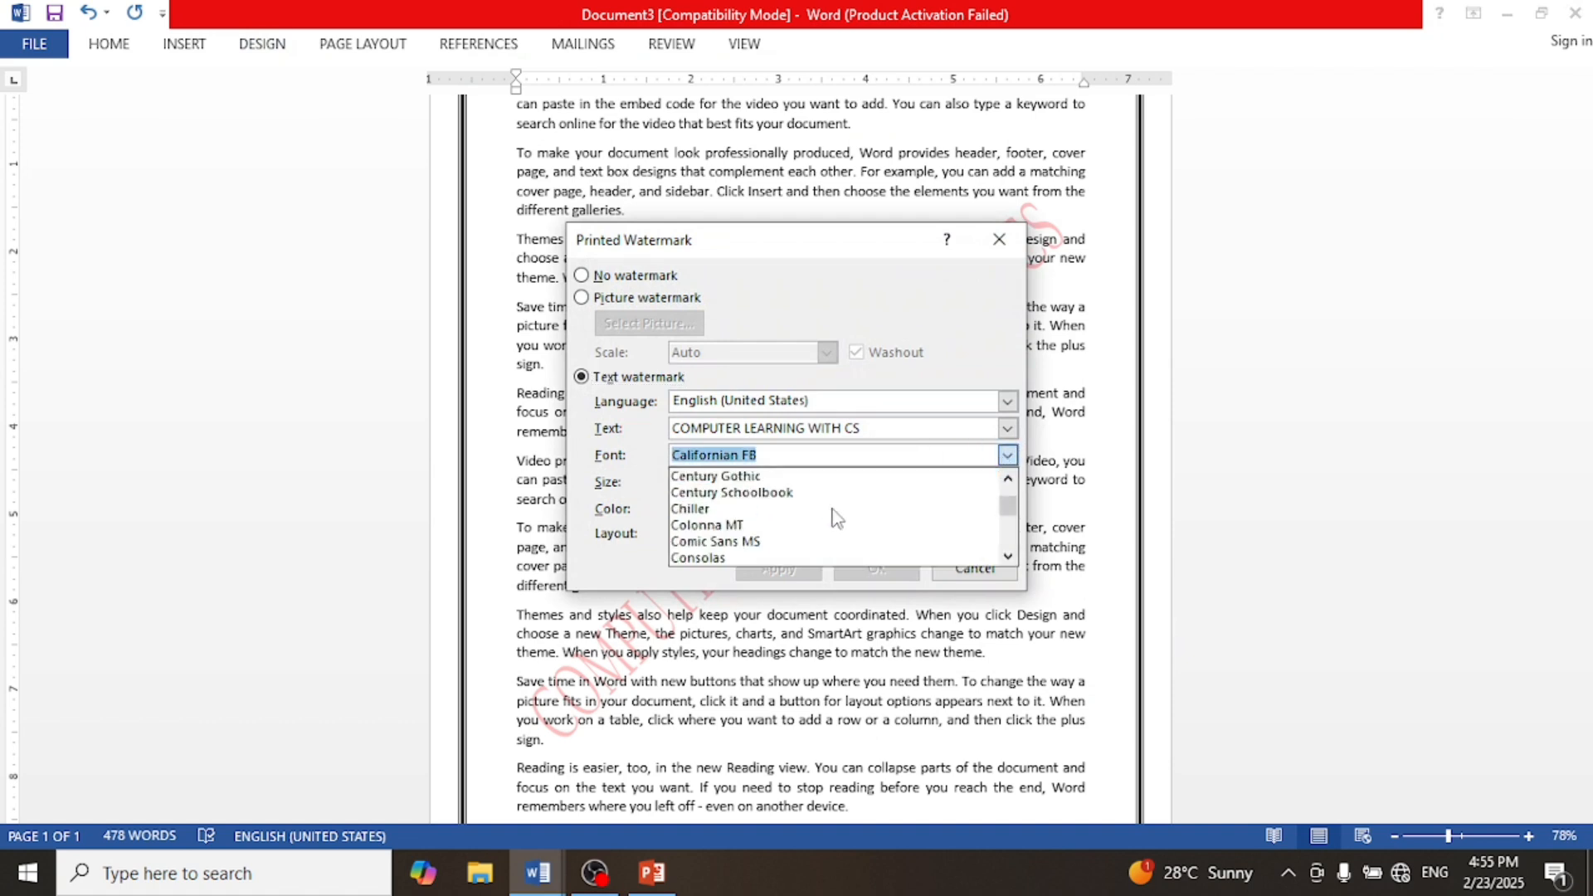
pyautogui.scroll(3, 787, 525)
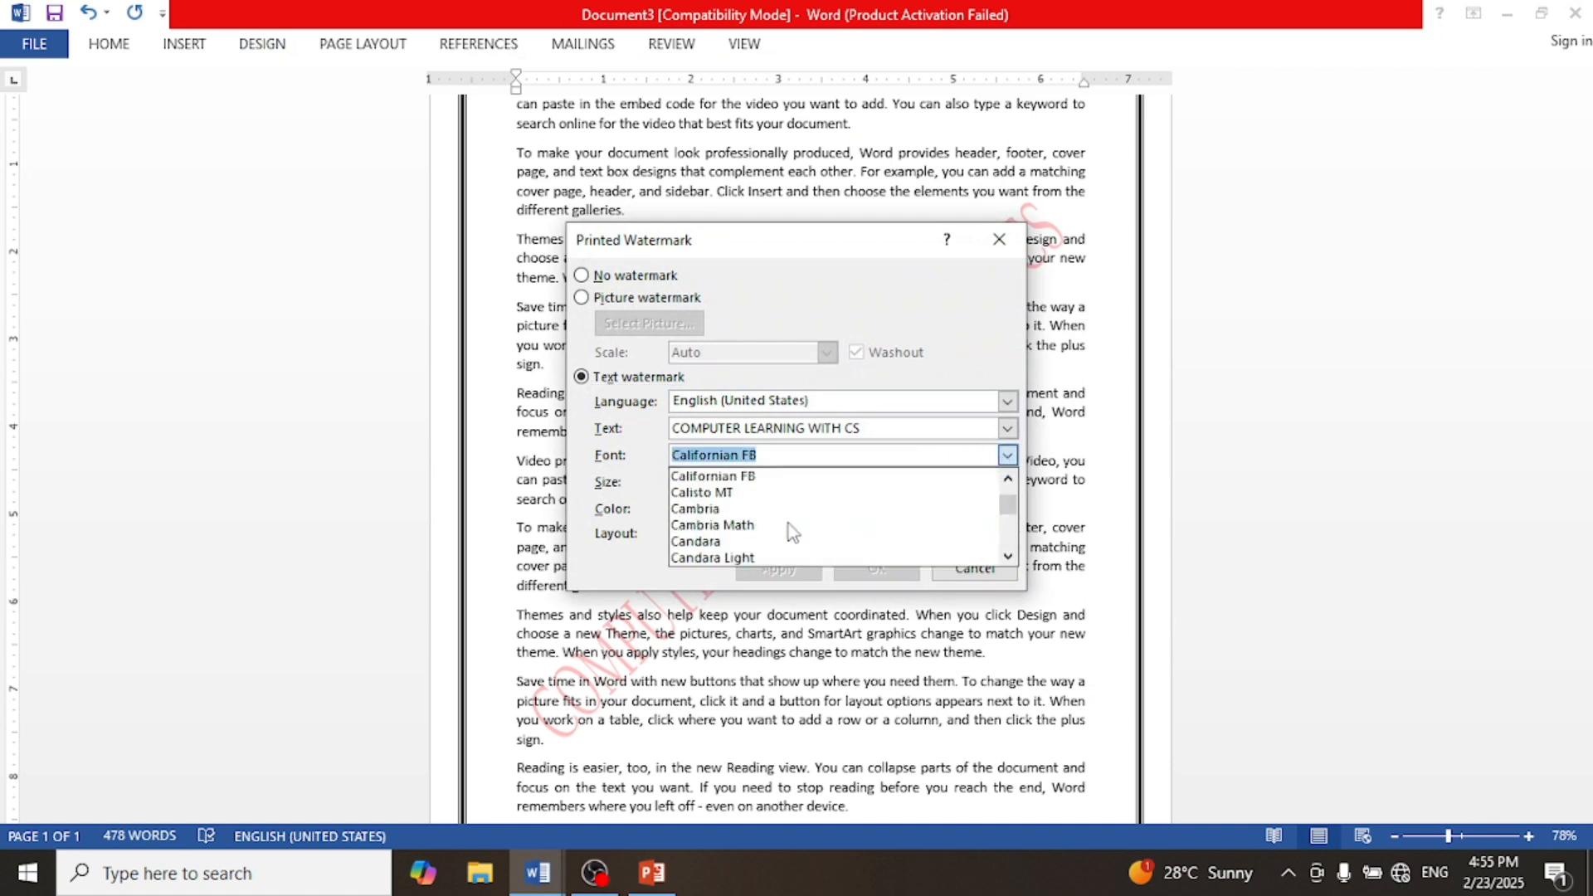
pyautogui.scroll(1, 793, 522)
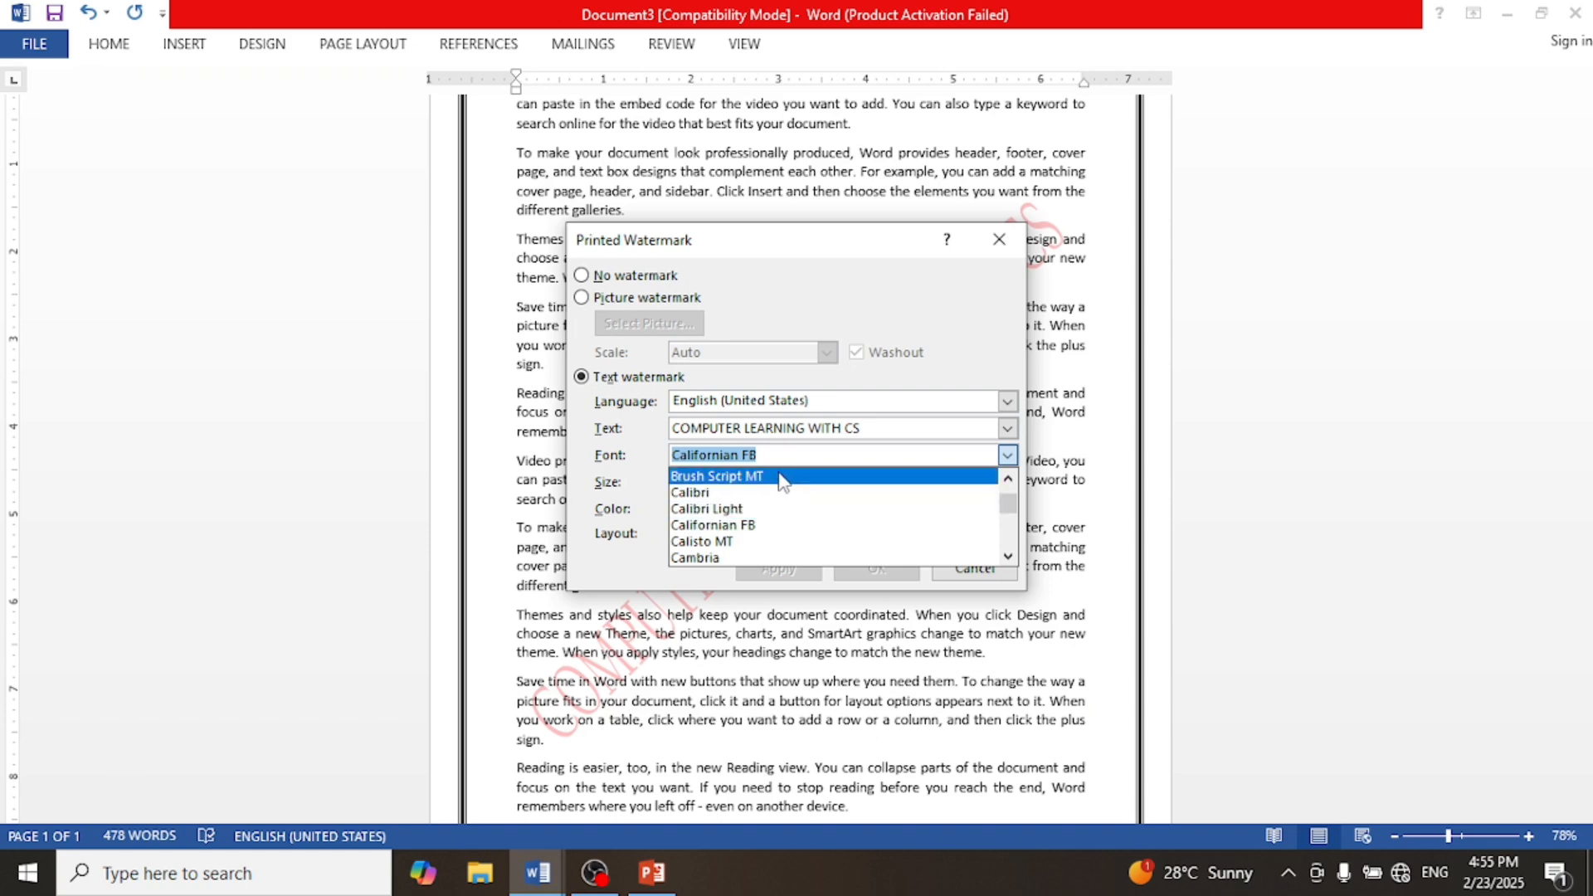
pyautogui.click(780, 478)
pyautogui.click(871, 569)
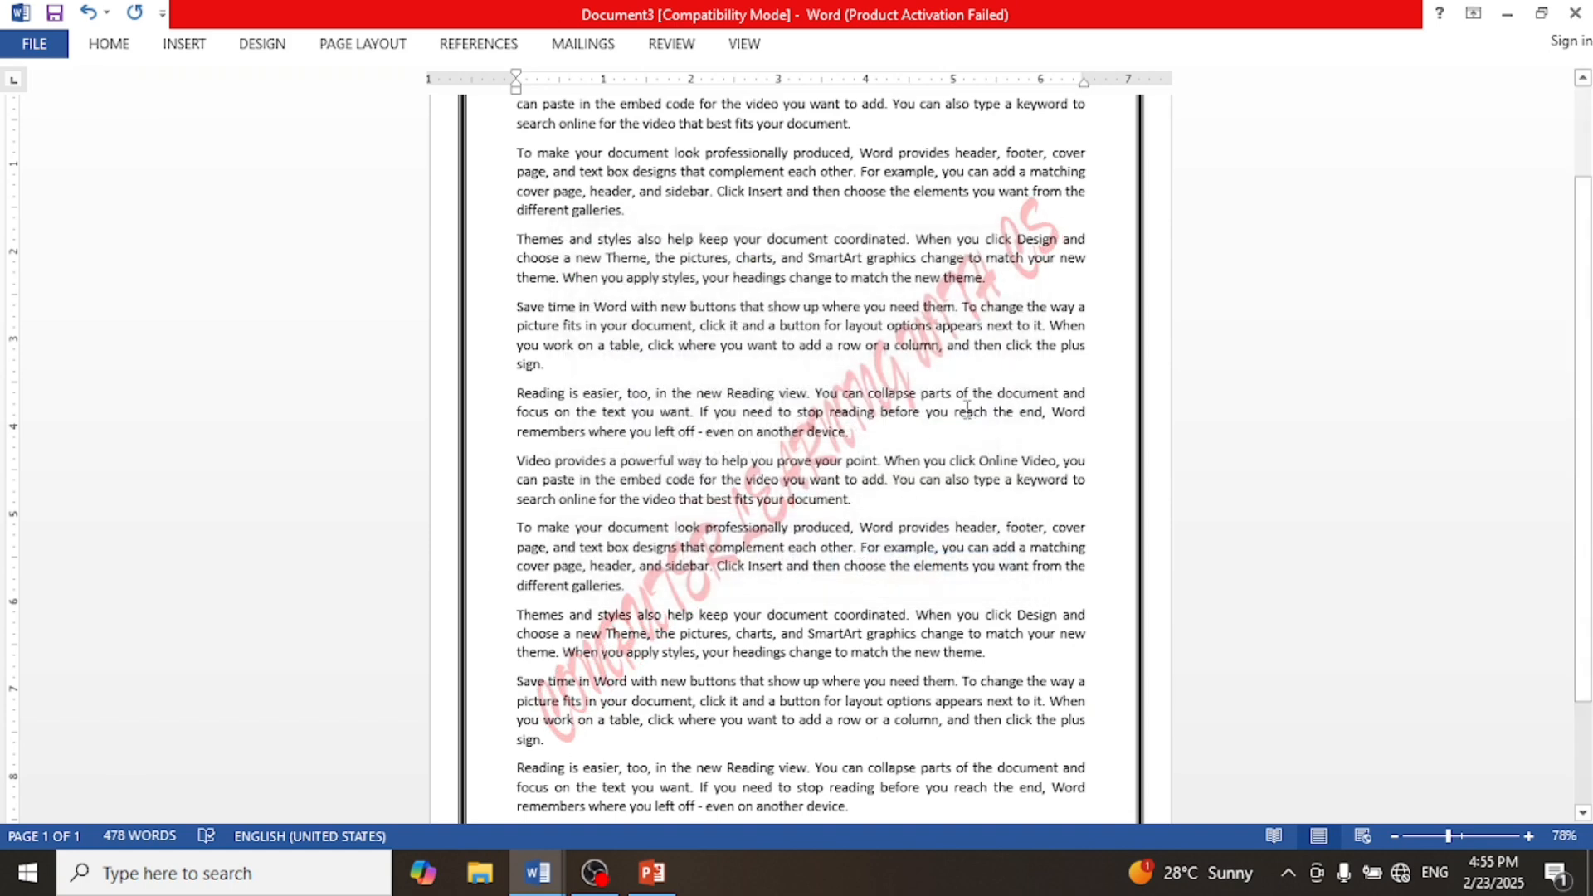
# Step: Remove the text watermark from the document
pyautogui.scroll(1, 882, 423)
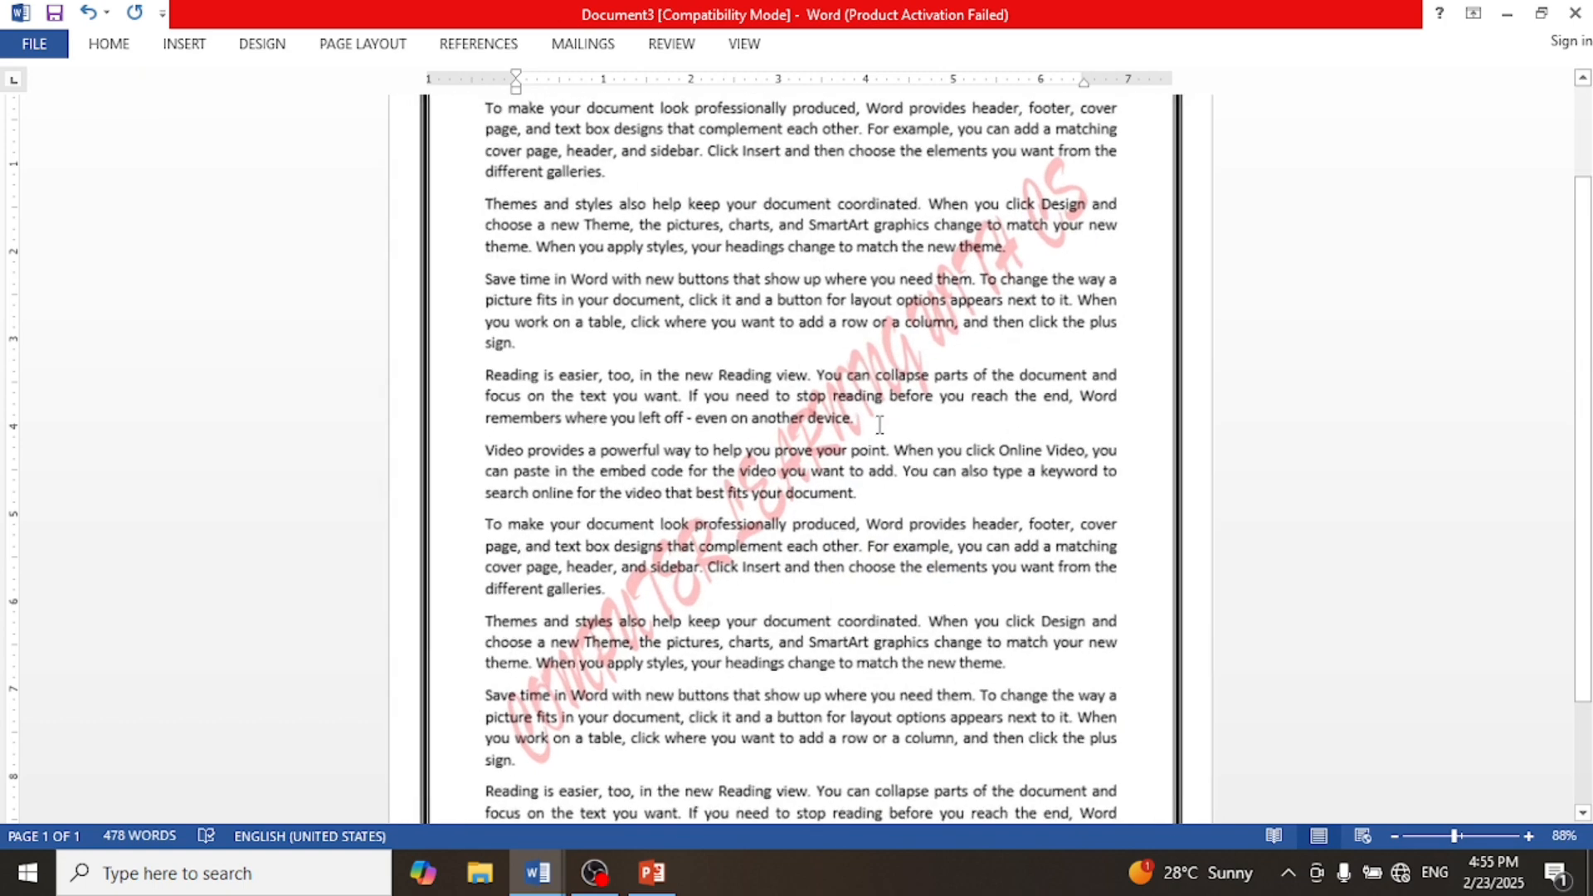
pyautogui.scroll(-3, 881, 425)
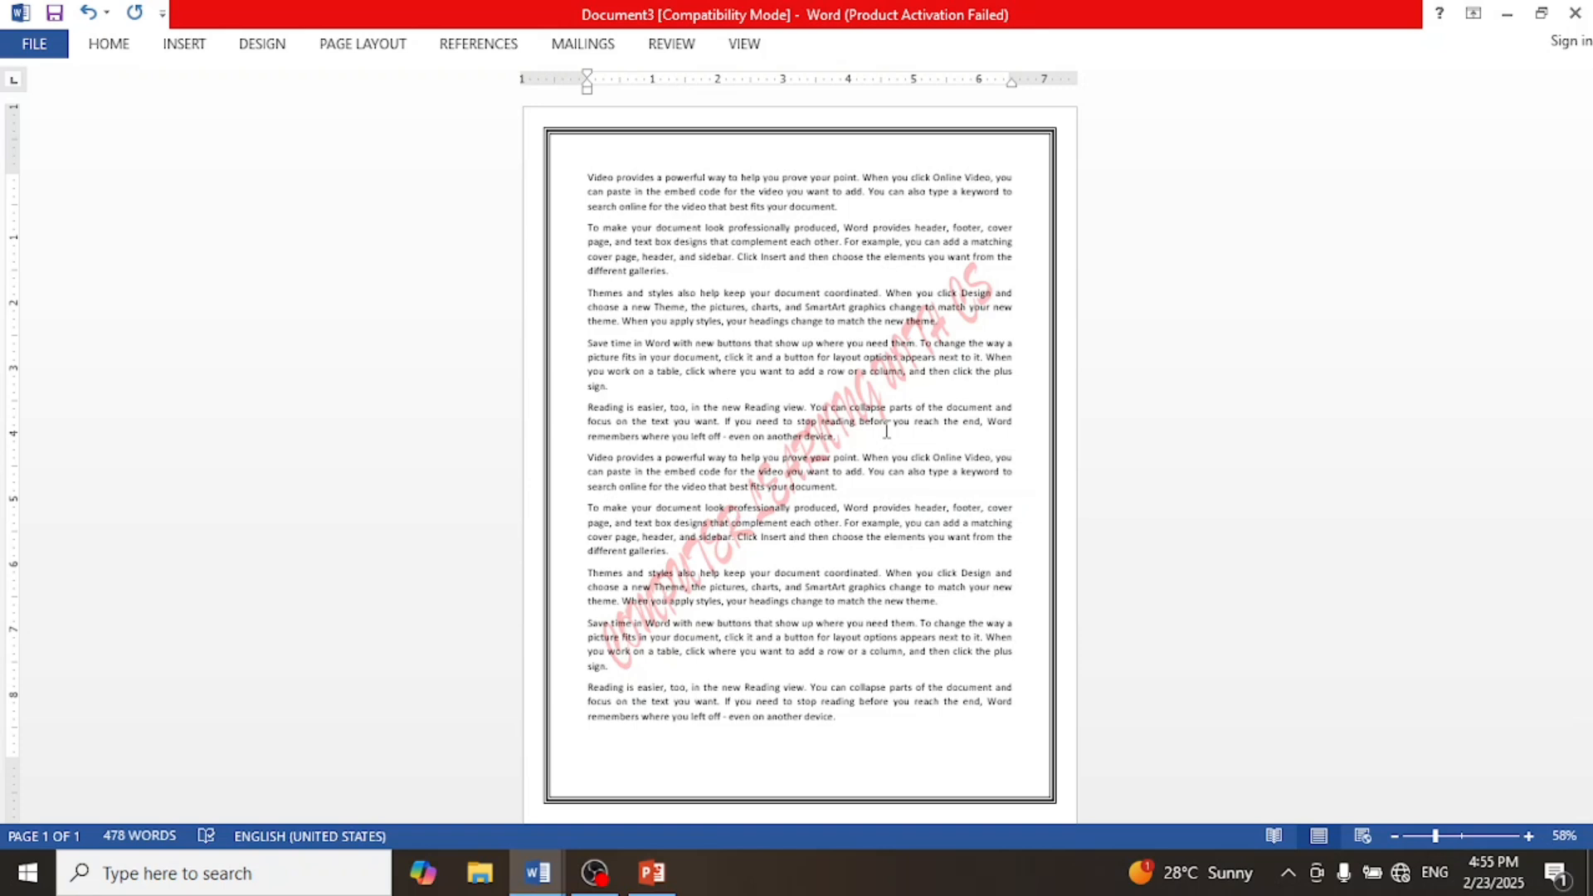
pyautogui.click(268, 50)
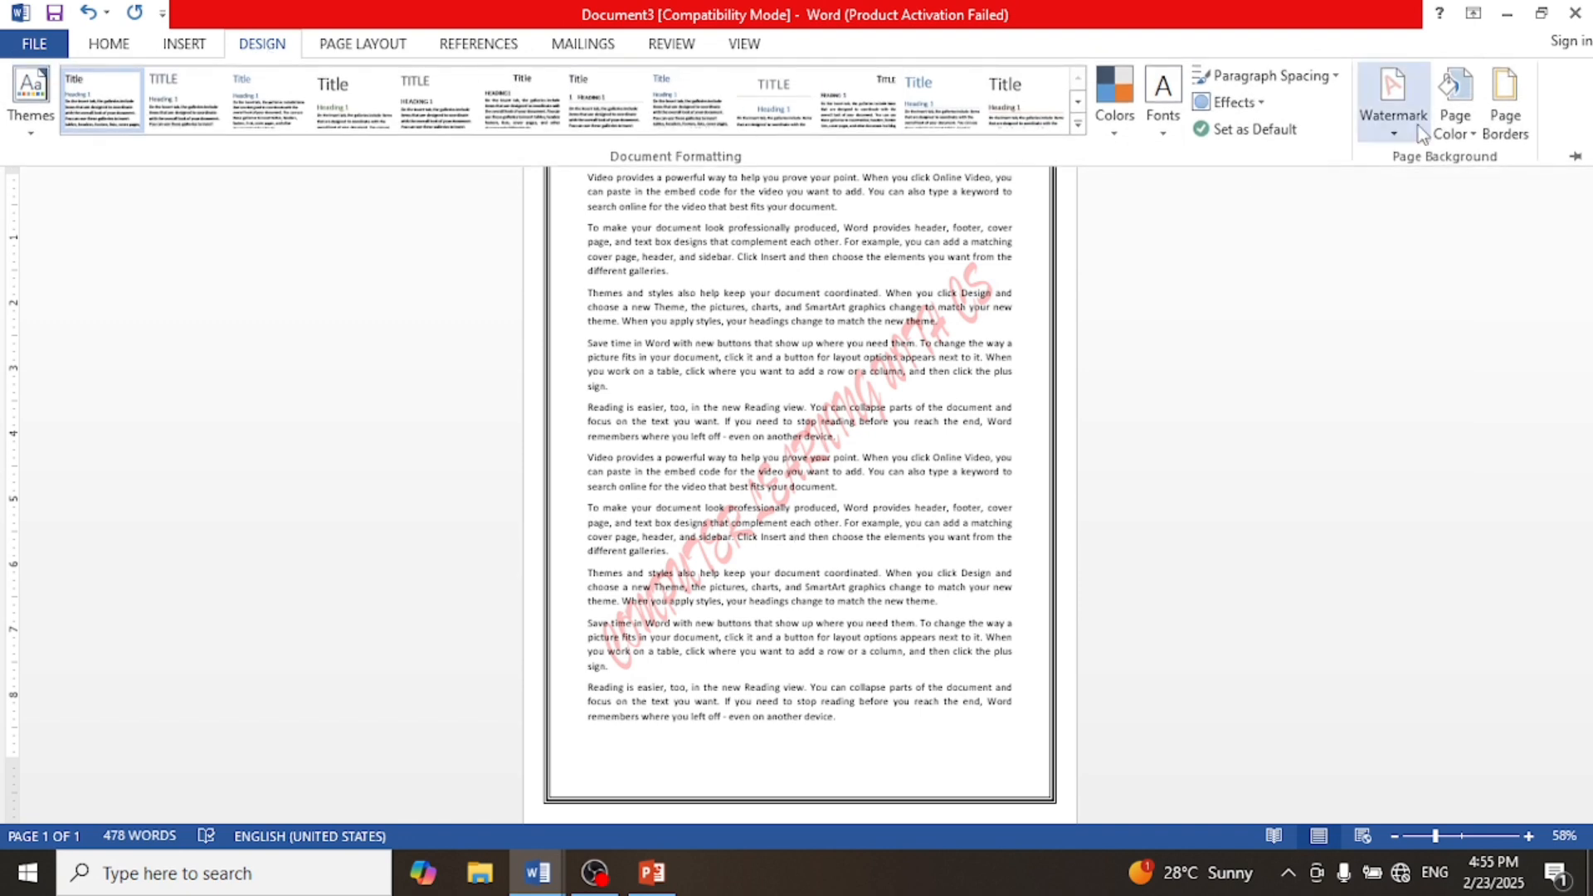
pyautogui.click(1395, 135)
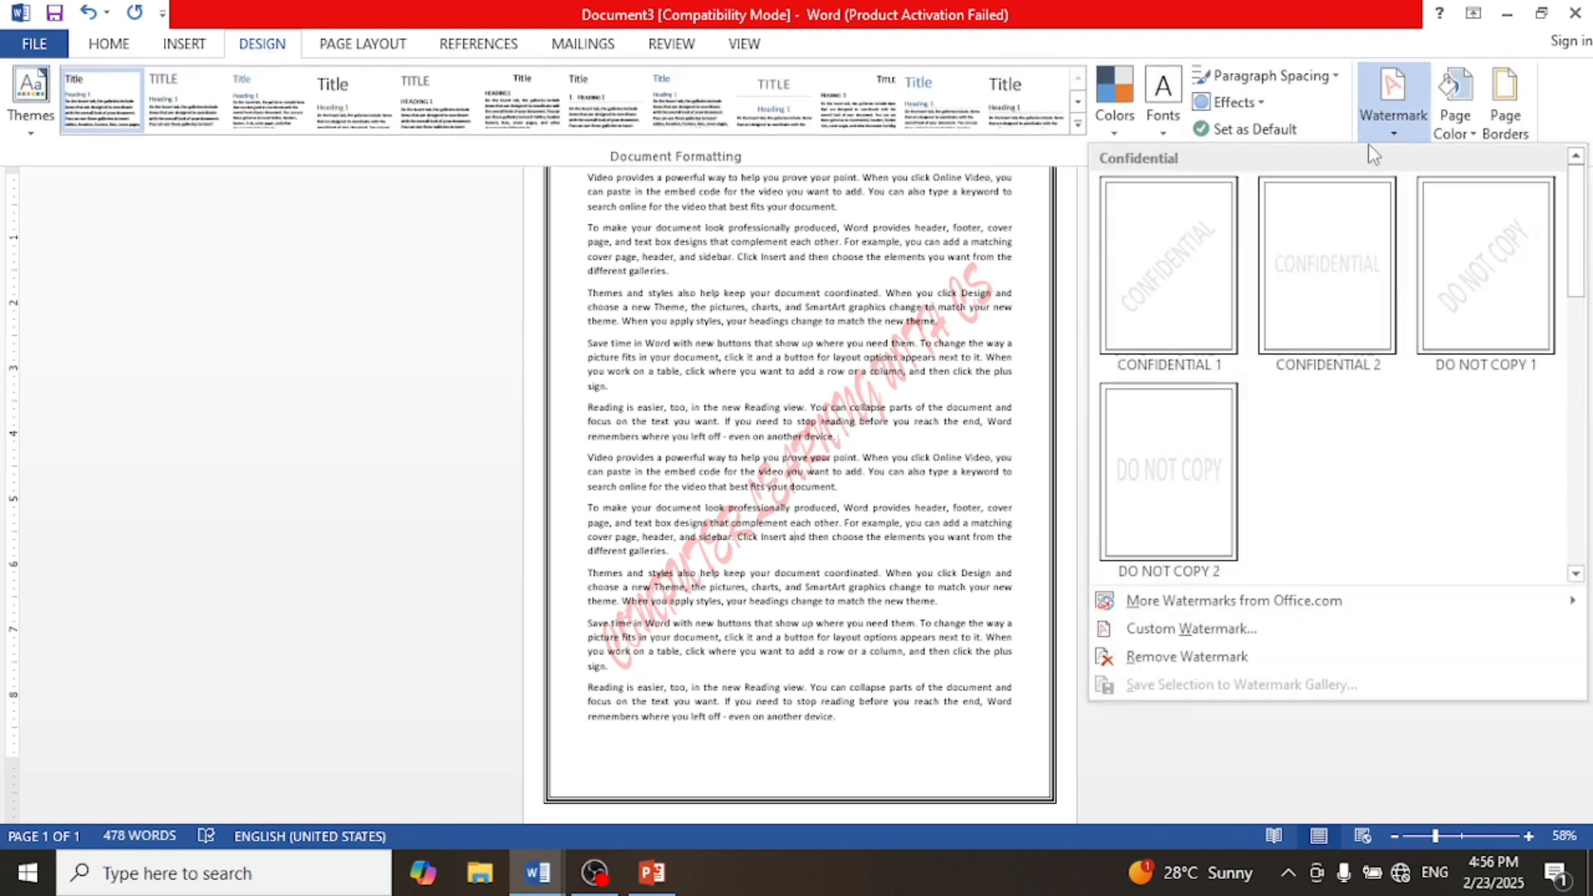
pyautogui.click(1162, 665)
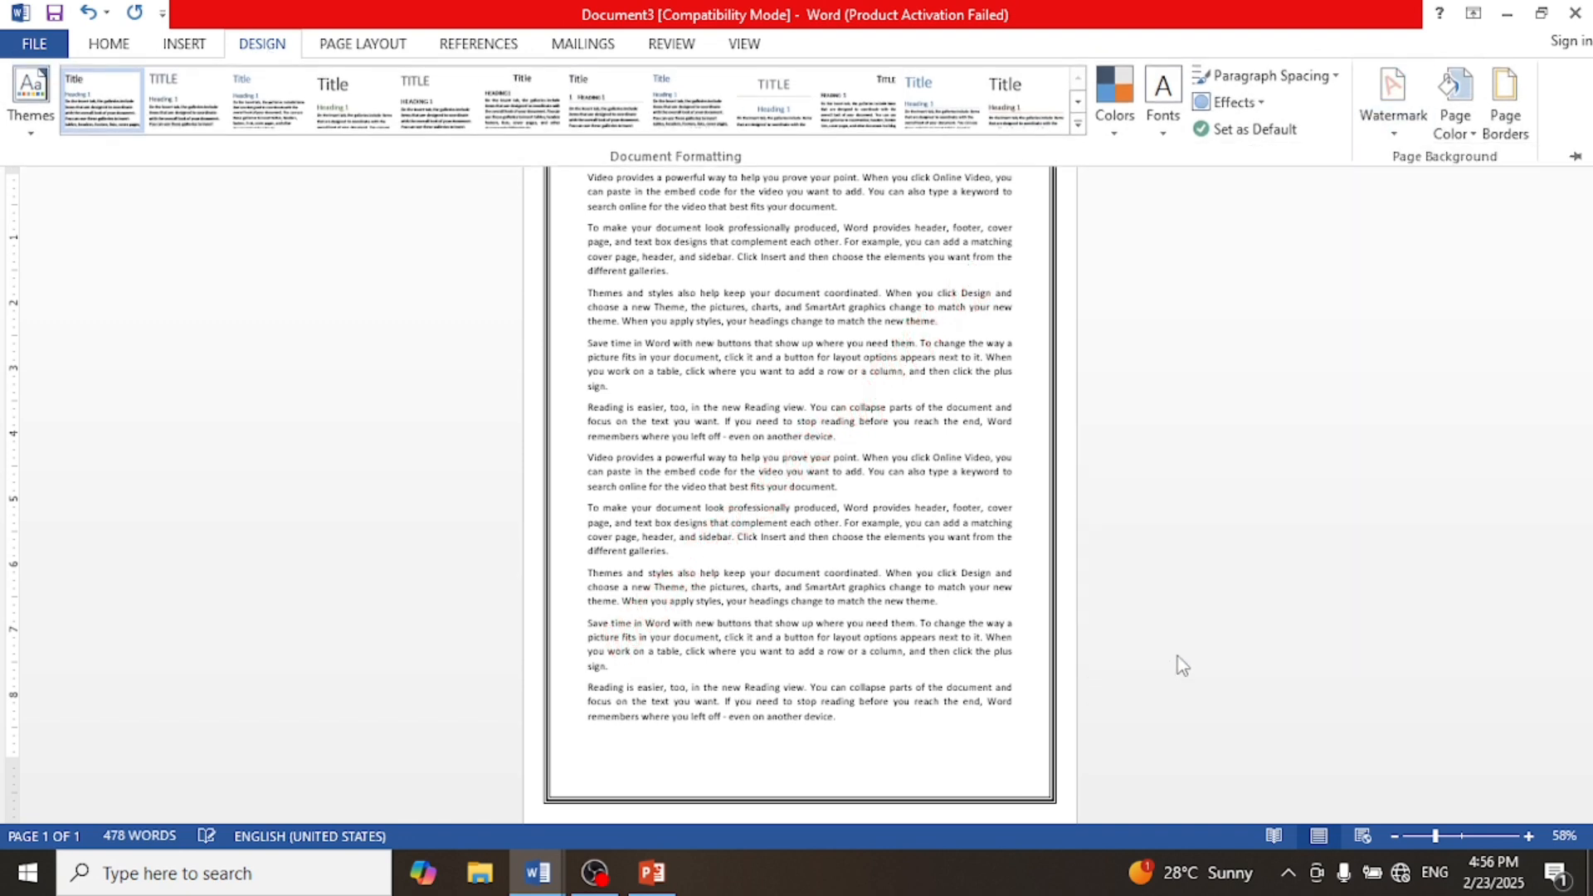
# Step: Create a washed-out picture watermark using the channels4_profile image from the computer, working offline
pyautogui.click(1395, 137)
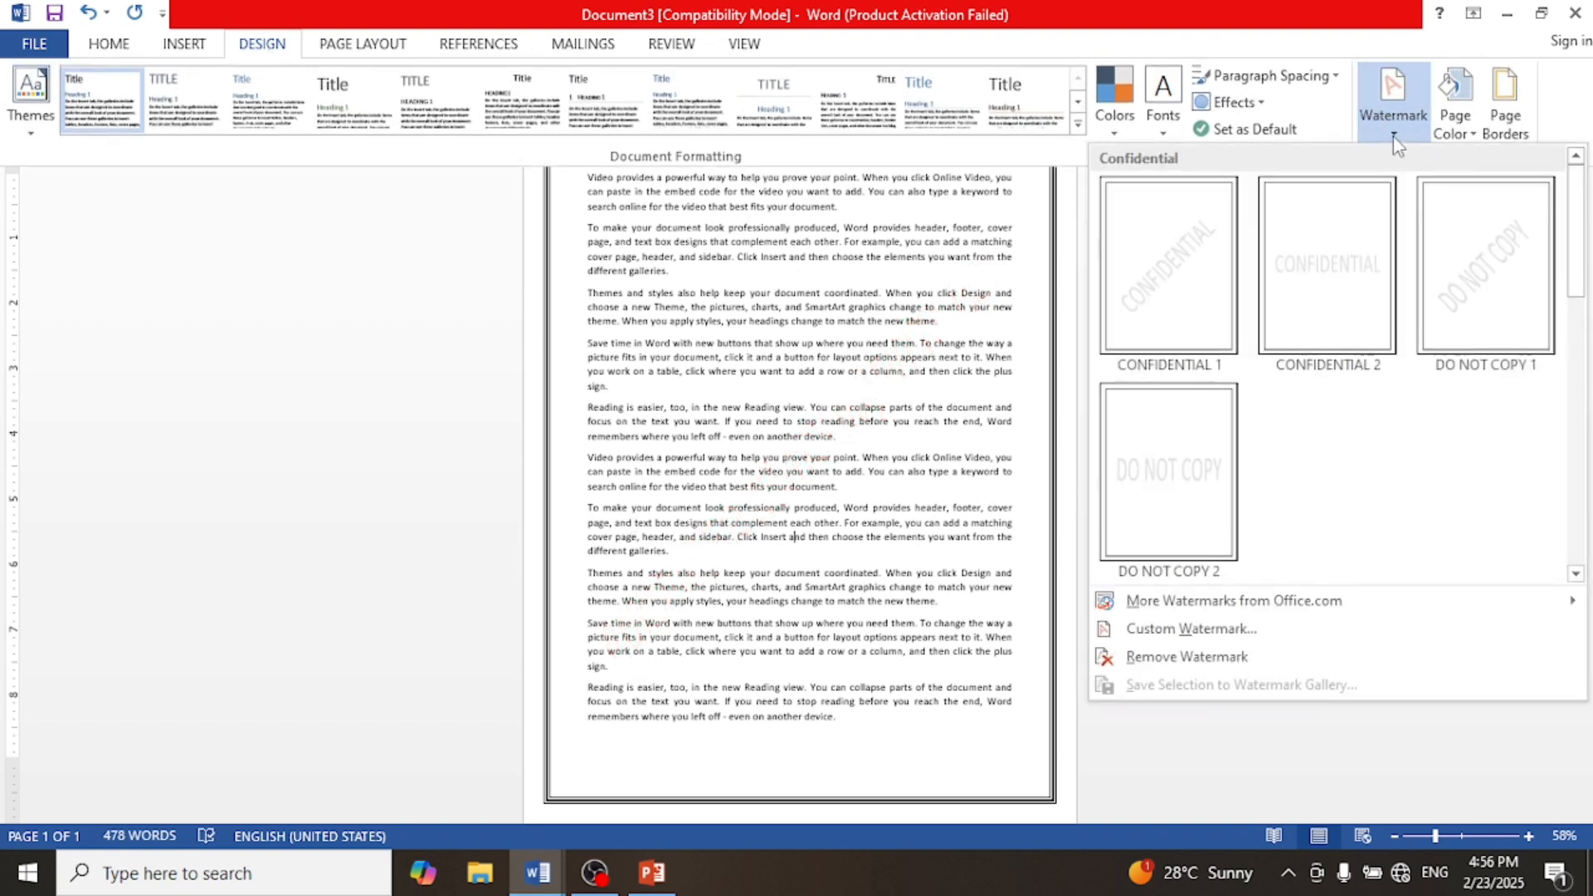
pyautogui.click(1218, 632)
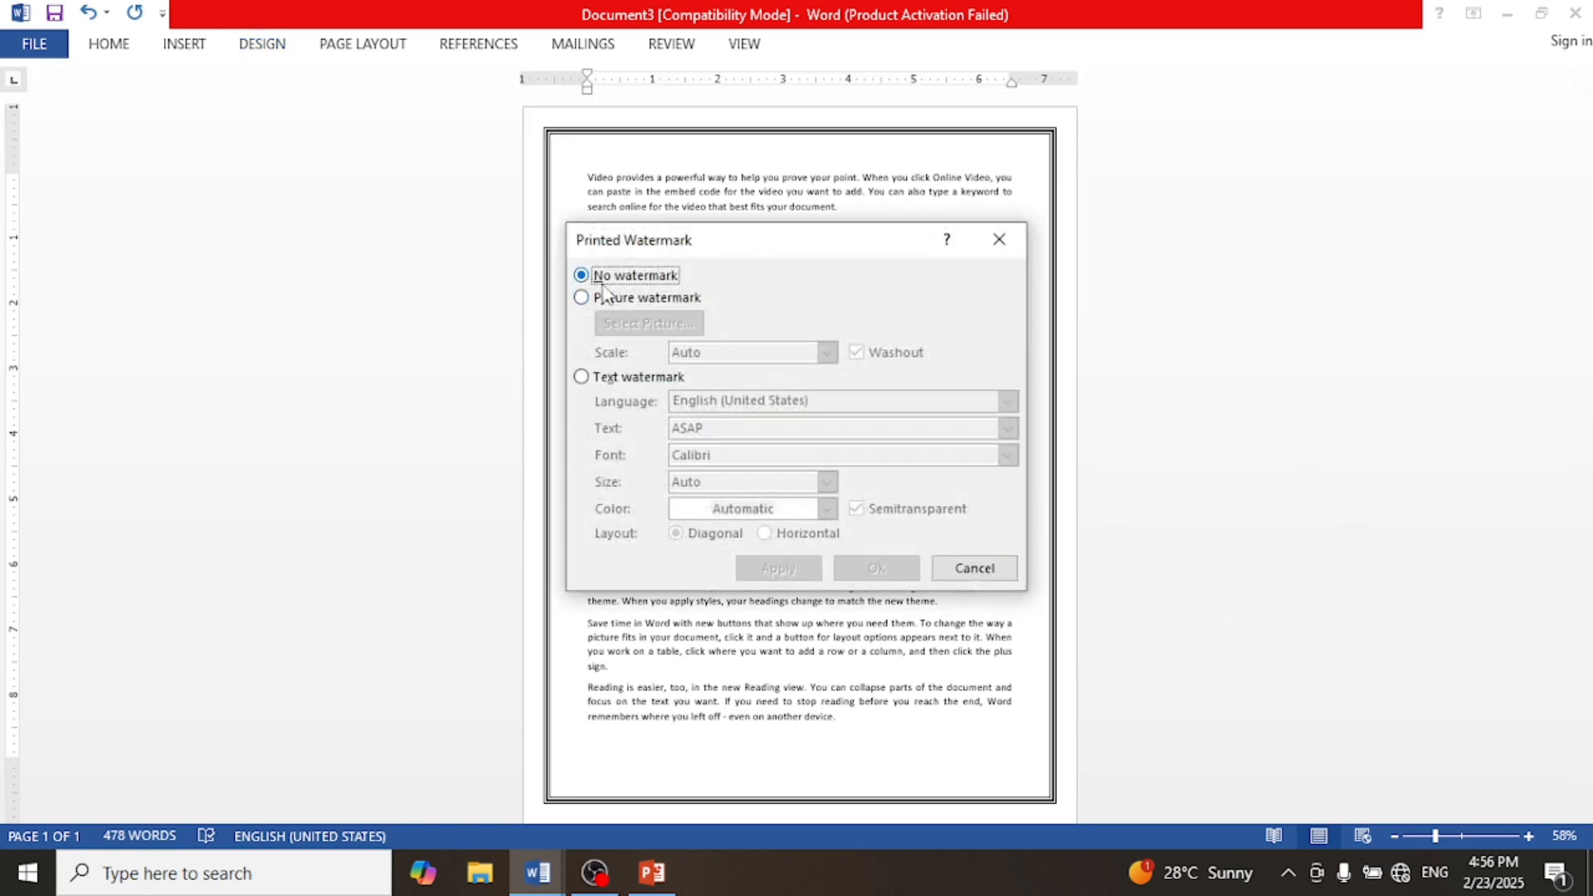
pyautogui.click(640, 301)
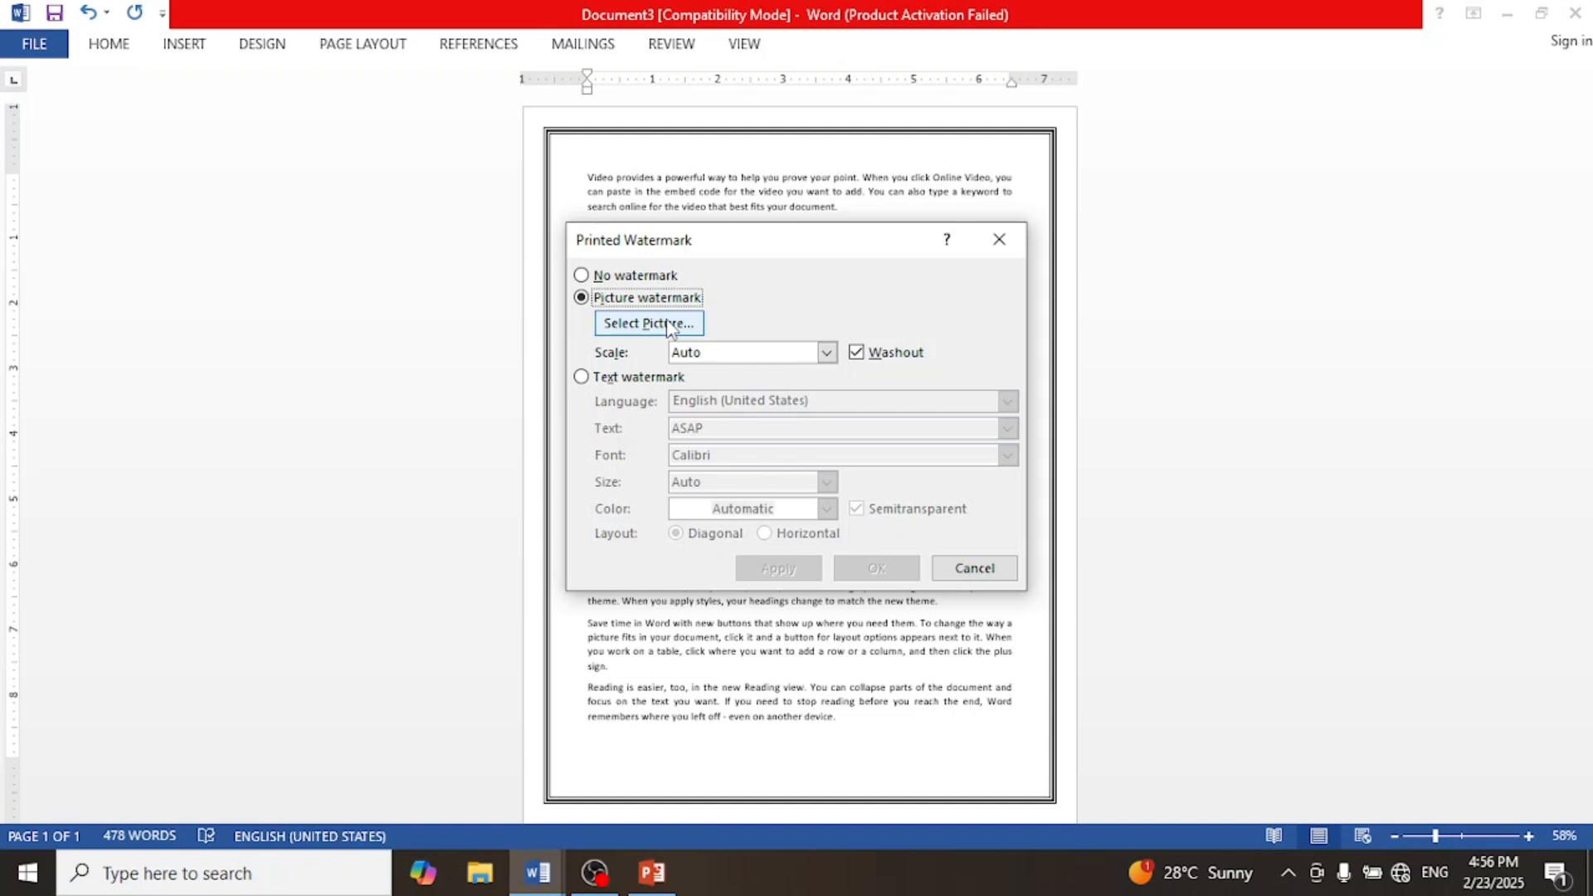
pyautogui.click(669, 325)
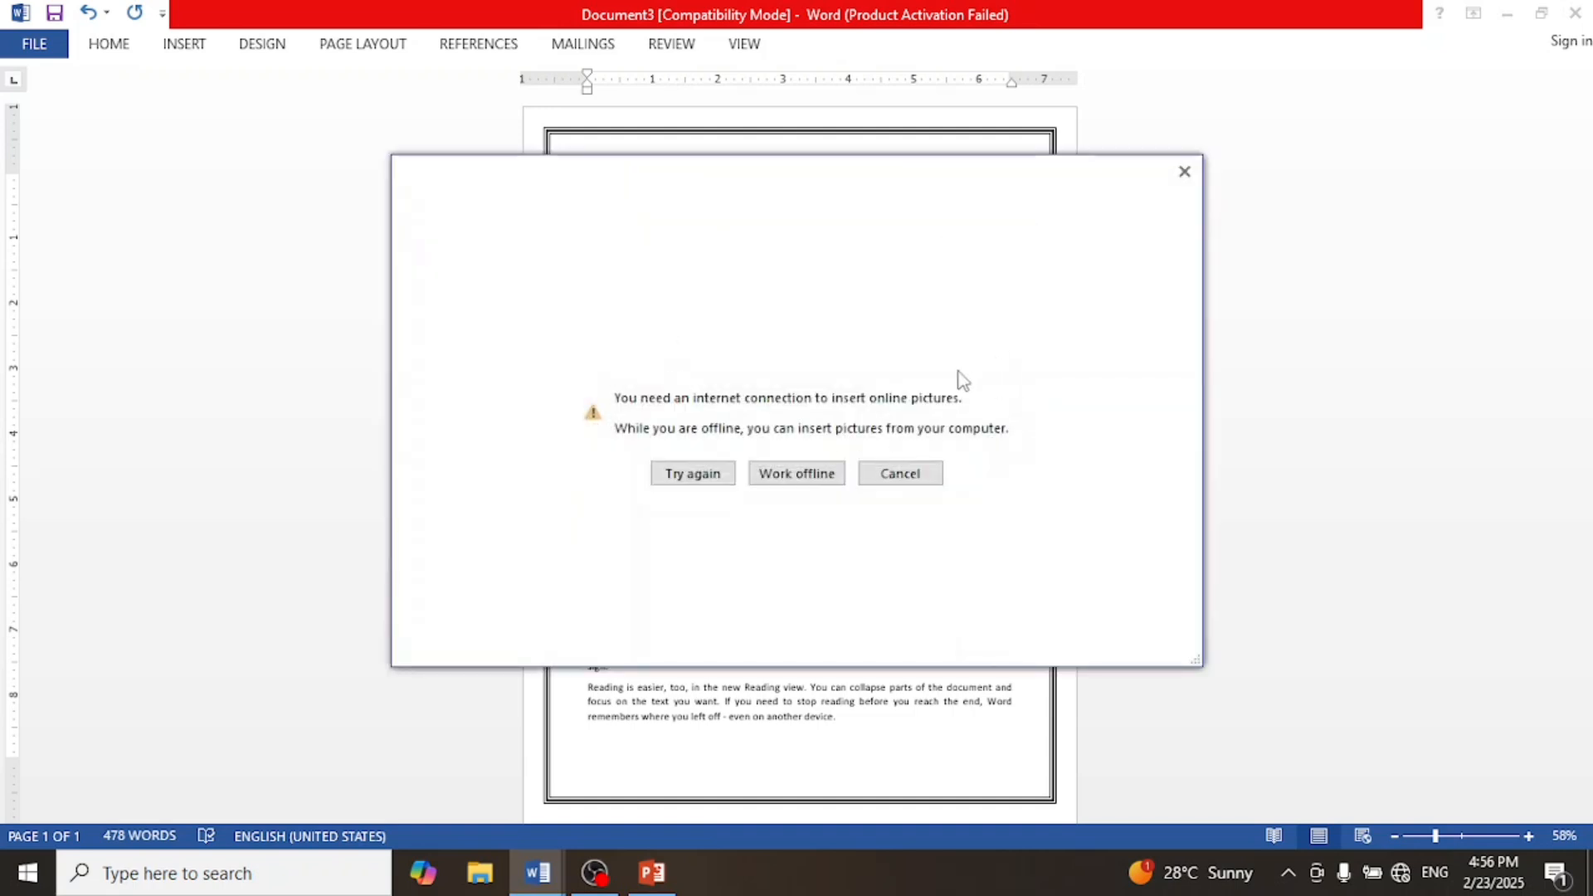
pyautogui.click(1184, 171)
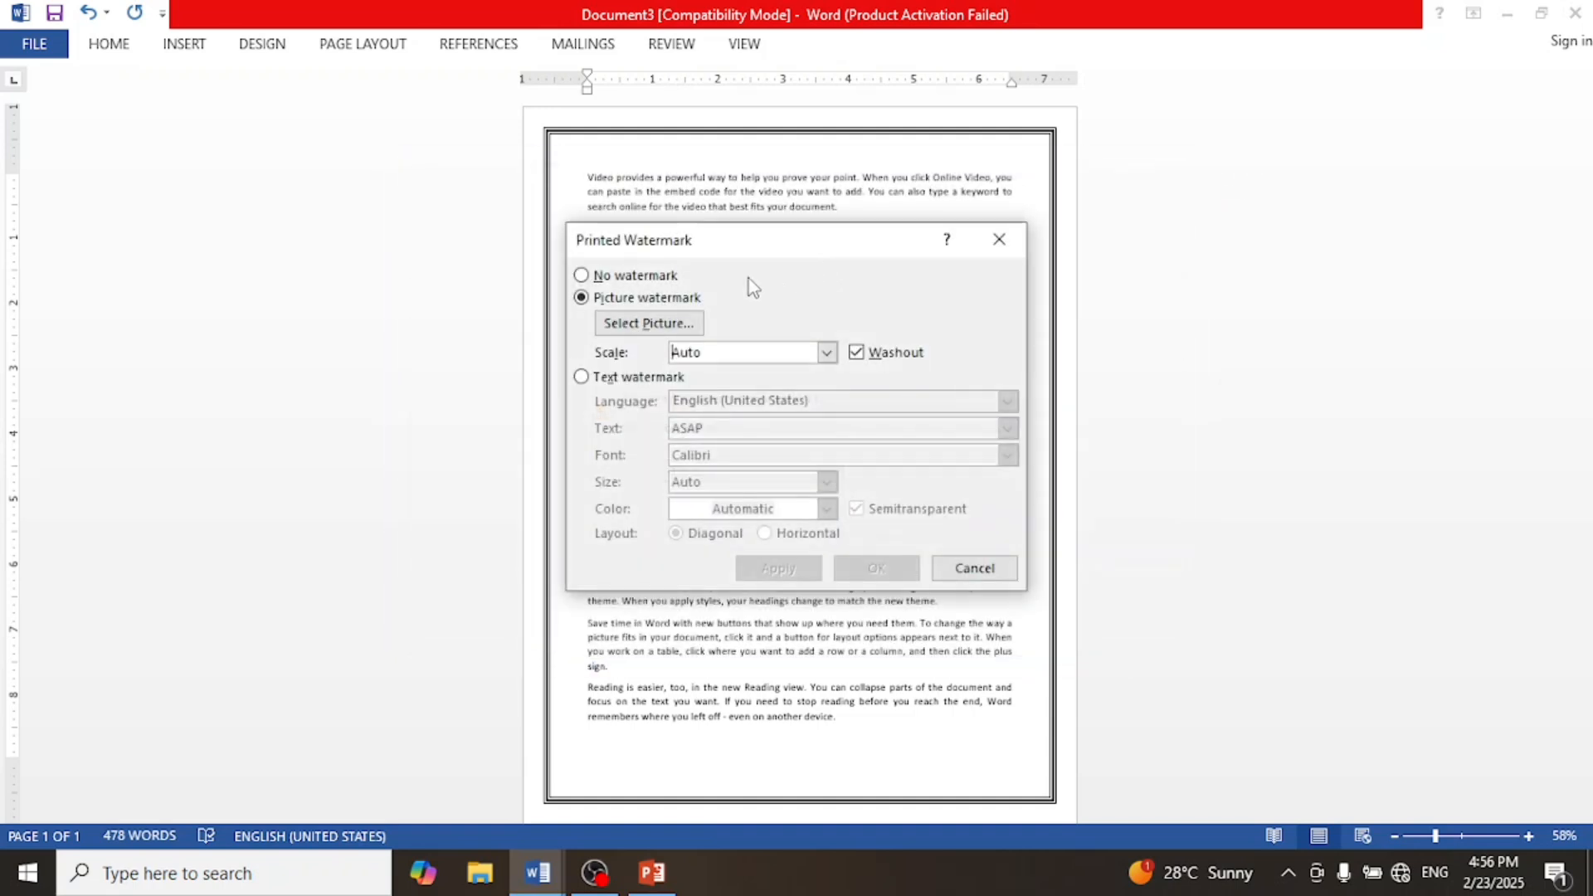
pyautogui.click(669, 324)
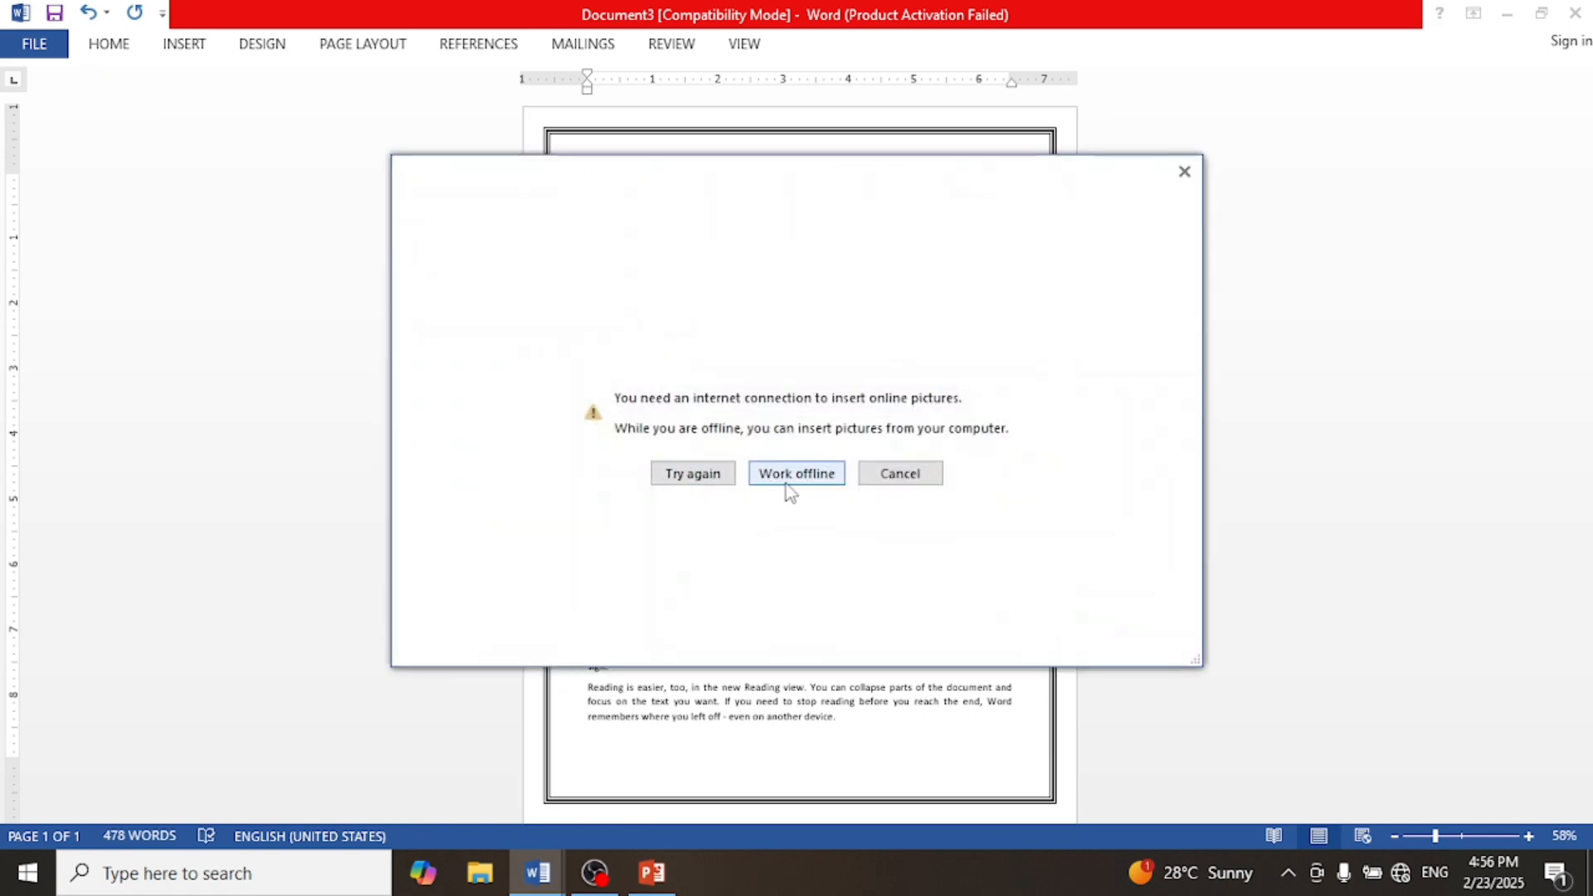
pyautogui.click(785, 484)
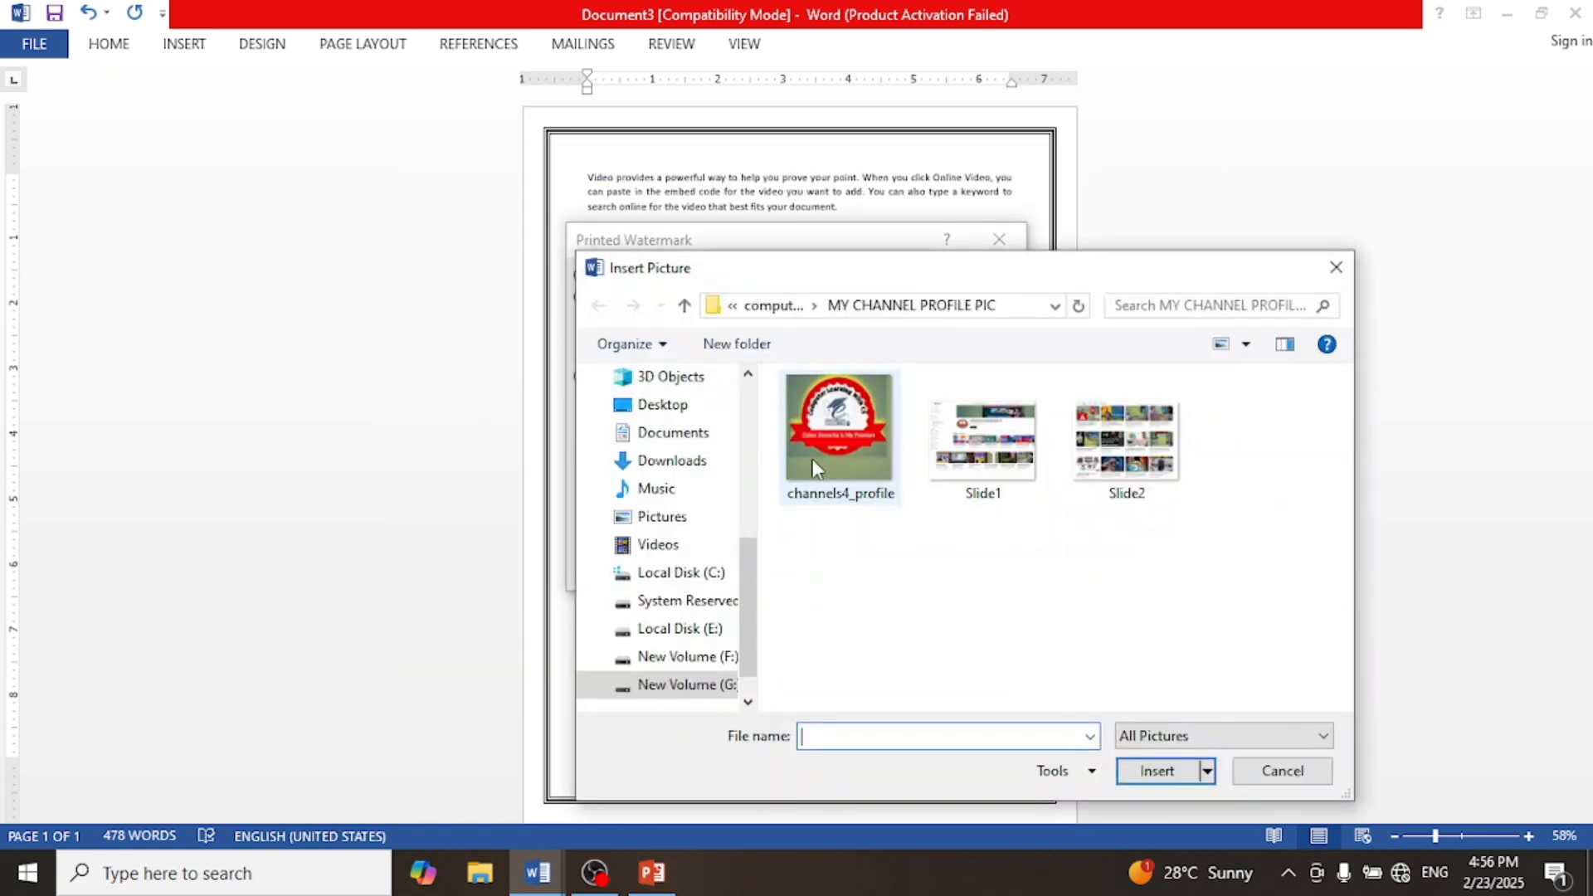
pyautogui.click(836, 425)
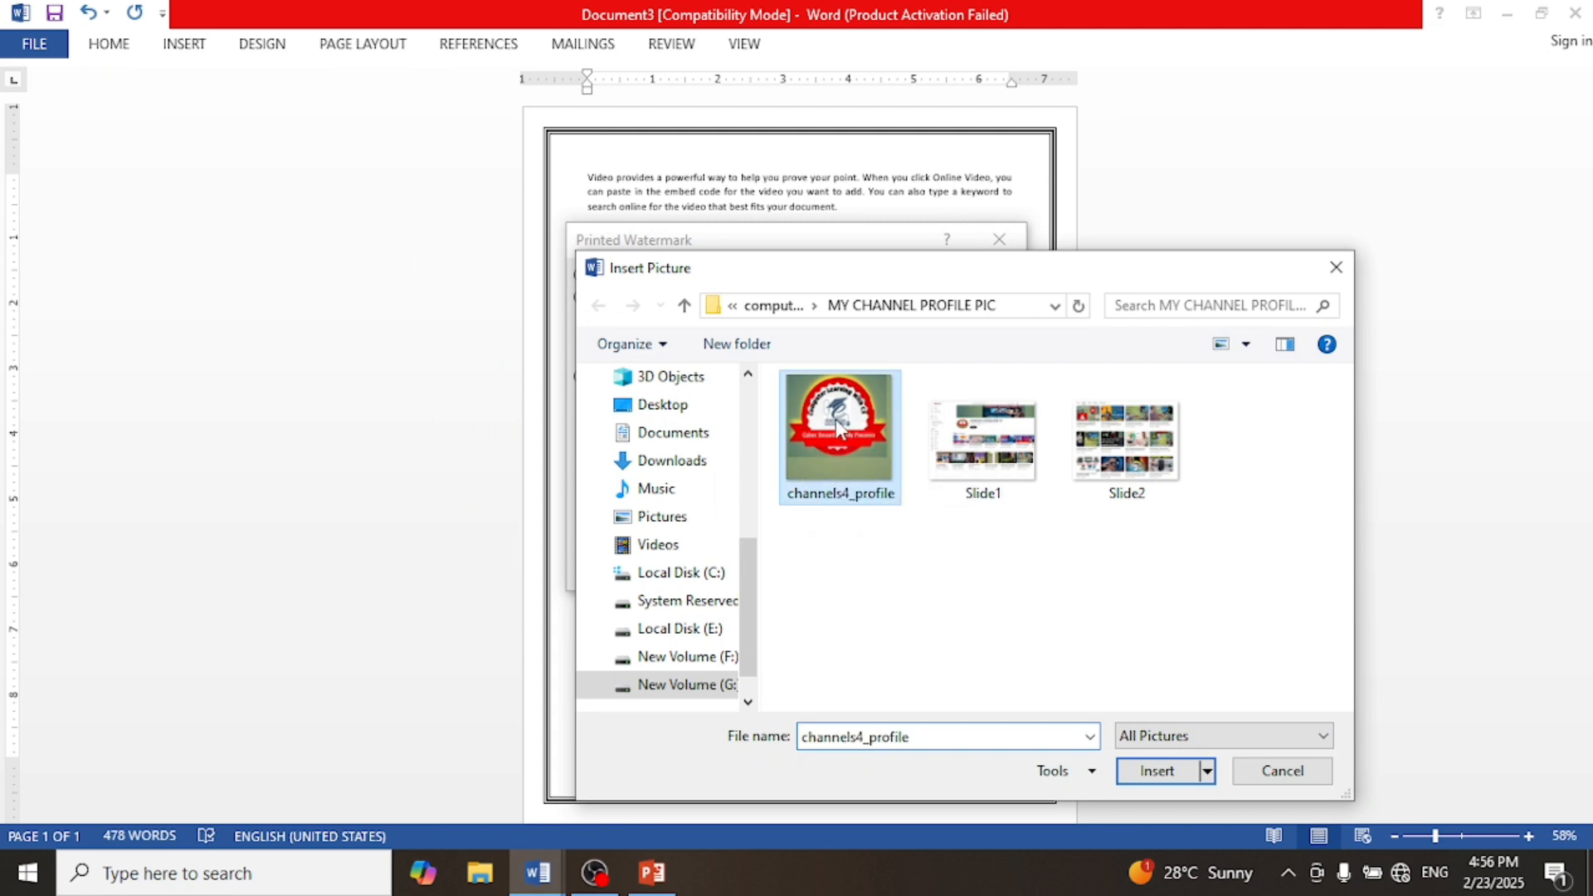
pyautogui.click(1158, 773)
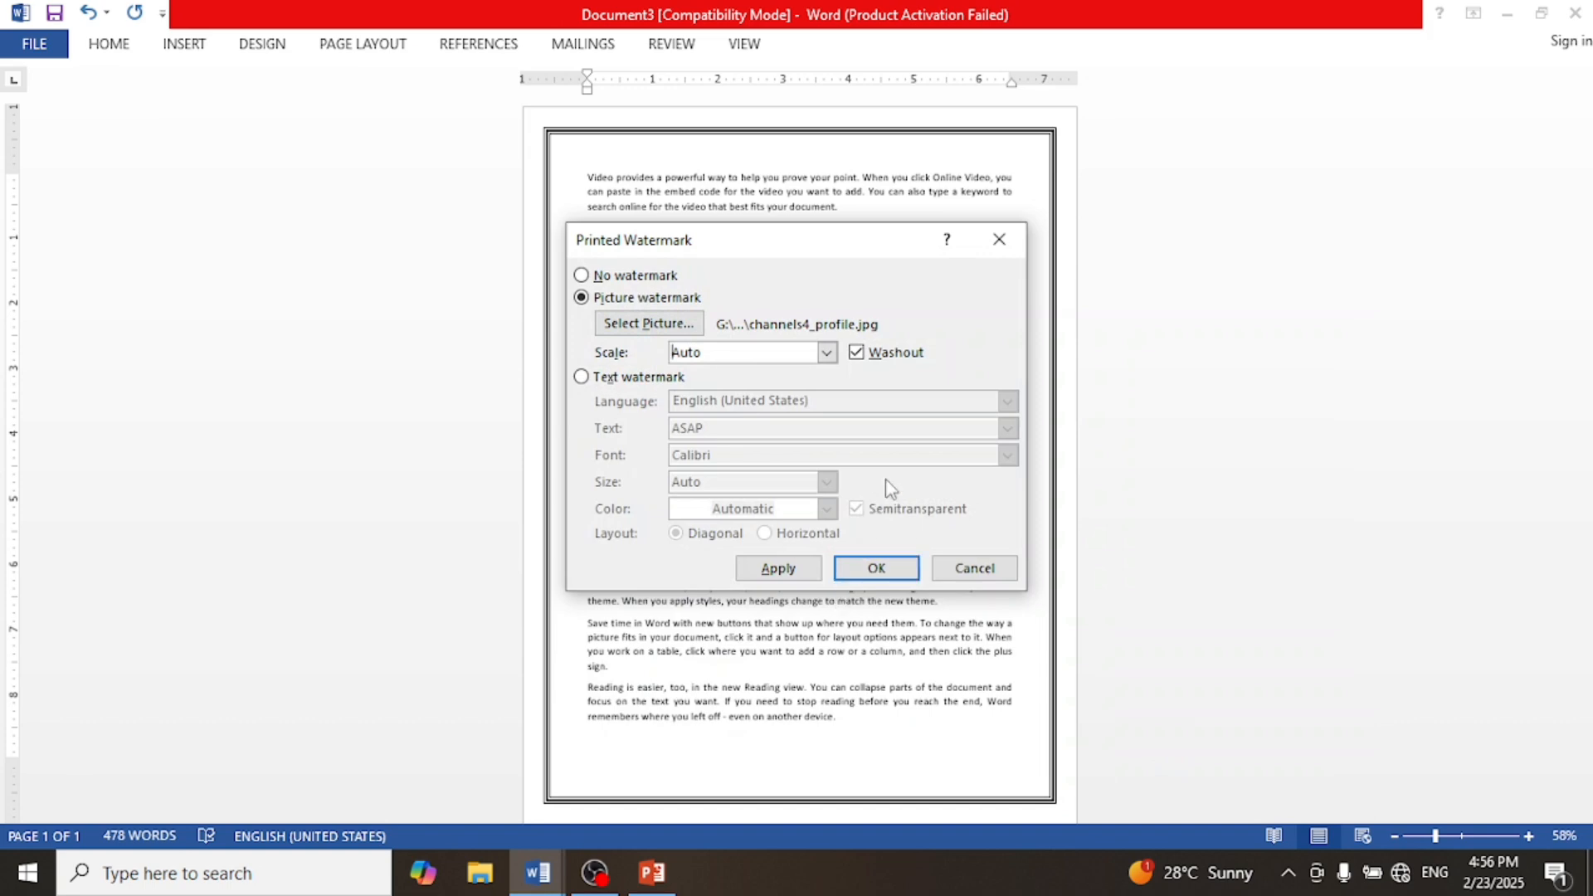
pyautogui.click(873, 569)
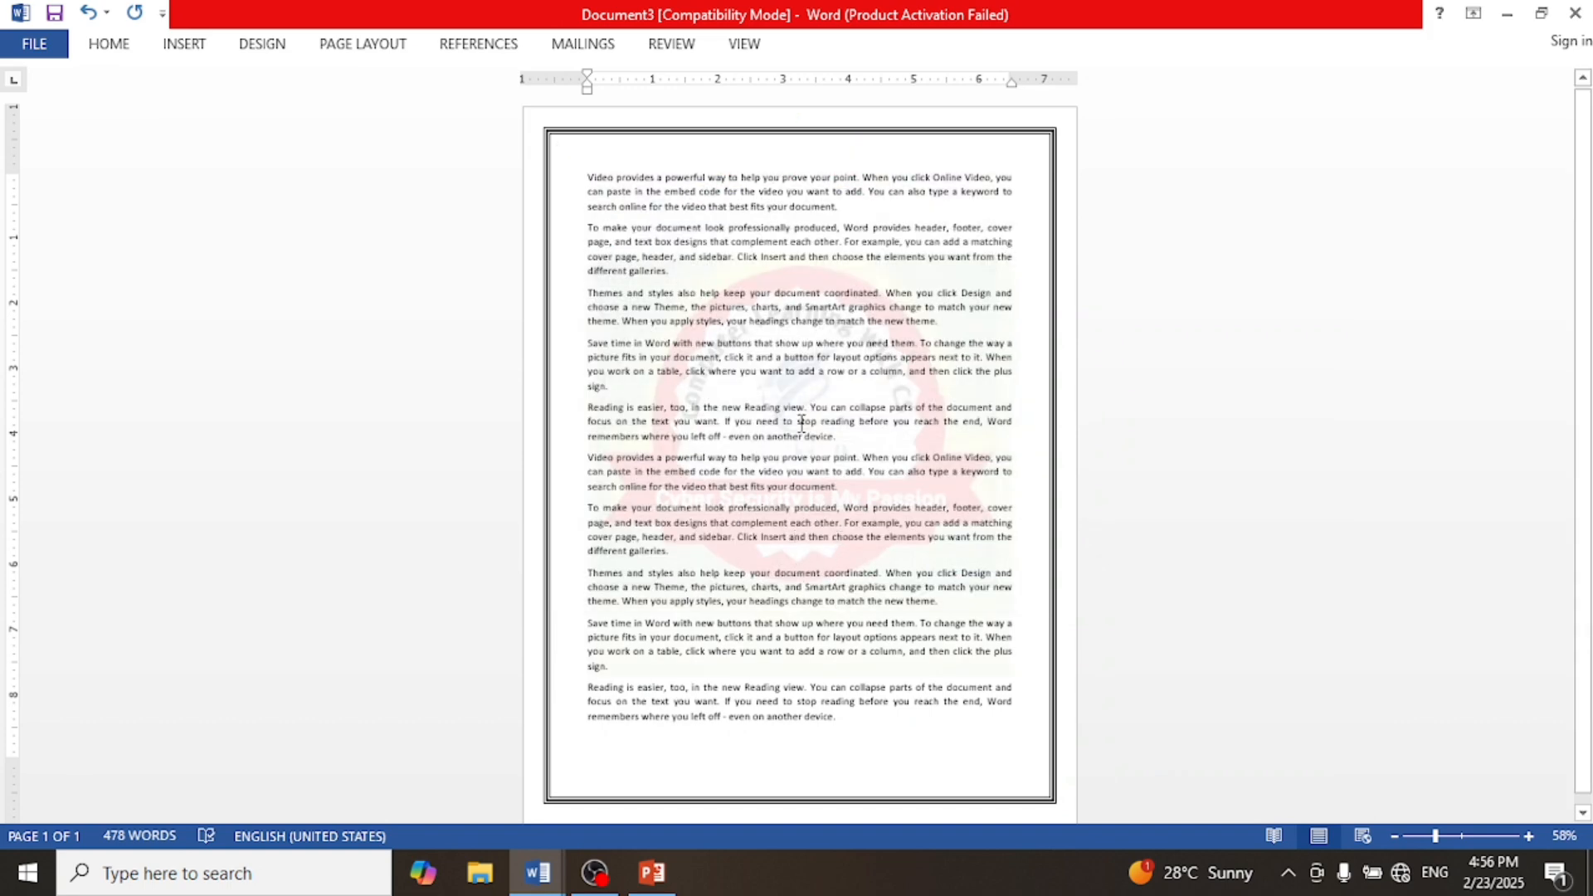
# Step: Zoom in and out to examine the picture watermark behind the document text
pyautogui.scroll(3, 801, 424)
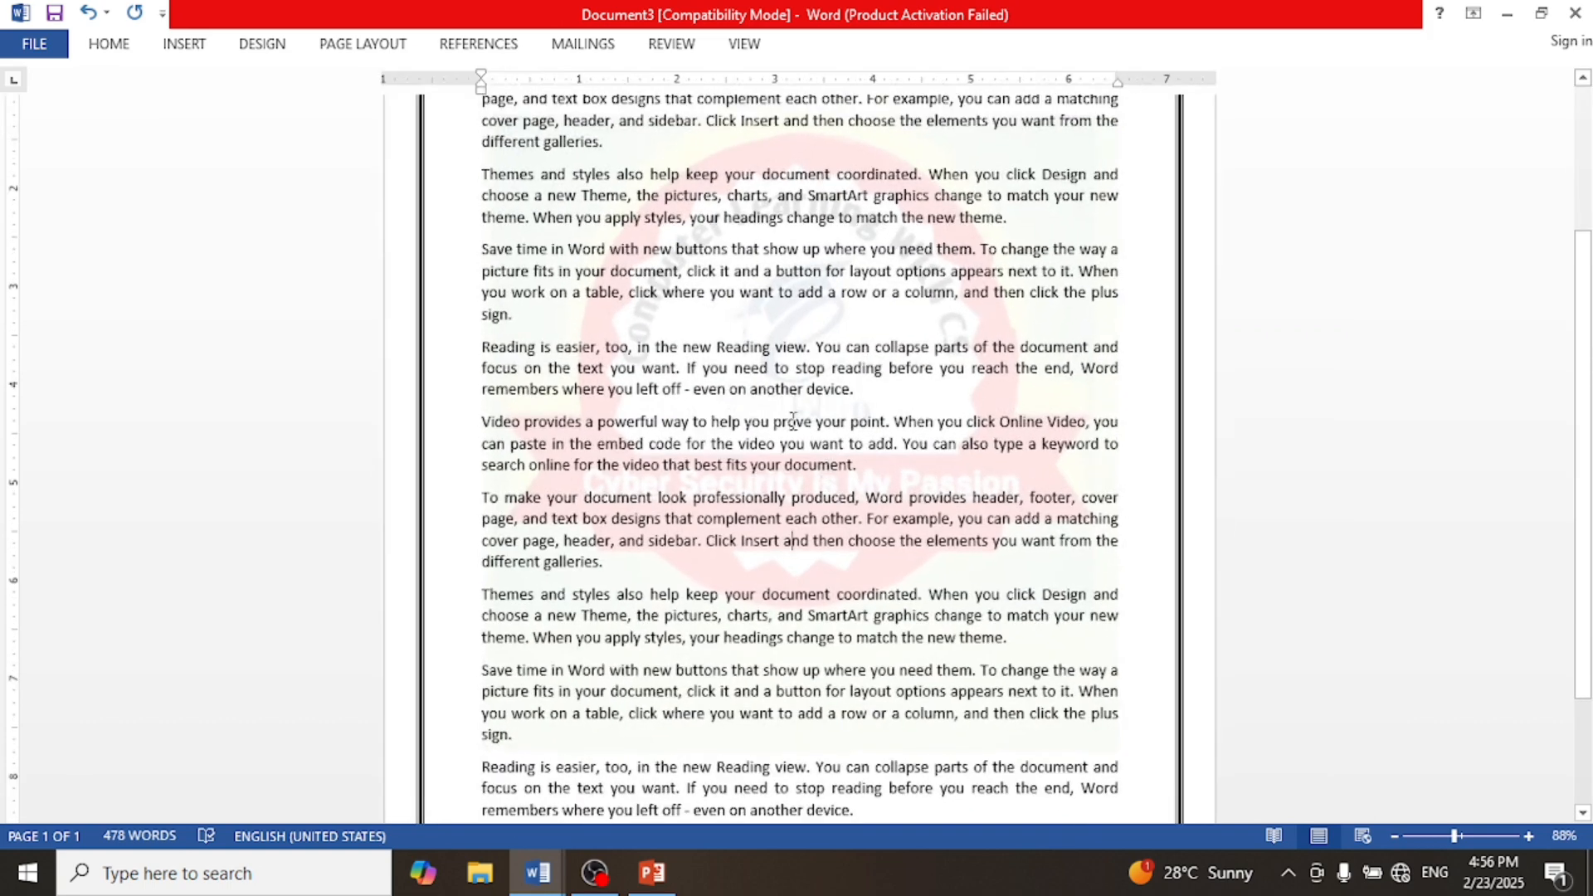
pyautogui.scroll(4, 879, 460)
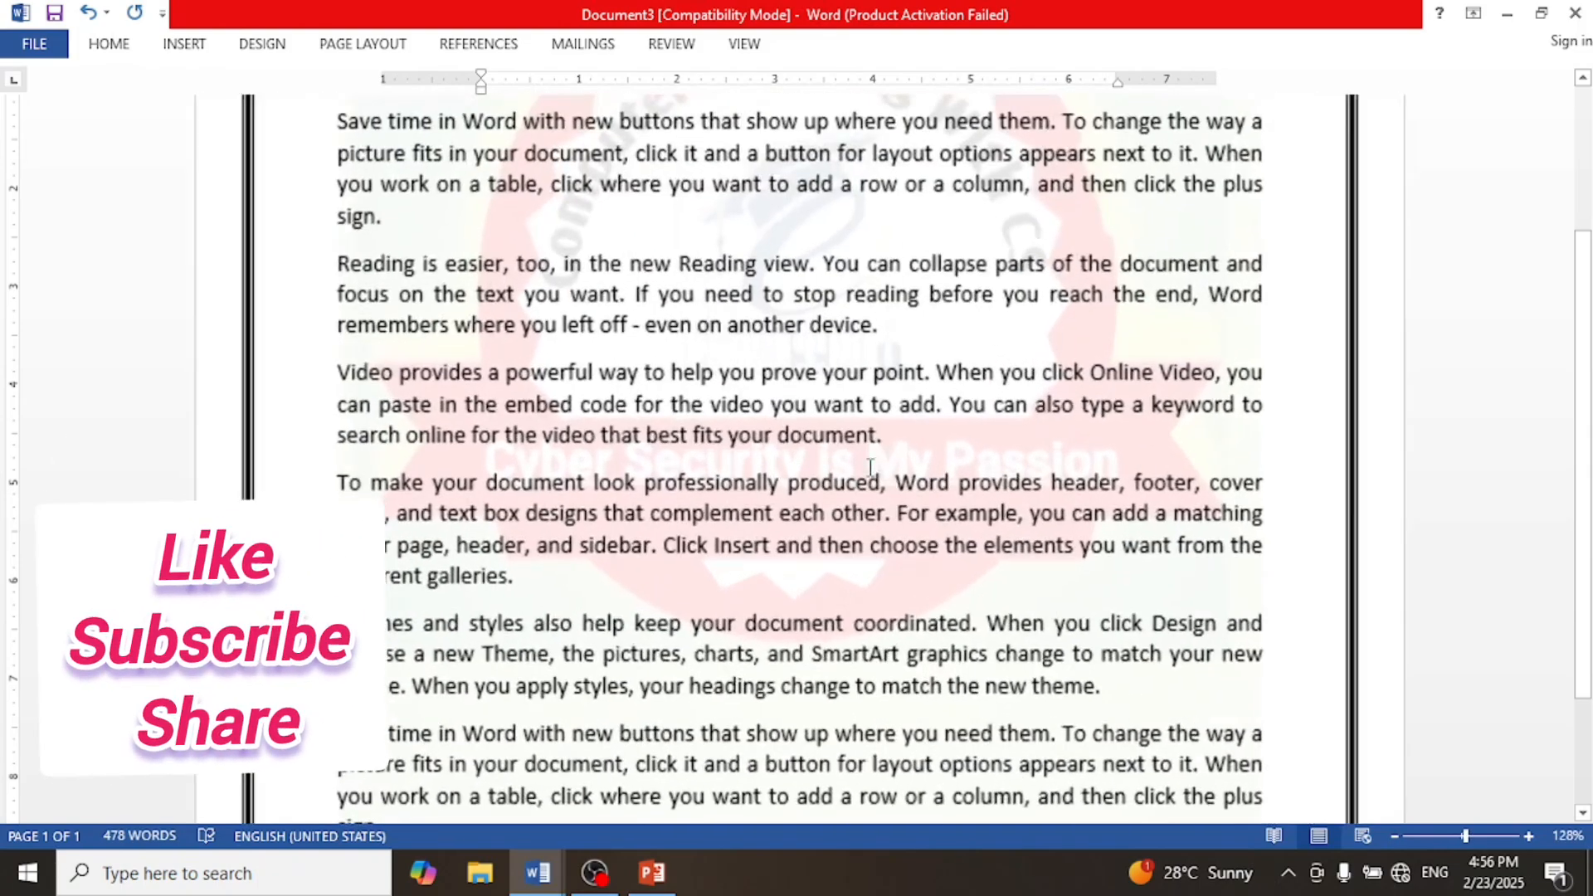
pyautogui.scroll(-3, 912, 481)
pyautogui.scroll(3, 977, 497)
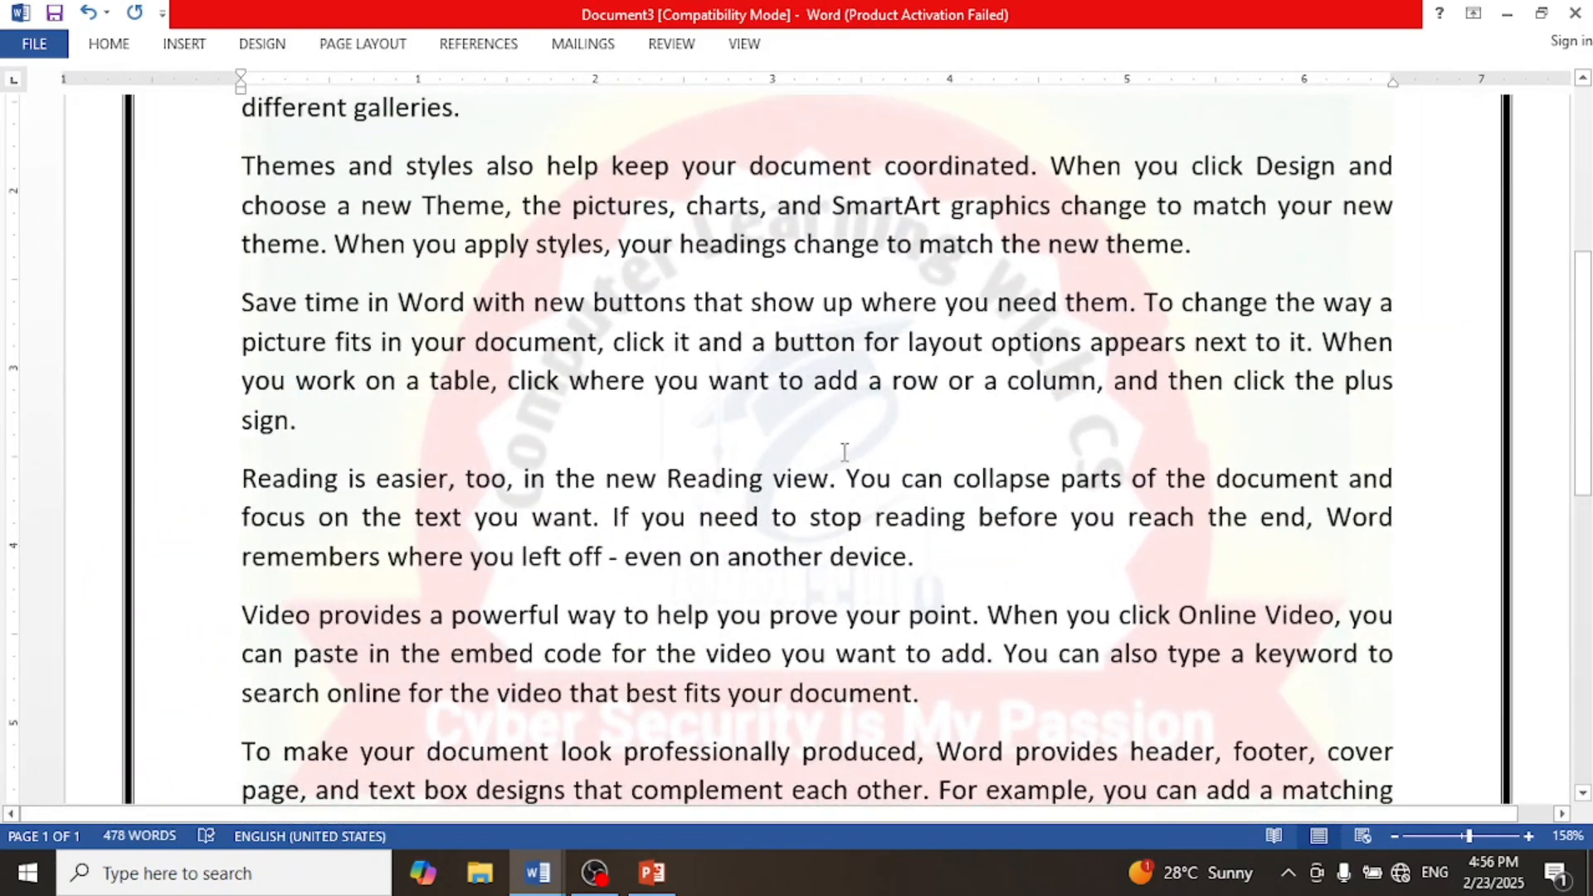
pyautogui.scroll(-4, 853, 440)
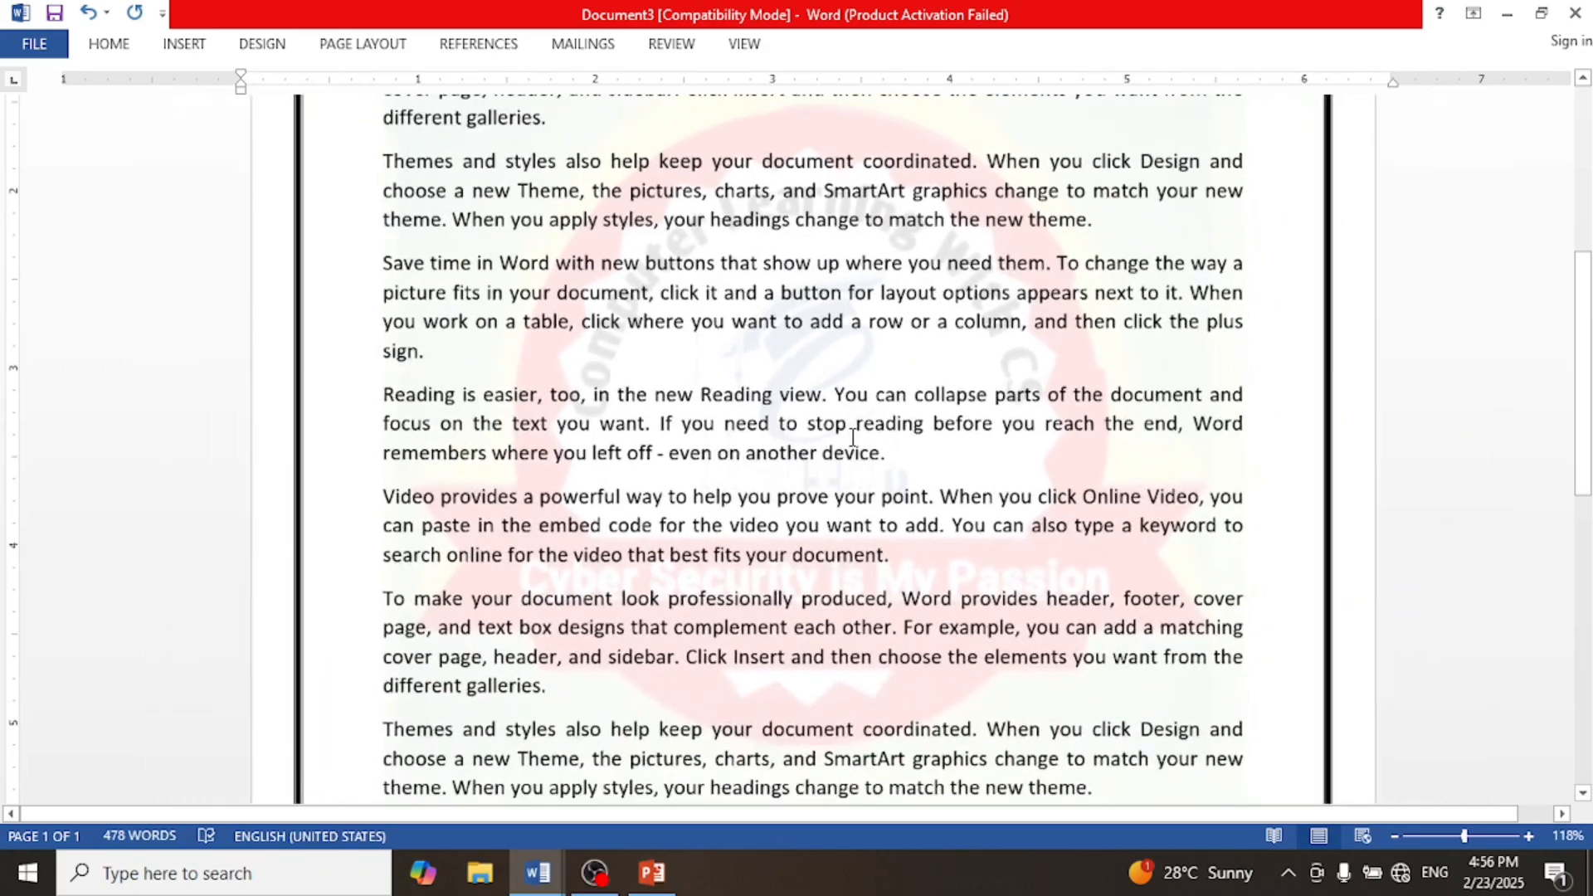
pyautogui.scroll(-5, 853, 437)
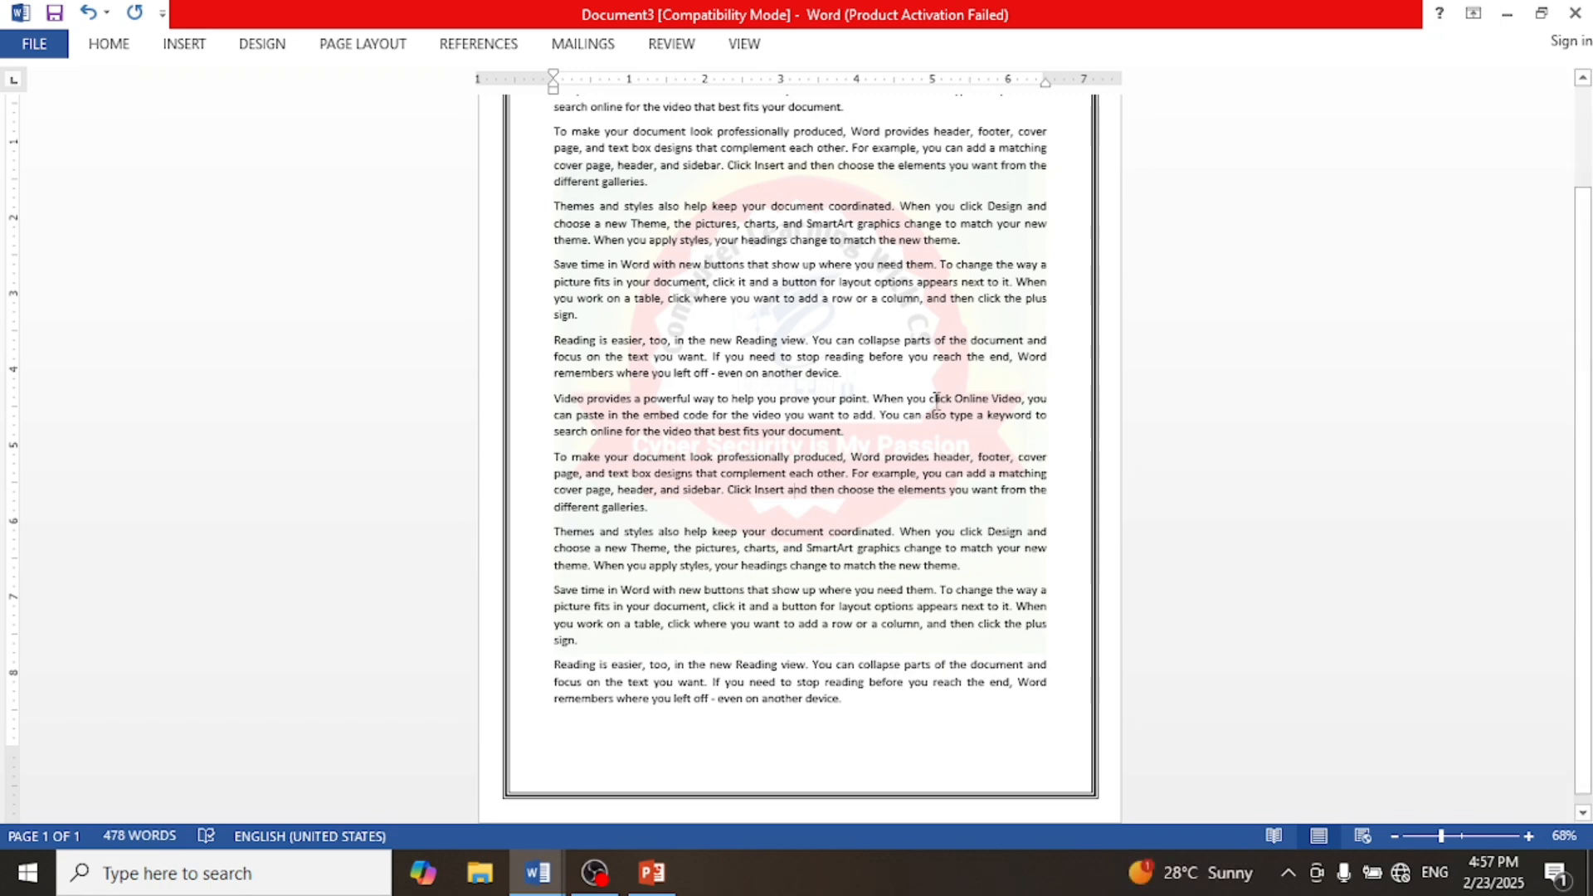
pyautogui.scroll(2, 932, 495)
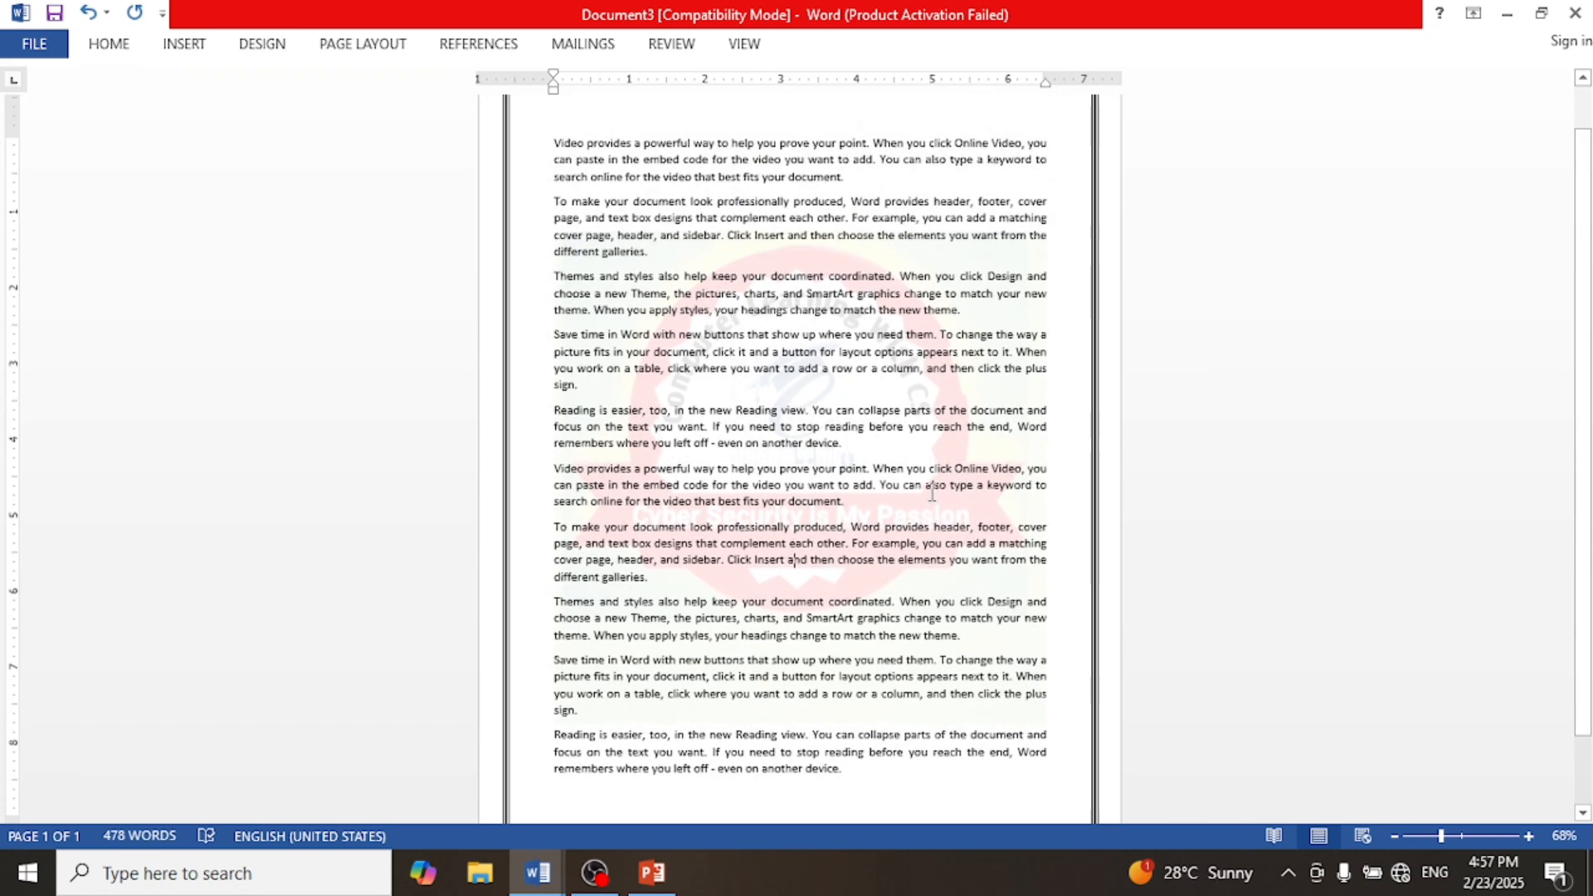